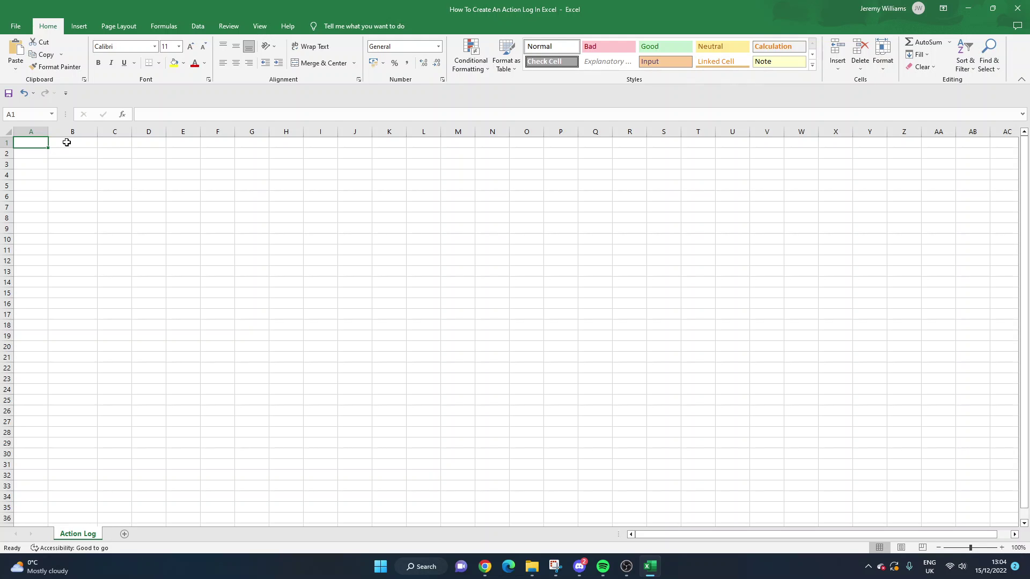
pyautogui.click(71, 157)
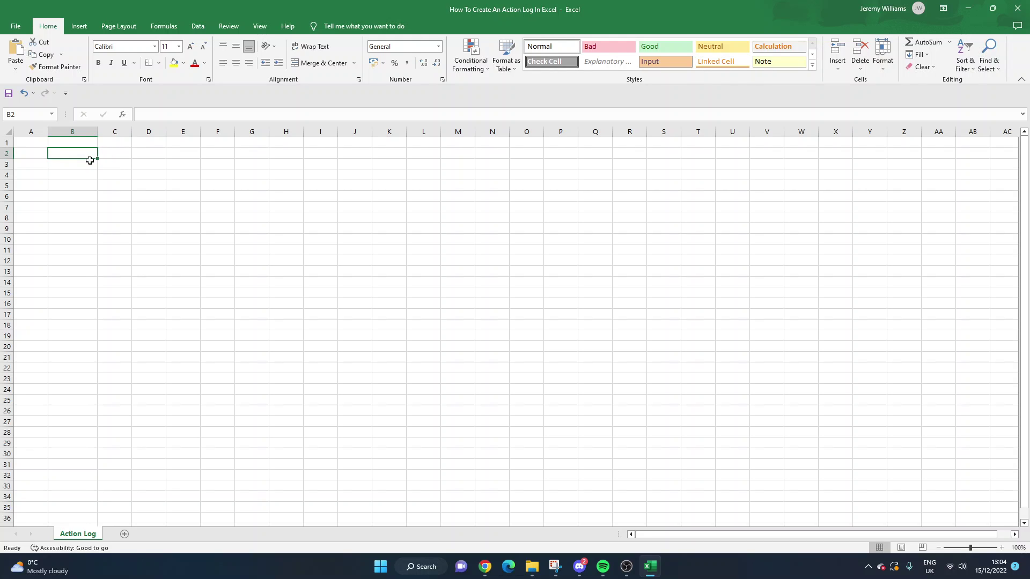
pyautogui.click(85, 164)
pyautogui.click(85, 154)
# Step: Add a new worksheet to the workbook and name it Dropdowns
pyautogui.click(124, 534)
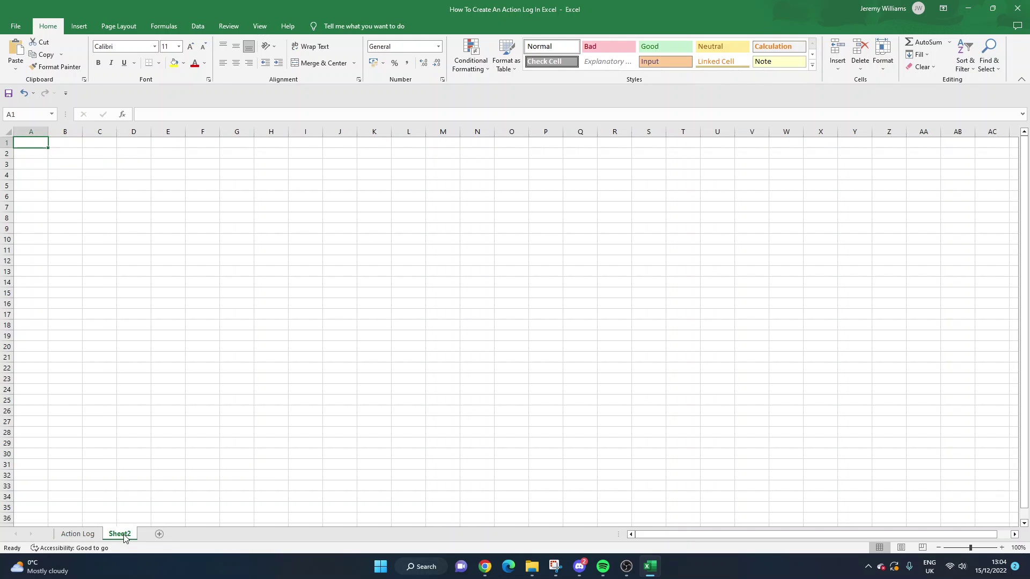
pyautogui.doubleClick(119, 534)
pyautogui.write('Dropdowns')
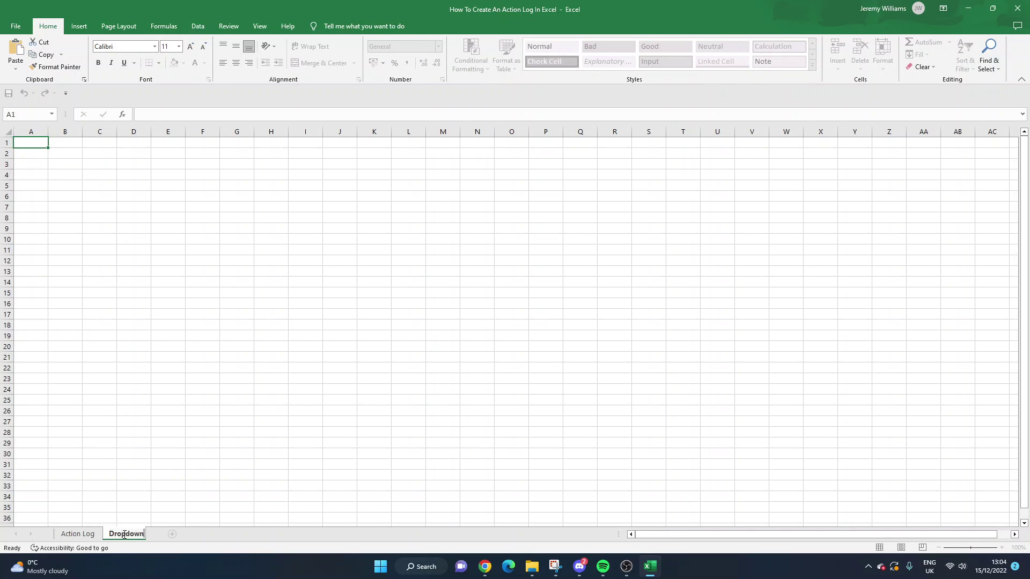
pyautogui.click(129, 465)
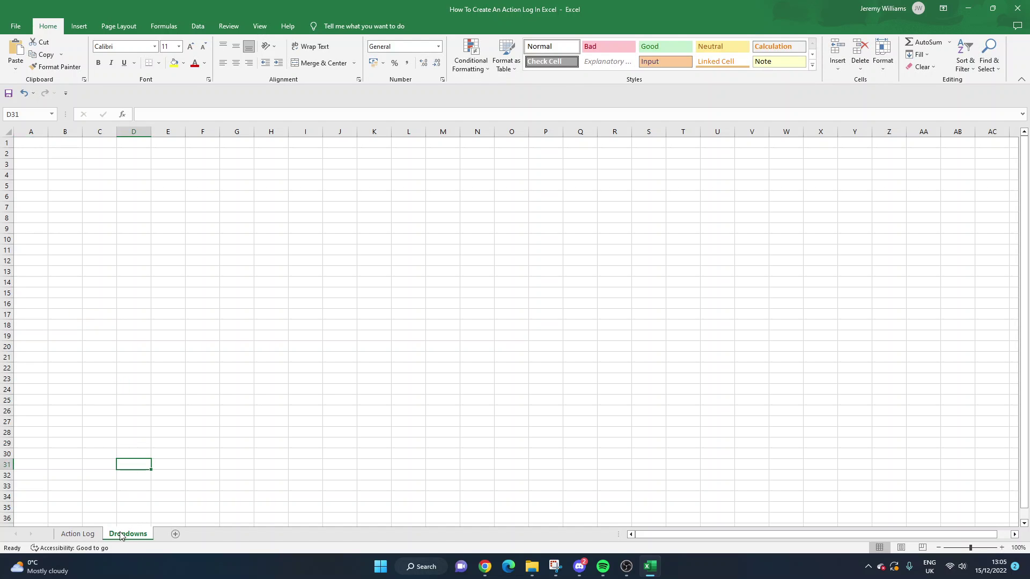
pyautogui.click(61, 169)
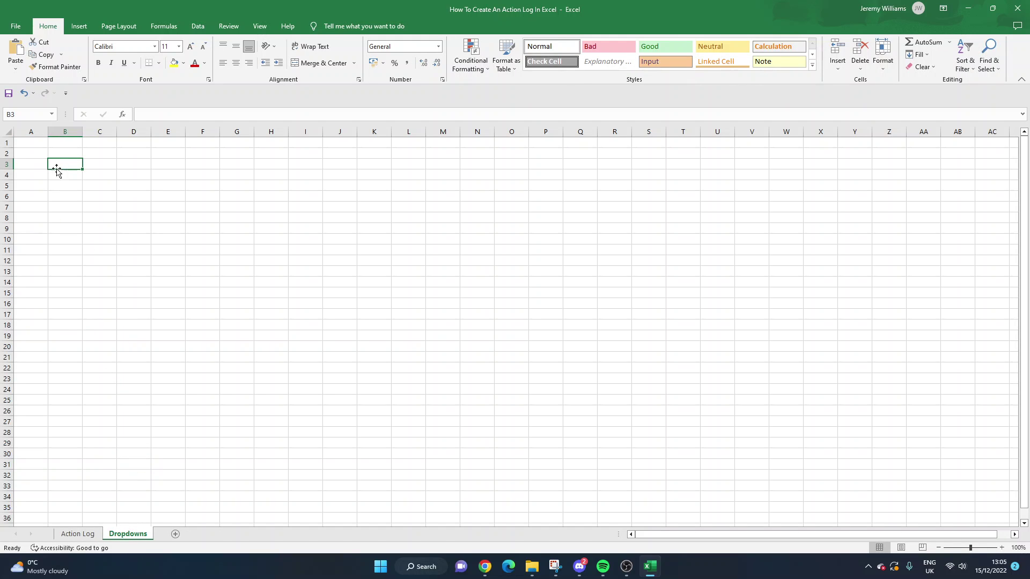
# Step: Enter the bold heading "Project Name" in cell B2 of the Action Log sheet
pyautogui.click(86, 534)
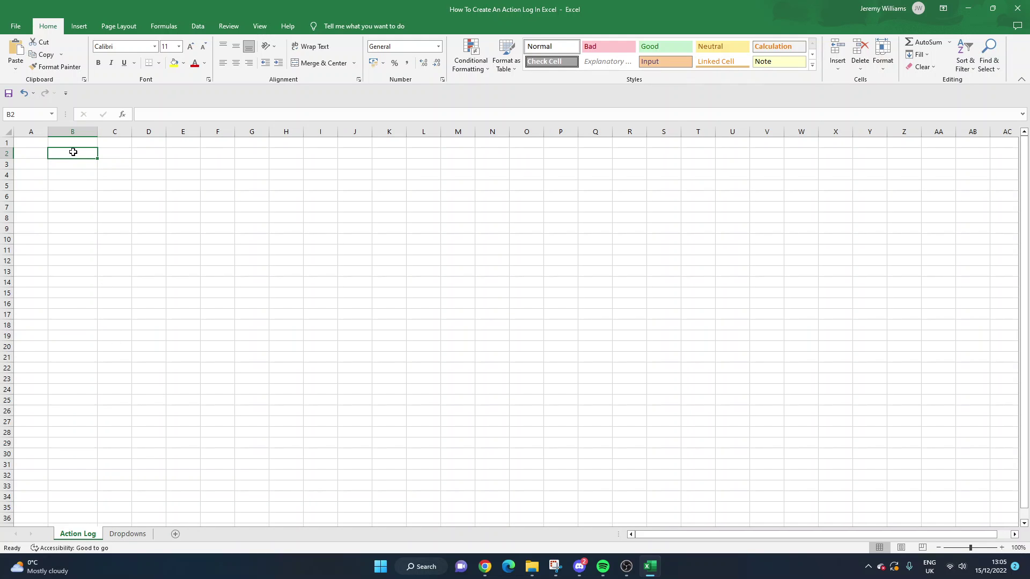
pyautogui.write('Projec')
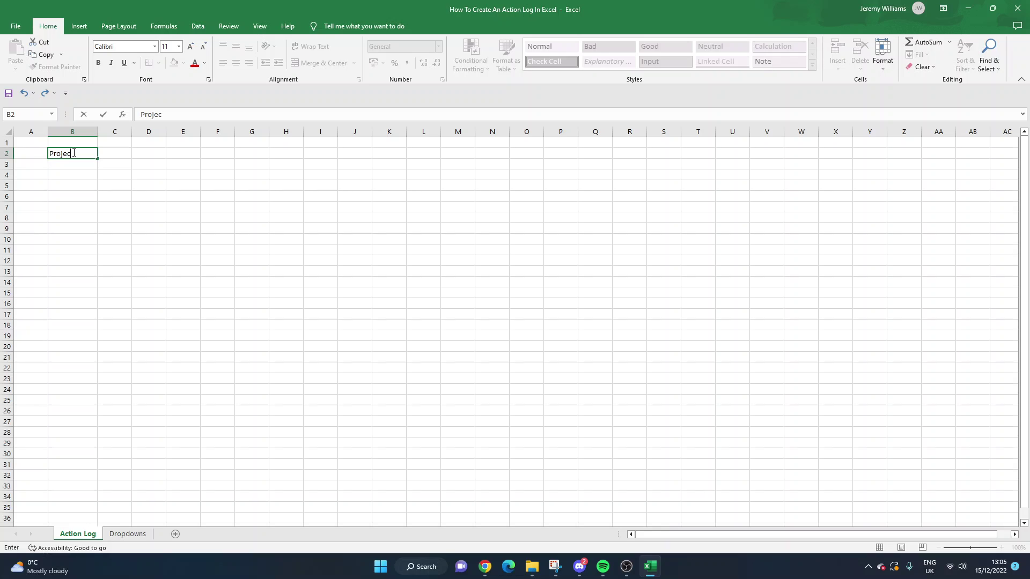
pyautogui.write('t Name')
pyautogui.press('Return')
pyautogui.click(72, 151)
pyautogui.click(100, 65)
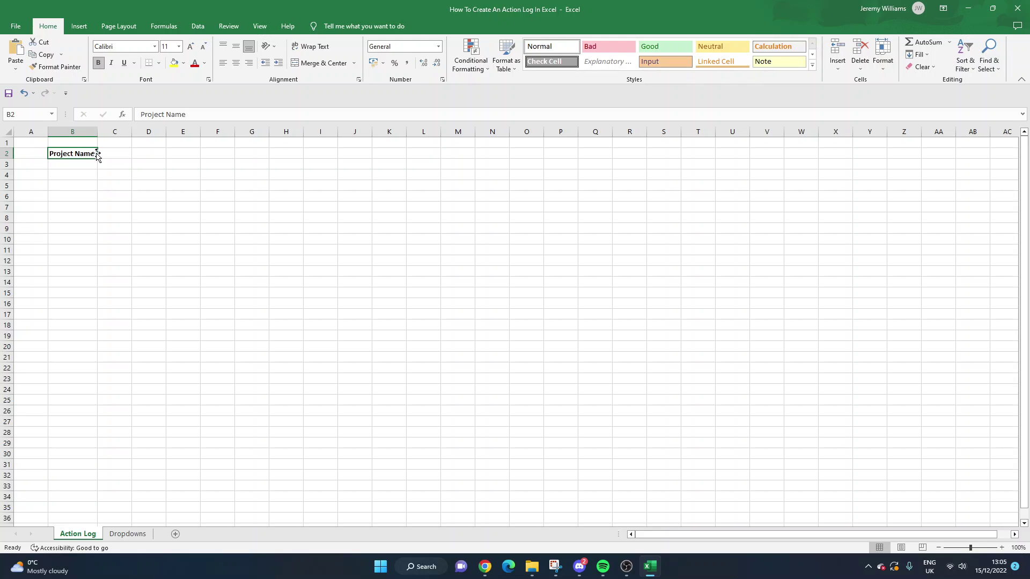
# Step: Enter the heading "Project Manager" in cell B4 and move it down to B5
pyautogui.click(77, 171)
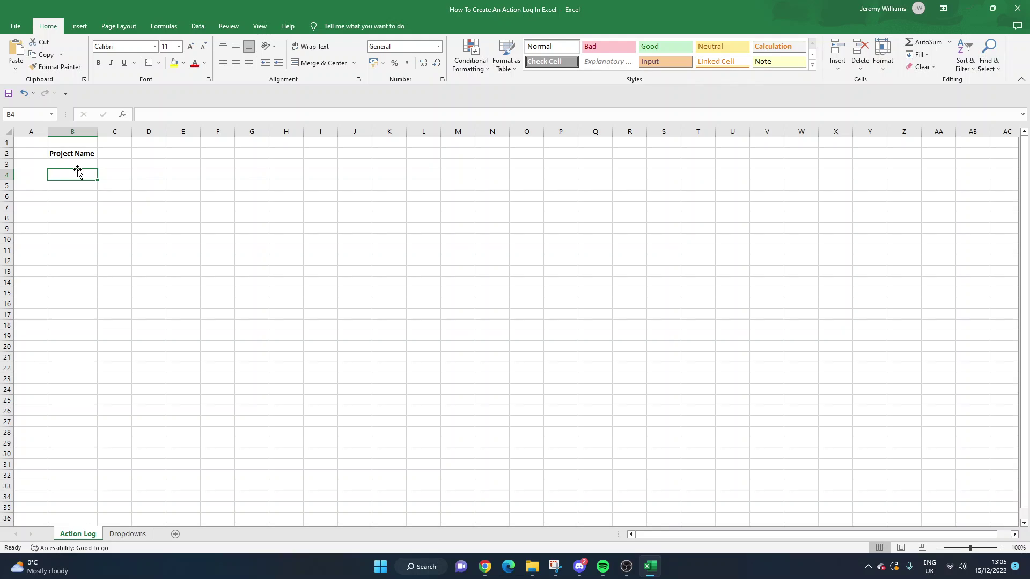
pyautogui.write('Project Ma')
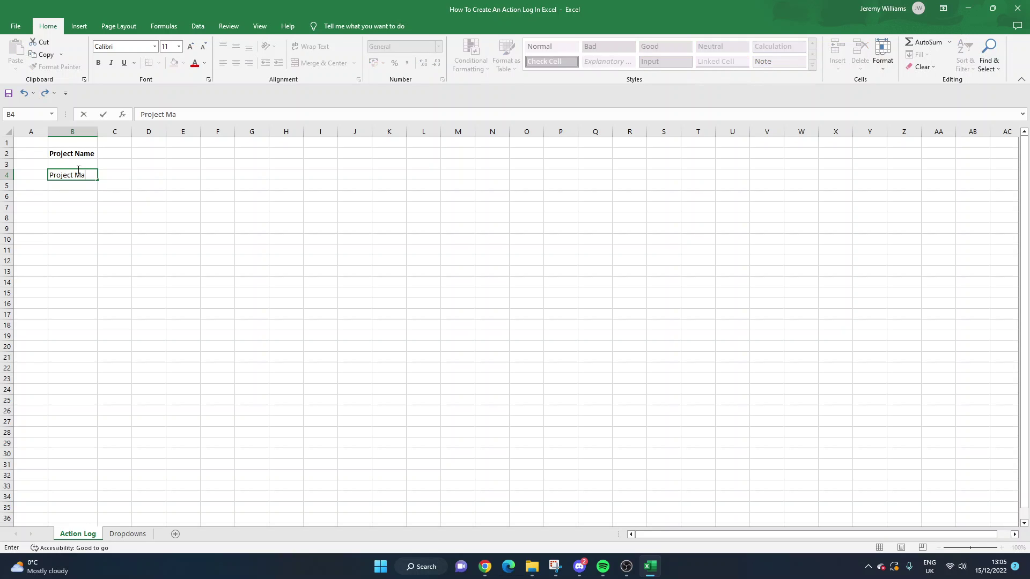
pyautogui.write('nager')
pyautogui.press('Return')
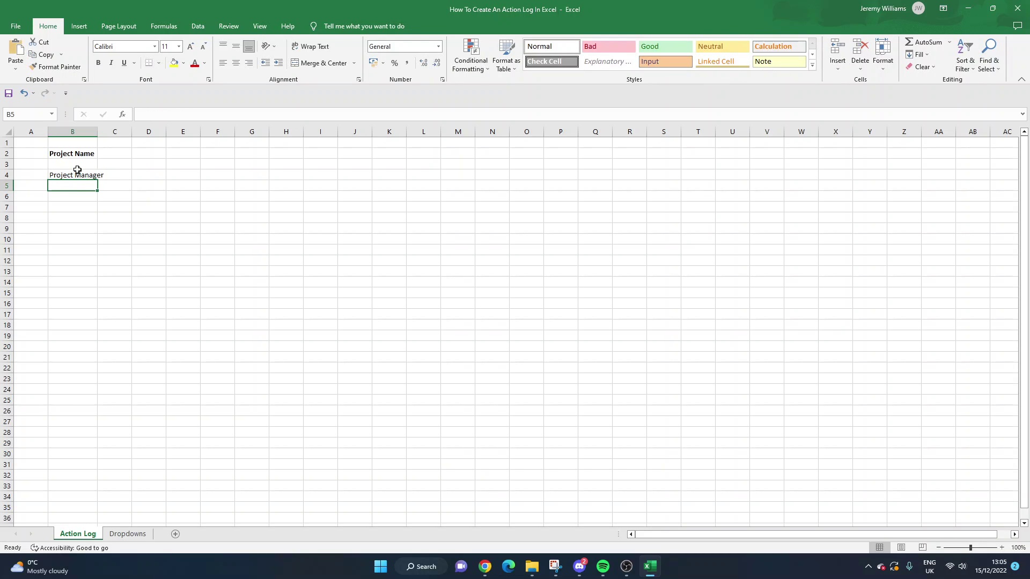
pyautogui.click(75, 177)
pyautogui.moveTo(81, 181)
pyautogui.mouseDown()
pyautogui.moveTo(81, 191)
pyautogui.moveTo(154, 179)
pyautogui.moveTo(89, 188)
pyautogui.moveTo(81, 163)
pyautogui.mouseUp()
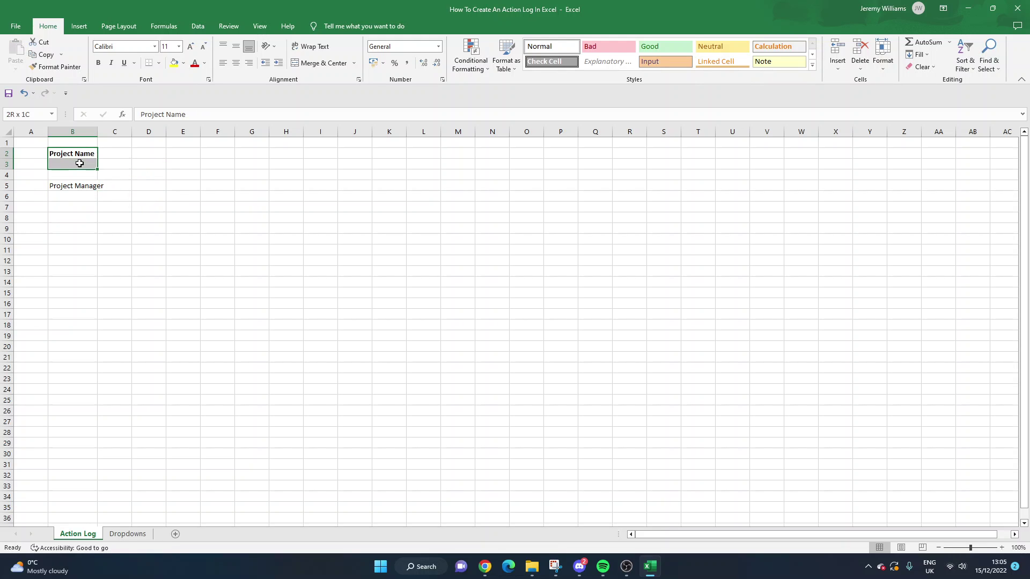
# Step: Widen column B to fit its headings and apply all borders to B2:B3 and B5:B6
pyautogui.moveTo(99, 128); pyautogui.dragTo(143, 129)
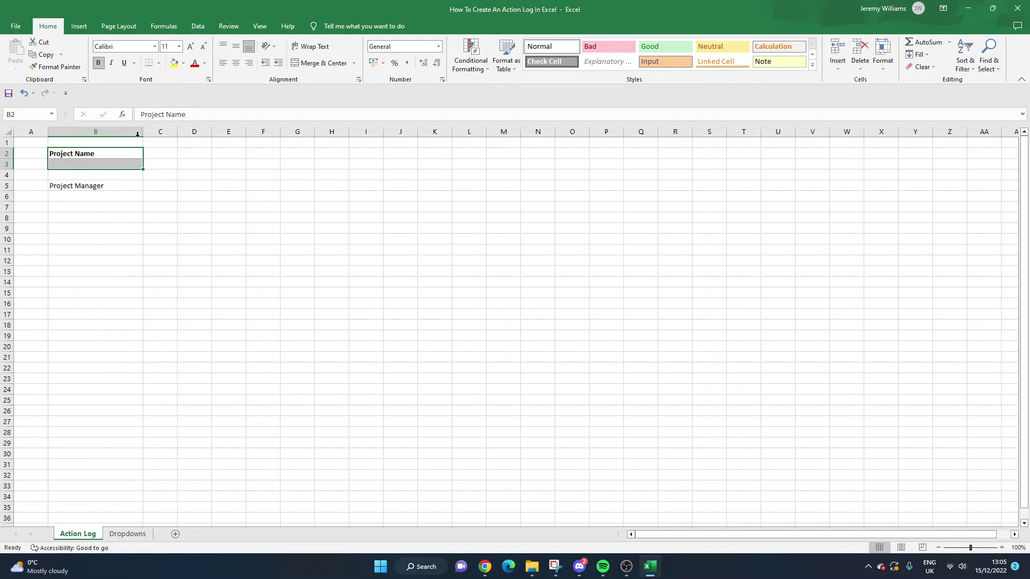
pyautogui.click(160, 64)
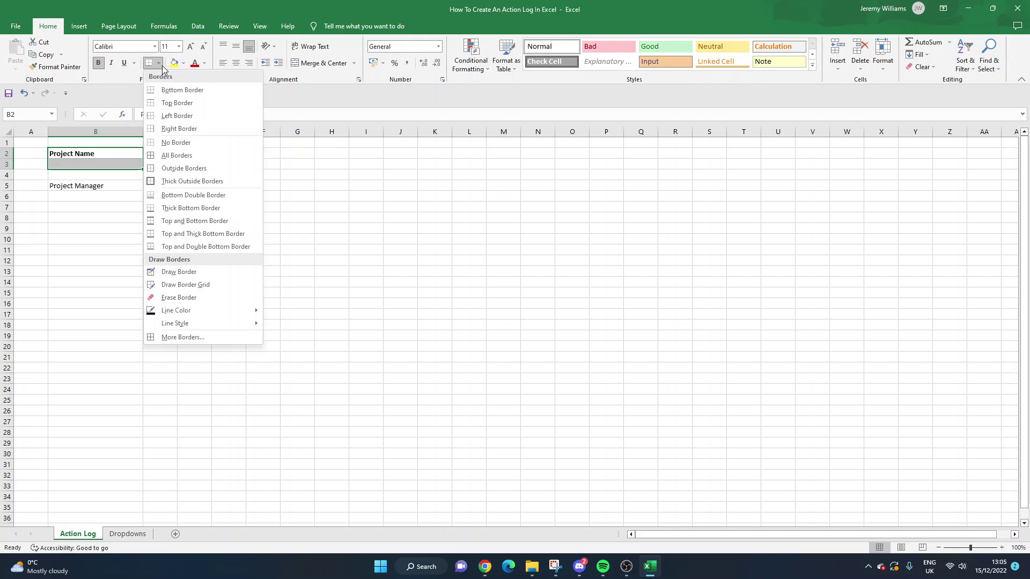
pyautogui.click(185, 157)
pyautogui.click(105, 186)
pyautogui.moveTo(99, 197); pyautogui.dragTo(98, 186)
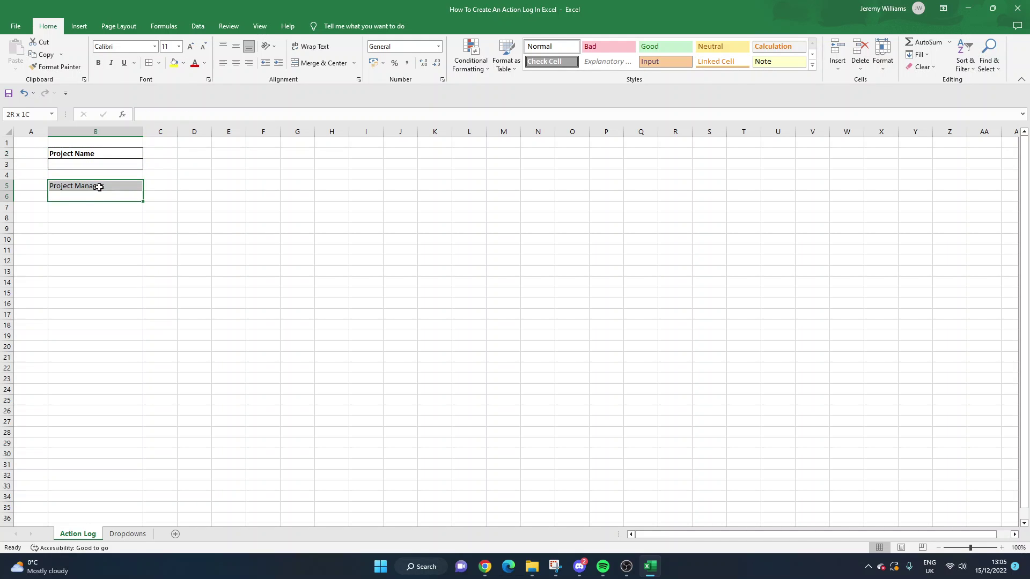
pyautogui.click(150, 65)
# Step: Fill the Project Name and Project Manager heading cells with light gray and make the Project Manager heading bold
pyautogui.click(96, 152)
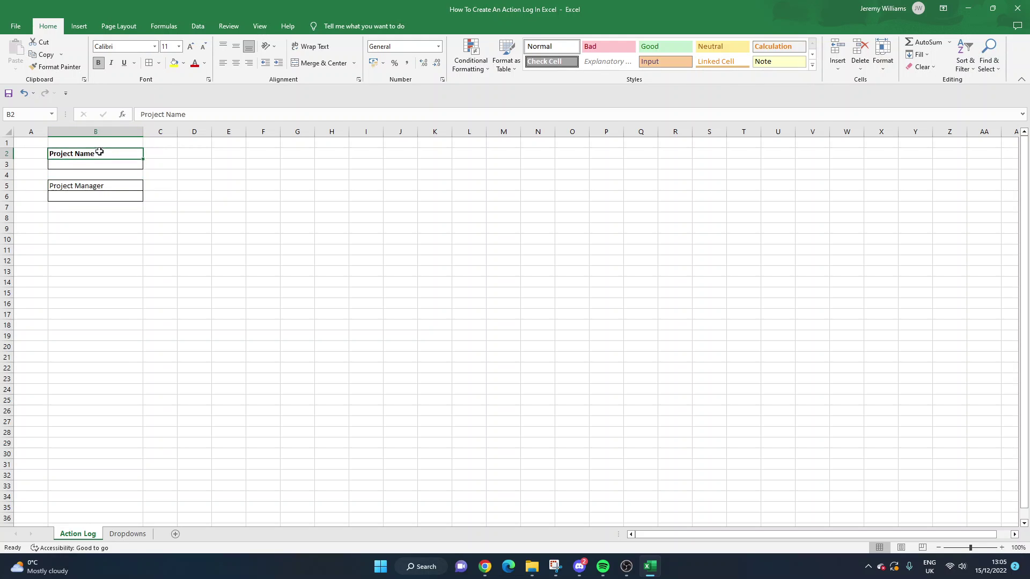
pyautogui.click(183, 63)
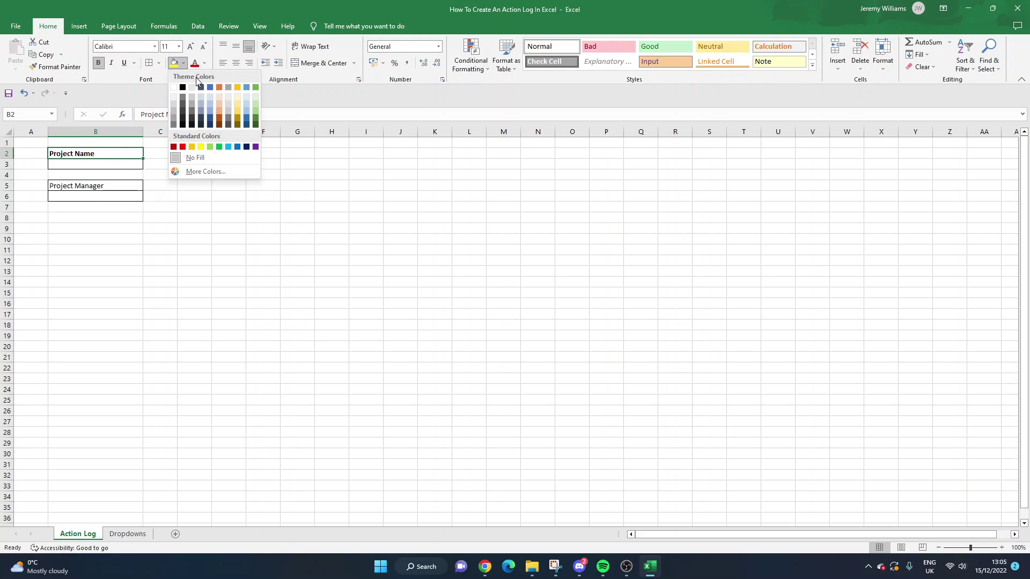
pyautogui.click(194, 87)
pyautogui.click(108, 182)
pyautogui.click(175, 63)
pyautogui.click(186, 177)
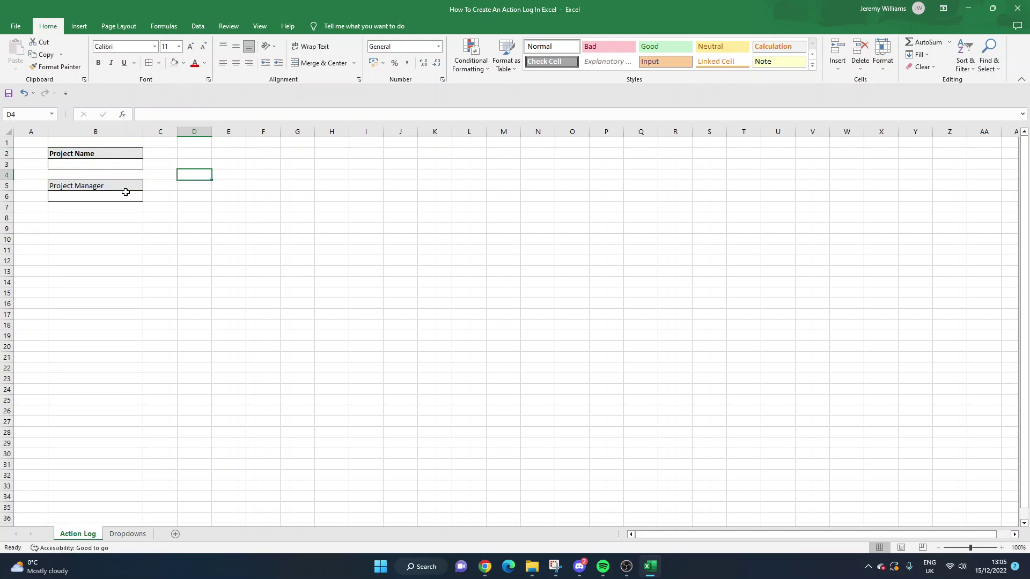
pyautogui.click(110, 185)
pyautogui.click(98, 63)
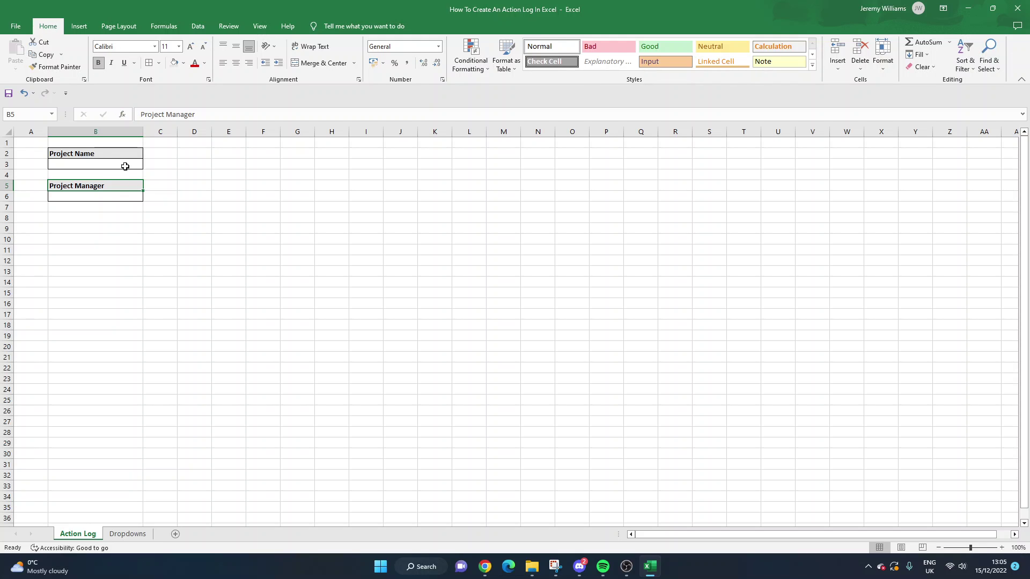
pyautogui.click(100, 164)
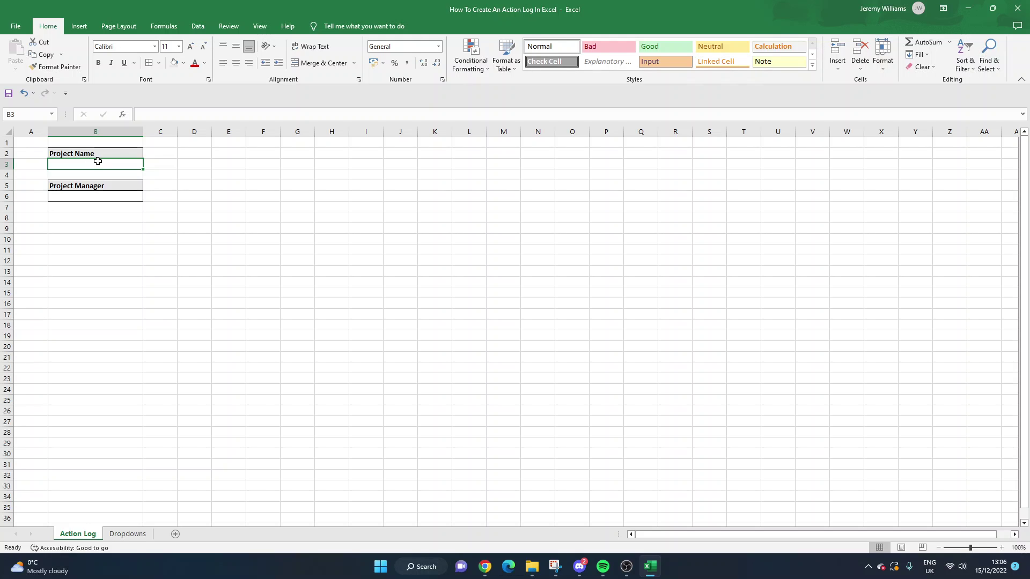
pyautogui.click(106, 173)
pyautogui.click(94, 194)
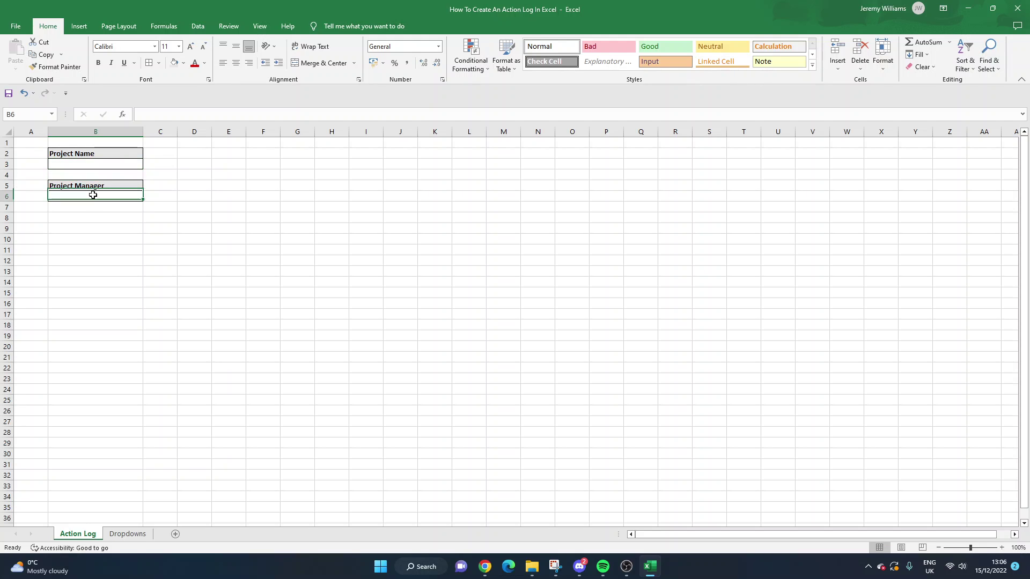
pyautogui.click(90, 206)
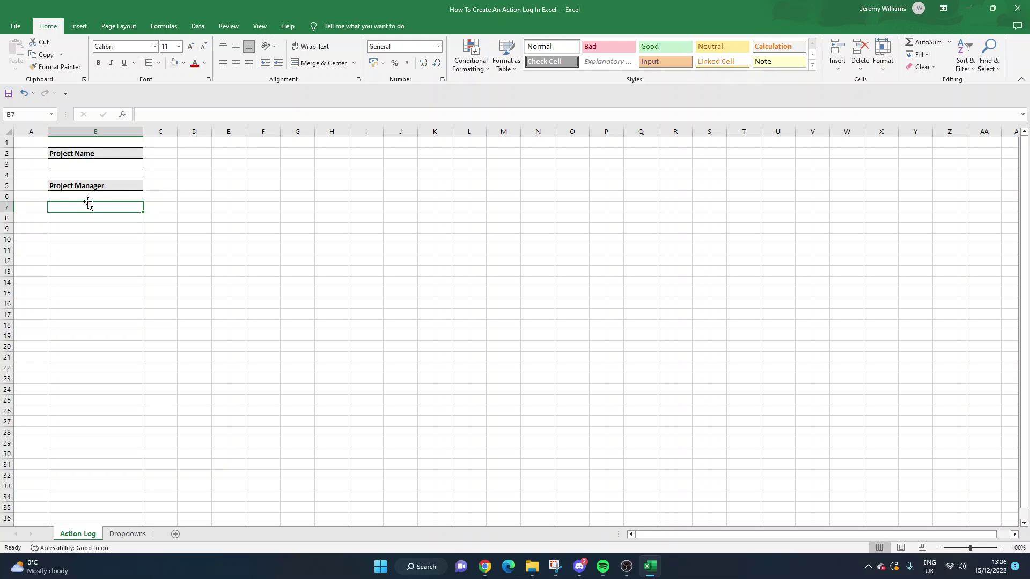
pyautogui.press('Return')
# Step: Change the heading in B5 to "Project Manager/Action Log" and autofit the width of column B
pyautogui.click(81, 188)
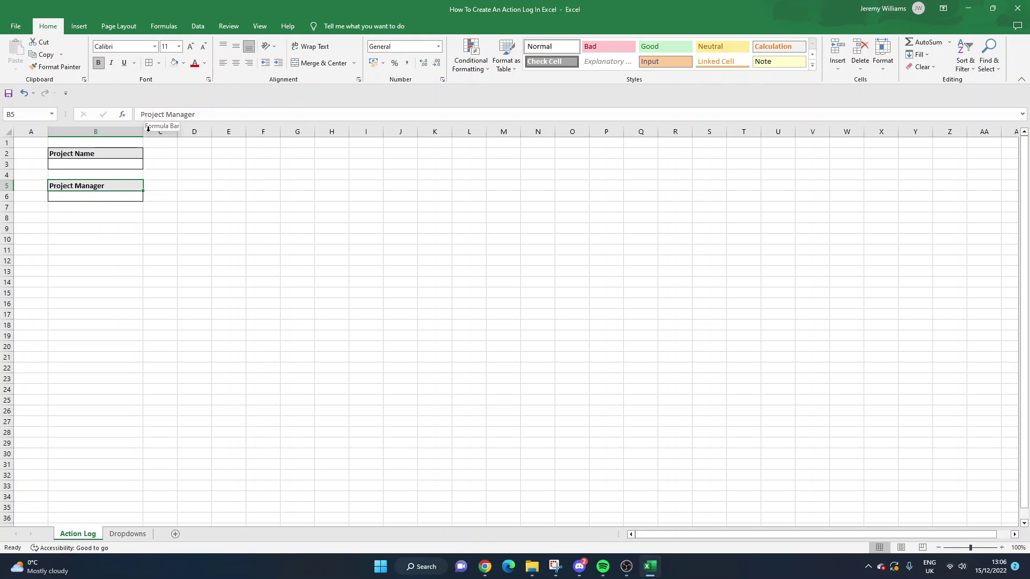
pyautogui.click(211, 110)
pyautogui.write('/')
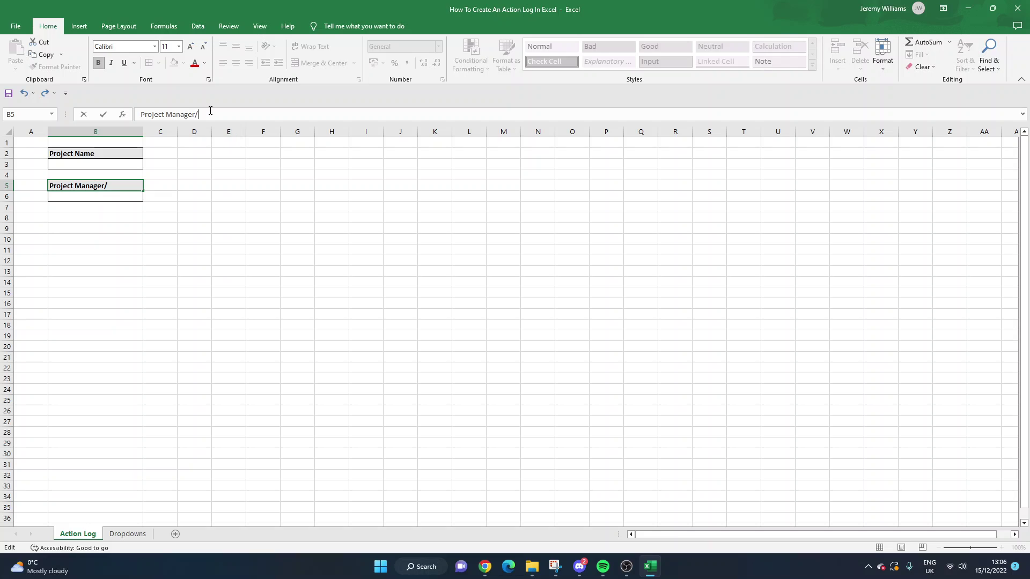
pyautogui.write('Action Log')
pyautogui.press('Return')
pyautogui.doubleClick(145, 131)
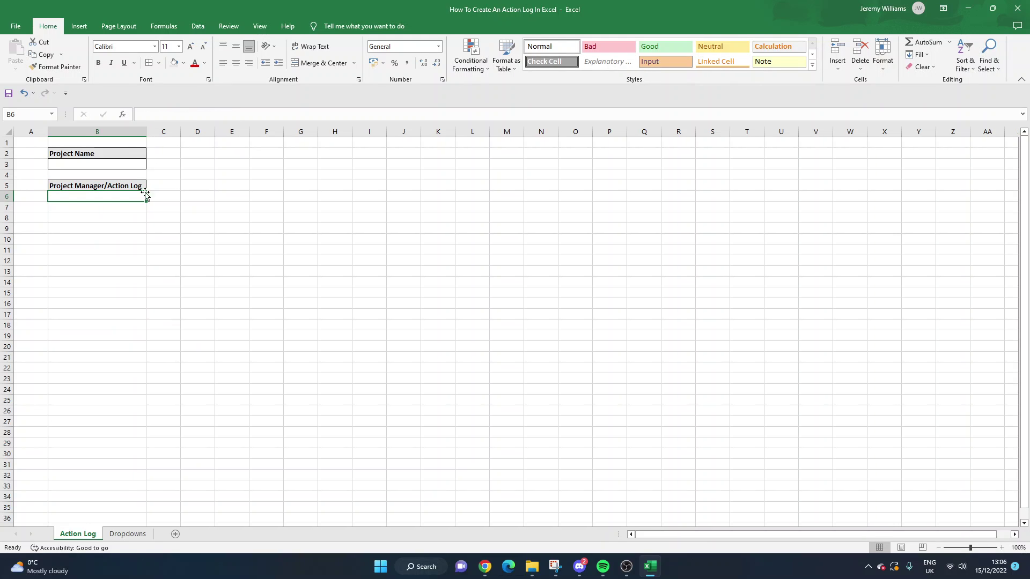
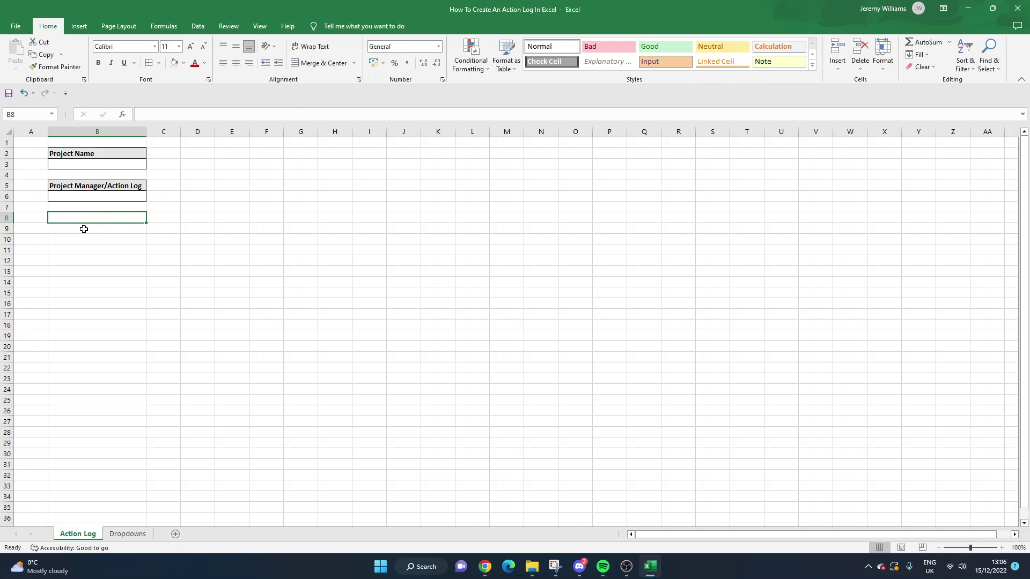
# Step: Enter the bold column heading "Action ID" in cell B9
pyautogui.press('Down')
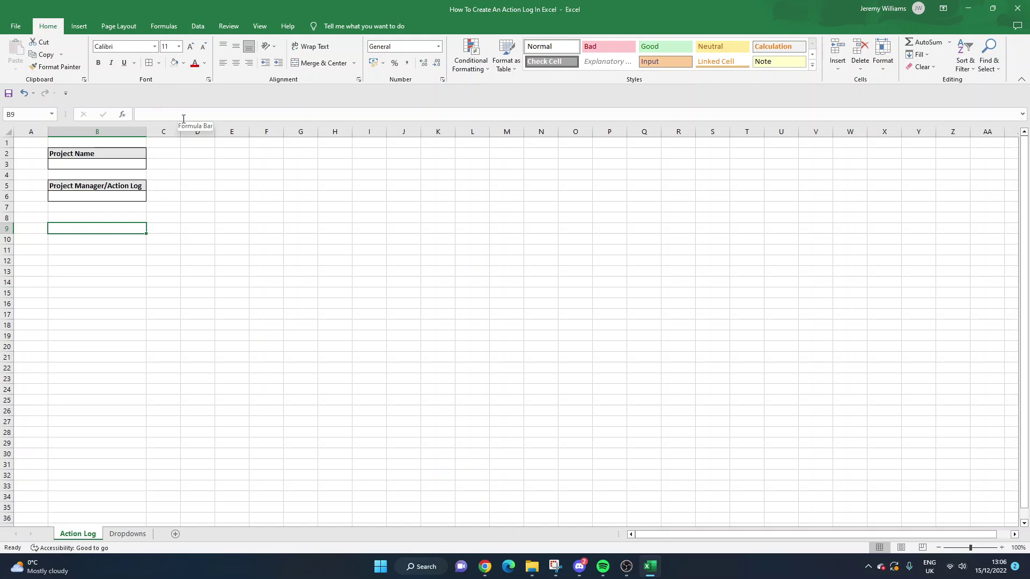
pyautogui.write('Action ID')
pyautogui.press('Return')
pyautogui.press('Up')
pyautogui.click(99, 62)
pyautogui.click(103, 240)
pyautogui.click(98, 229)
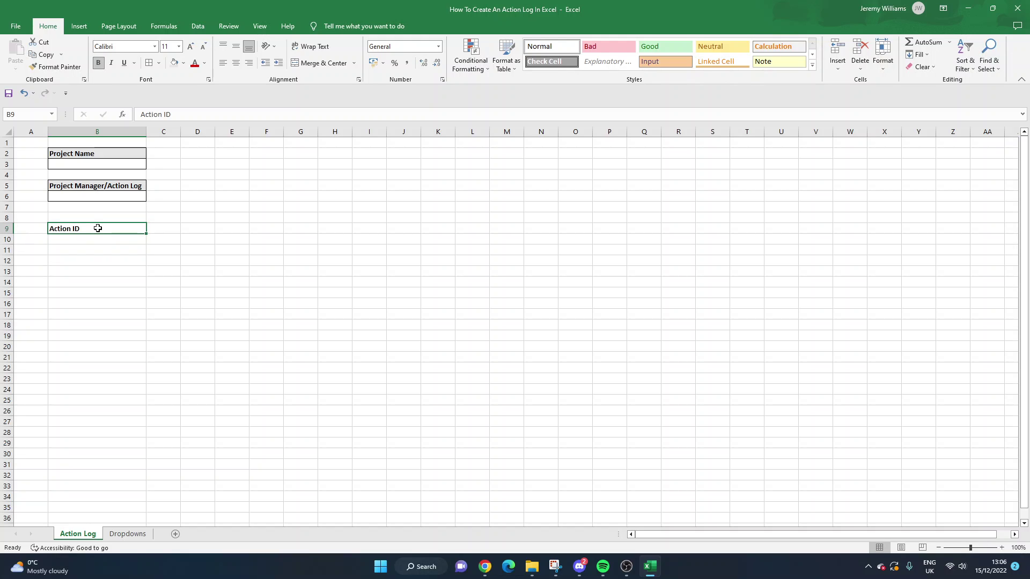
pyautogui.click(106, 236)
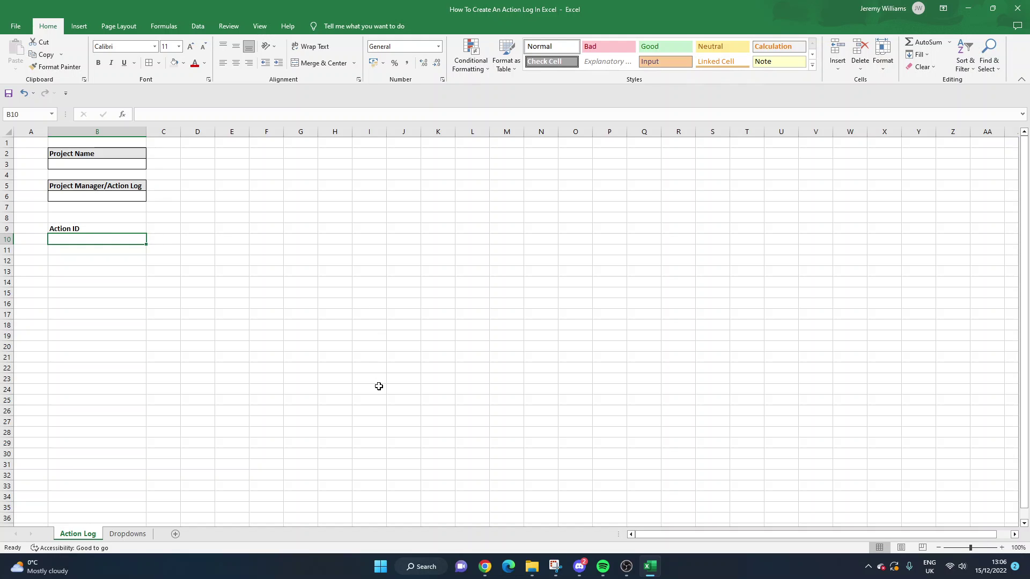
# Step: Fill the Action ID heading cell B9 with light green
pyautogui.click(114, 229)
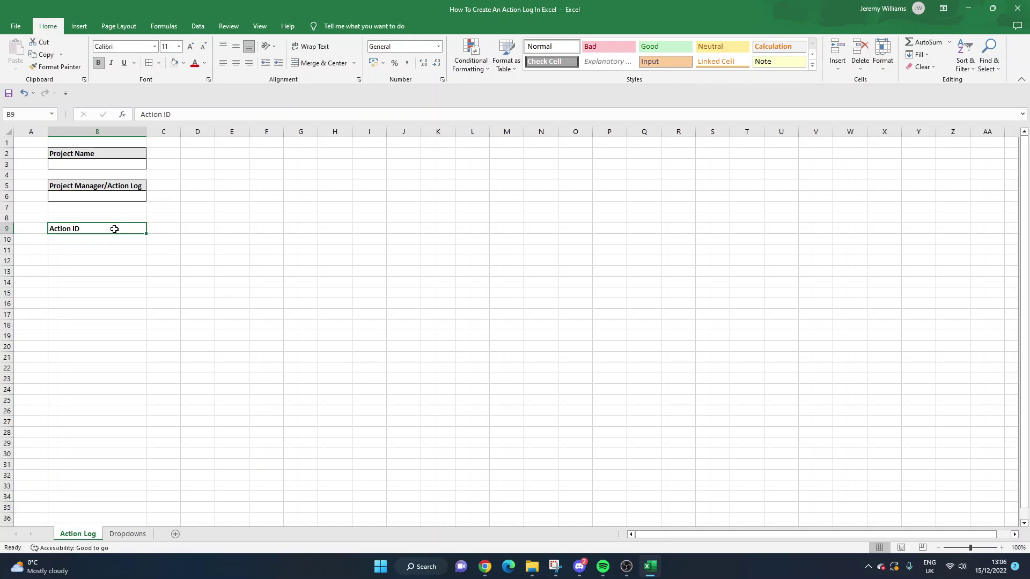
pyautogui.click(176, 64)
pyautogui.click(183, 64)
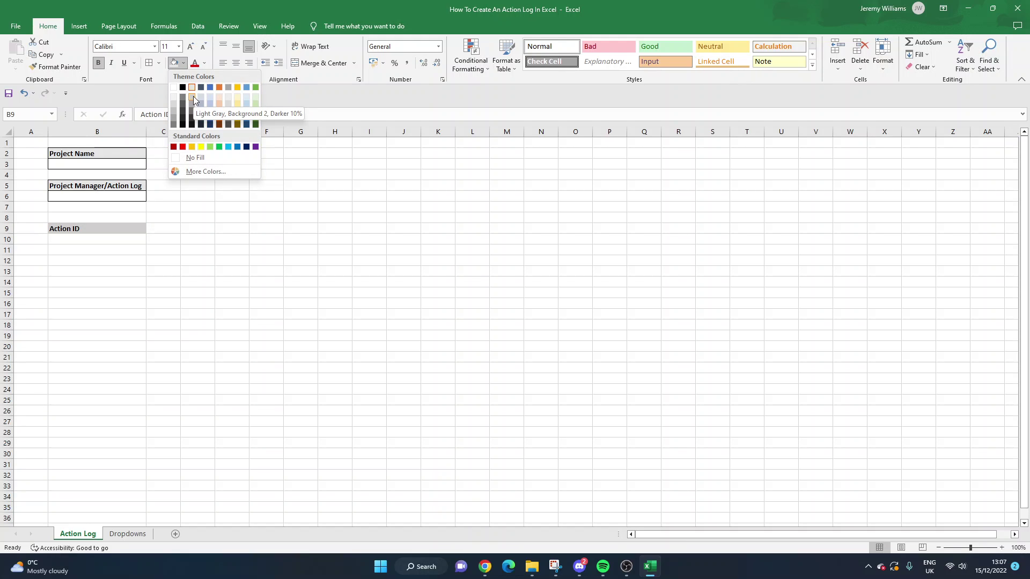
pyautogui.click(257, 99)
pyautogui.click(271, 207)
pyautogui.moveTo(127, 227); pyautogui.dragTo(471, 228)
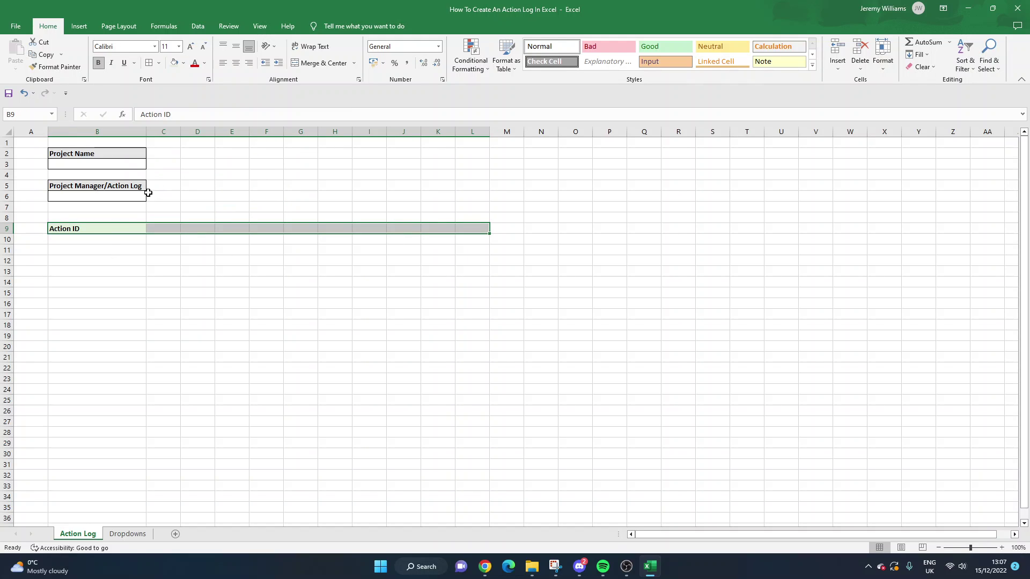
# Step: Enter A:01 in B10 and fill the ID series down to A:10 in B19
pyautogui.click(118, 238)
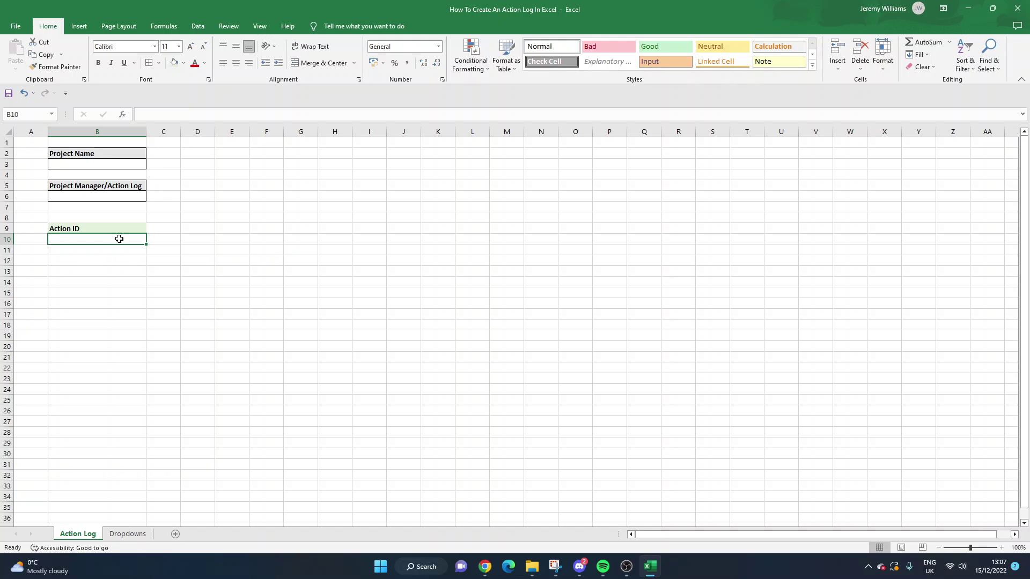
pyautogui.write('A:01')
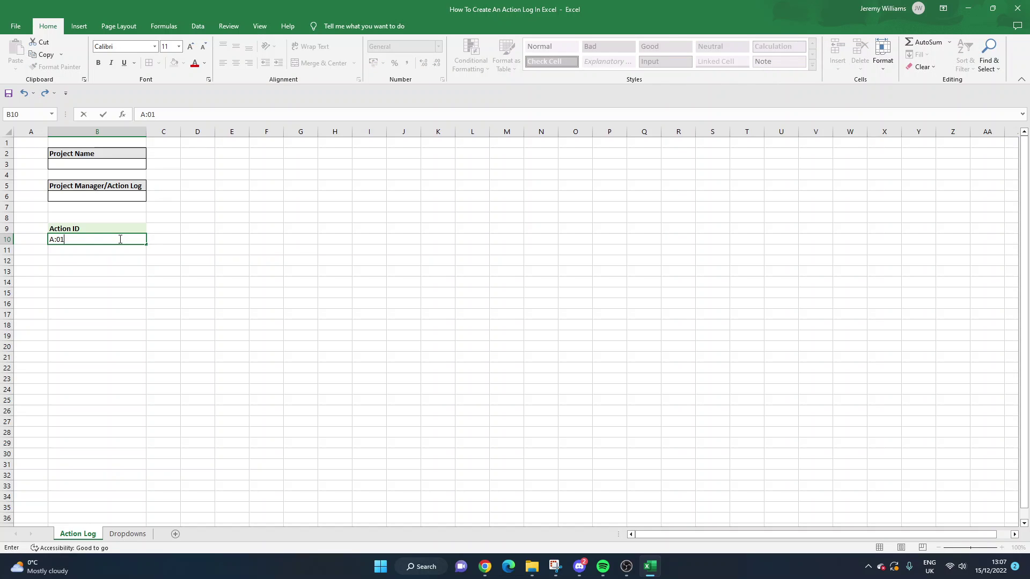
pyautogui.press('Return')
pyautogui.click(119, 239)
pyautogui.moveTo(146, 245); pyautogui.dragTo(147, 340)
pyautogui.click(117, 241)
pyautogui.click(79, 252)
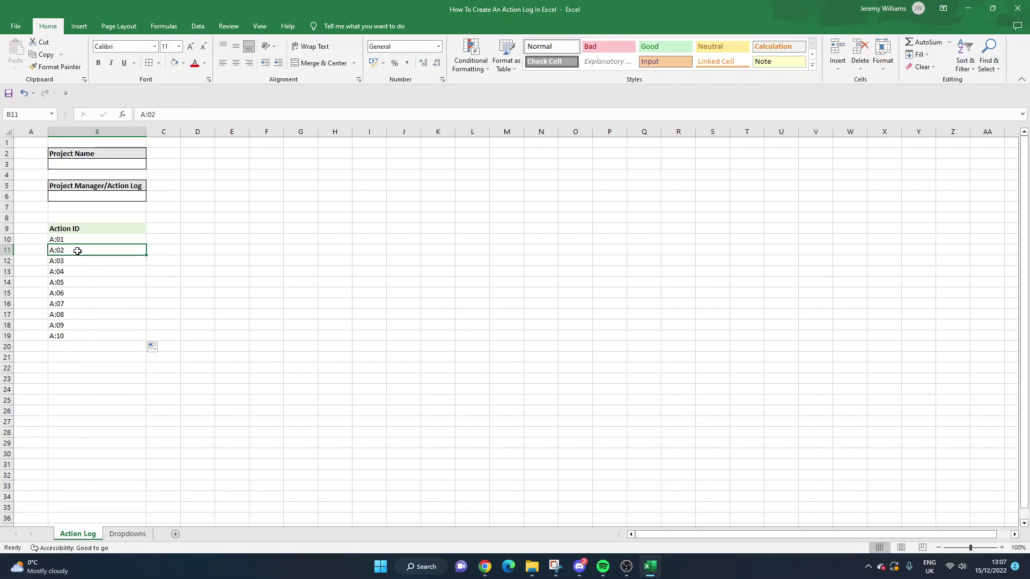
# Step: Clear the action IDs in B12:B19 and refill the ID series down to A:03 in B12
pyautogui.click(78, 260)
pyautogui.press('Delete')
pyautogui.click(85, 271)
pyautogui.press('Delete')
pyautogui.click(90, 283)
pyautogui.press('Delete')
pyautogui.click(92, 294)
pyautogui.press('Delete')
pyautogui.click(92, 304)
pyautogui.press('Delete')
pyautogui.click(95, 315)
pyautogui.press('Delete')
pyautogui.press('Down')
pyautogui.press('Delete')
pyautogui.press('Down')
pyautogui.press('BackSpace')
pyautogui.press('BackSpace')
pyautogui.press('BackSpace')
pyautogui.press('BackSpace')
pyautogui.moveTo(101, 244); pyautogui.dragTo(151, 265)
pyautogui.click(171, 252)
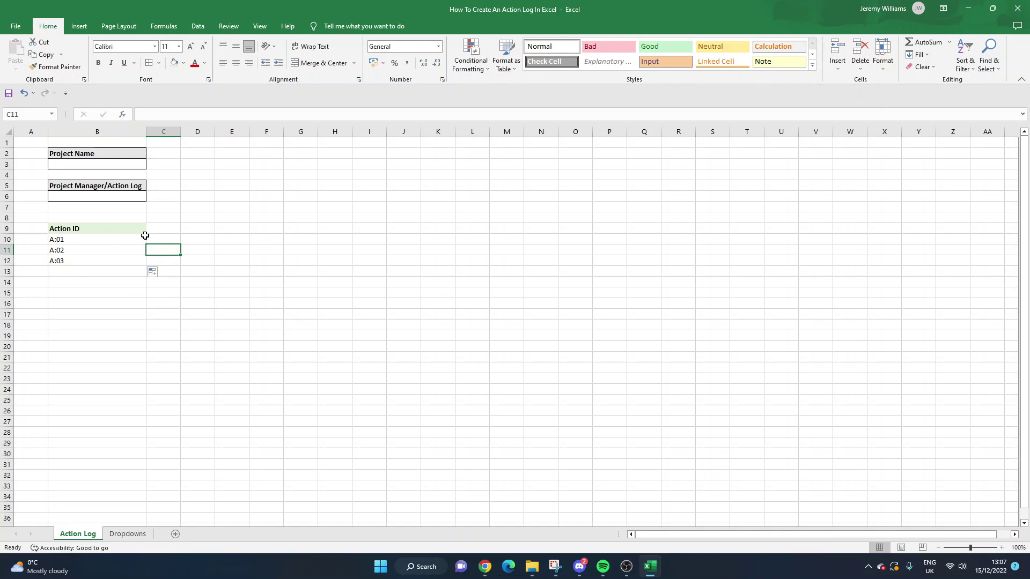
pyautogui.click(119, 228)
pyautogui.click(94, 239)
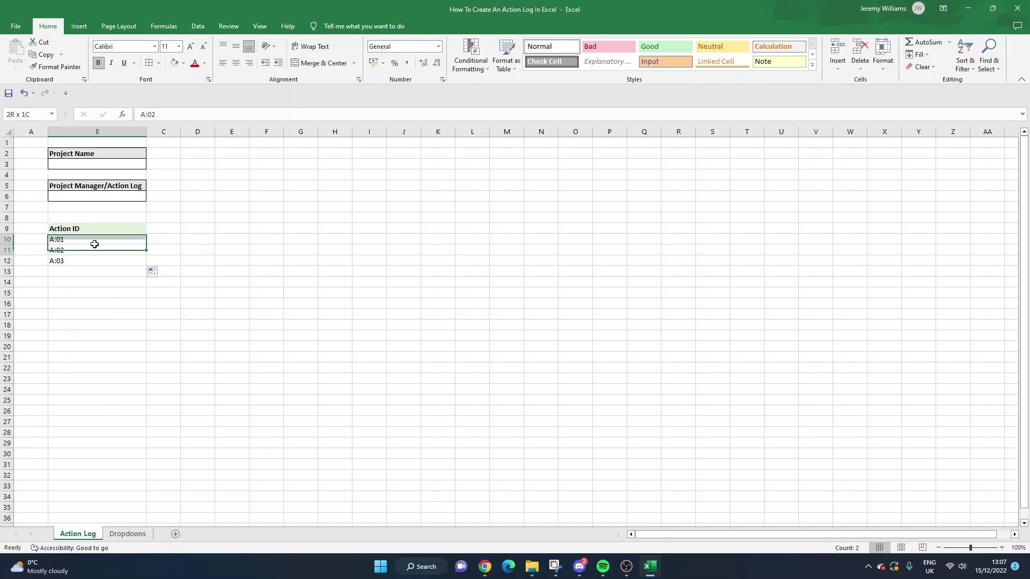
# Step: Enter the light green column heading "Action" in C9 and make all of row 9 bold
pyautogui.click(155, 229)
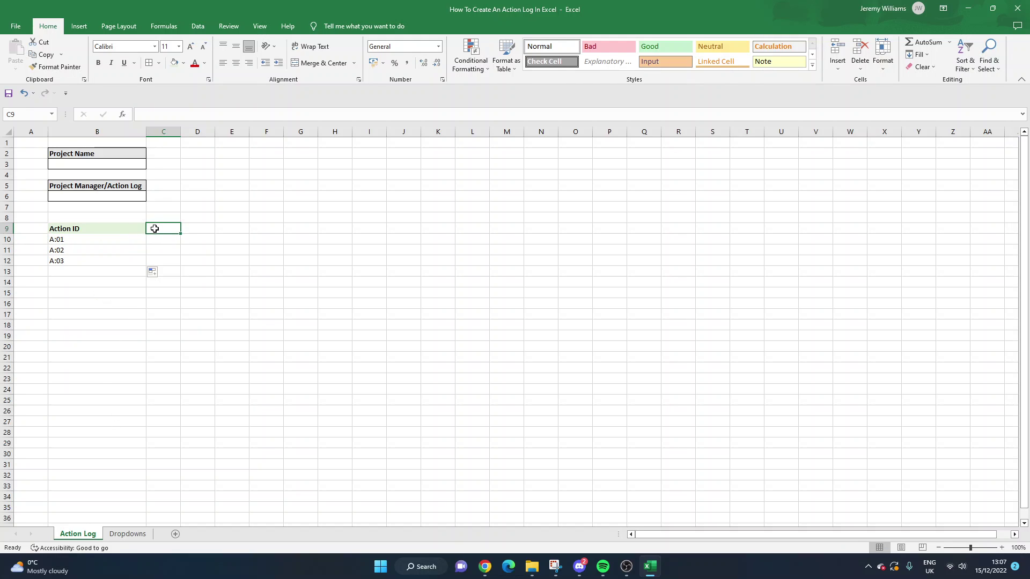
pyautogui.write('Action')
pyautogui.press('Return')
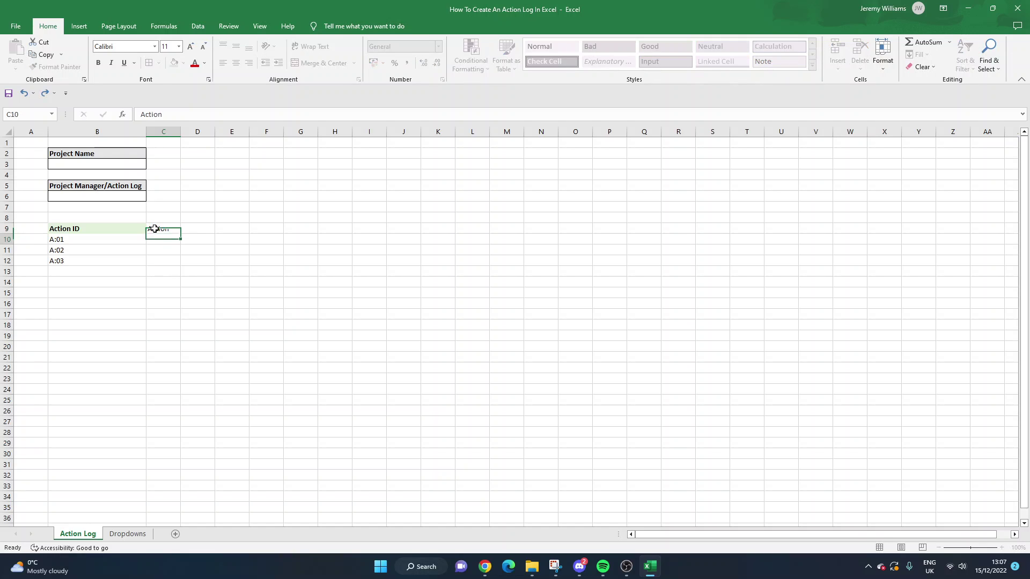
pyautogui.click(154, 227)
pyautogui.click(175, 63)
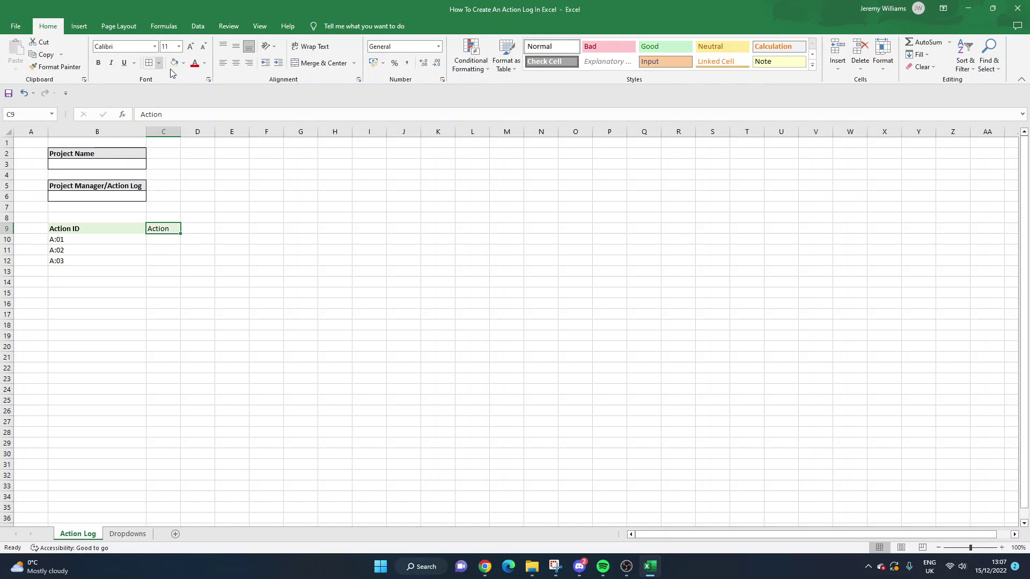
pyautogui.click(7, 228)
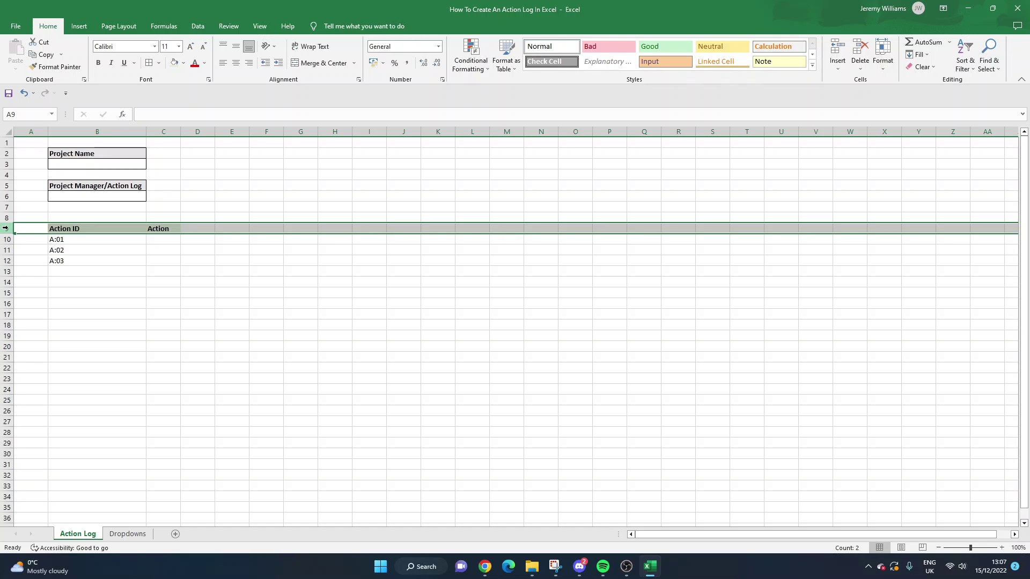
pyautogui.click(98, 63)
# Step: Enter the column heading "Assigned To" in D9 and autofit the width of column D
pyautogui.click(188, 226)
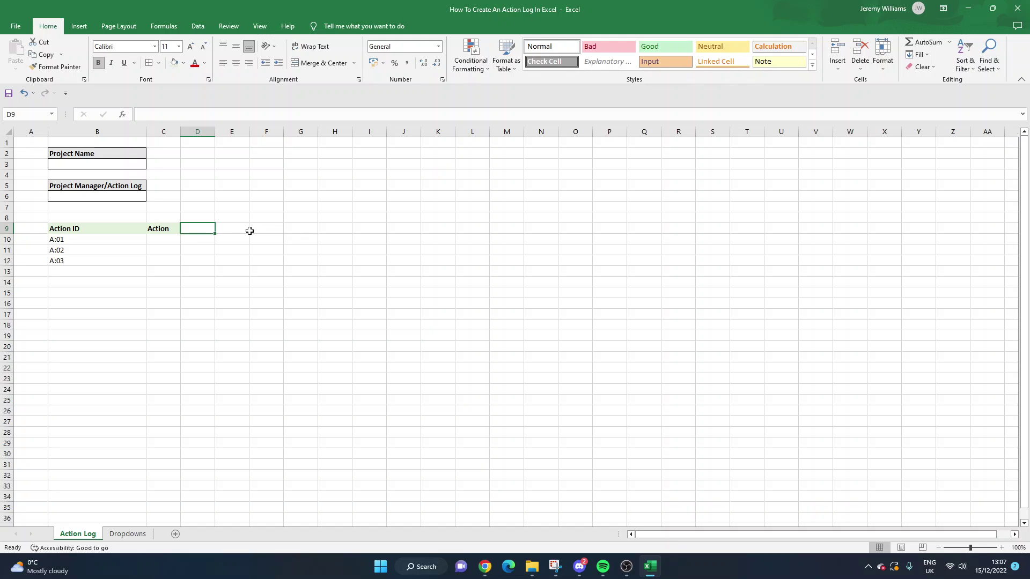
pyautogui.write('Assin')
pyautogui.write('ged')
pyautogui.press('BackSpace')
pyautogui.press('BackSpace')
pyautogui.press('BackSpace')
pyautogui.press('BackSpace')
pyautogui.write('gned To')
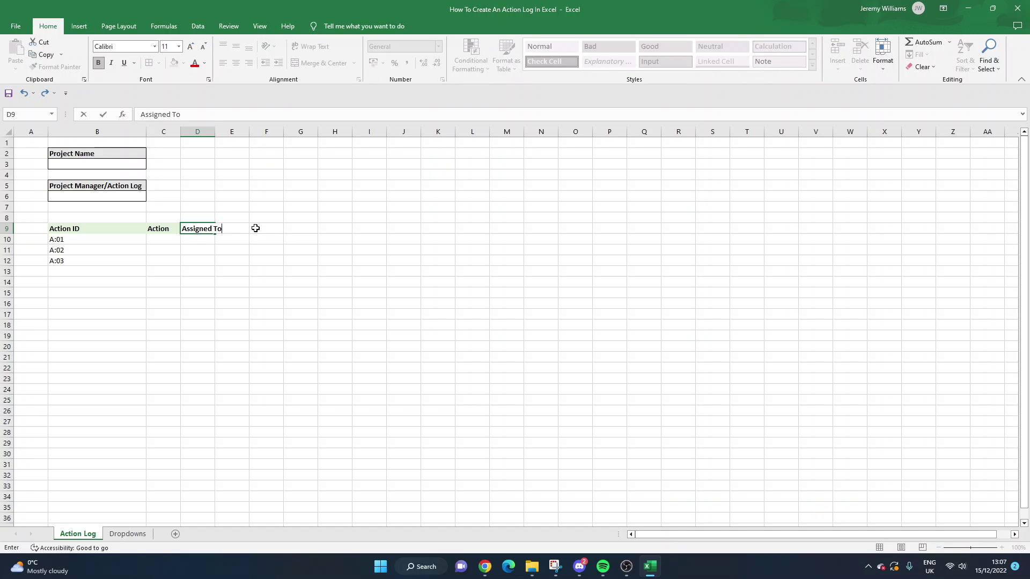
pyautogui.press('Return')
pyautogui.doubleClick(215, 132)
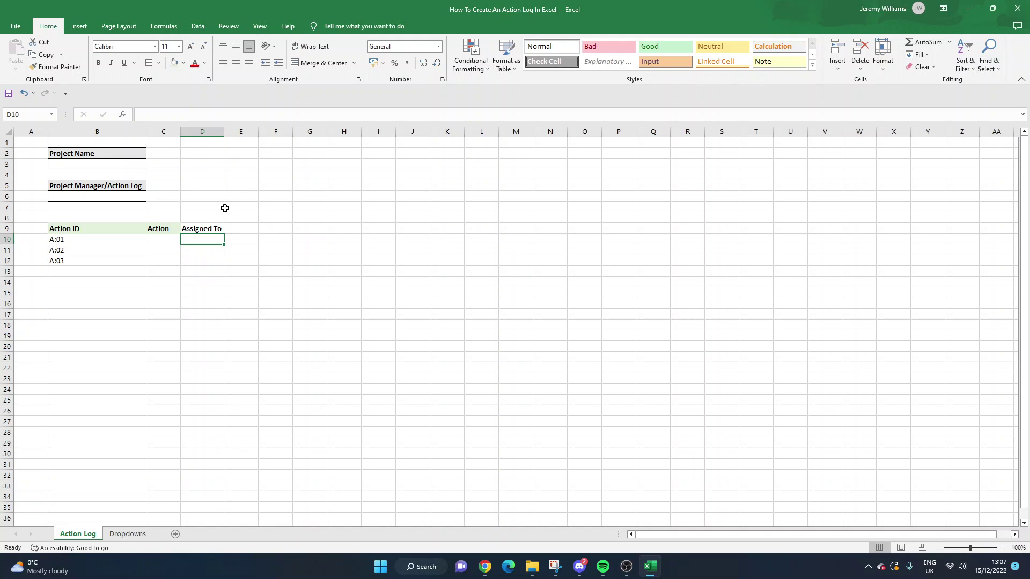
# Step: Fill the Assigned To heading cell D9 with light green
pyautogui.click(212, 228)
pyautogui.click(174, 64)
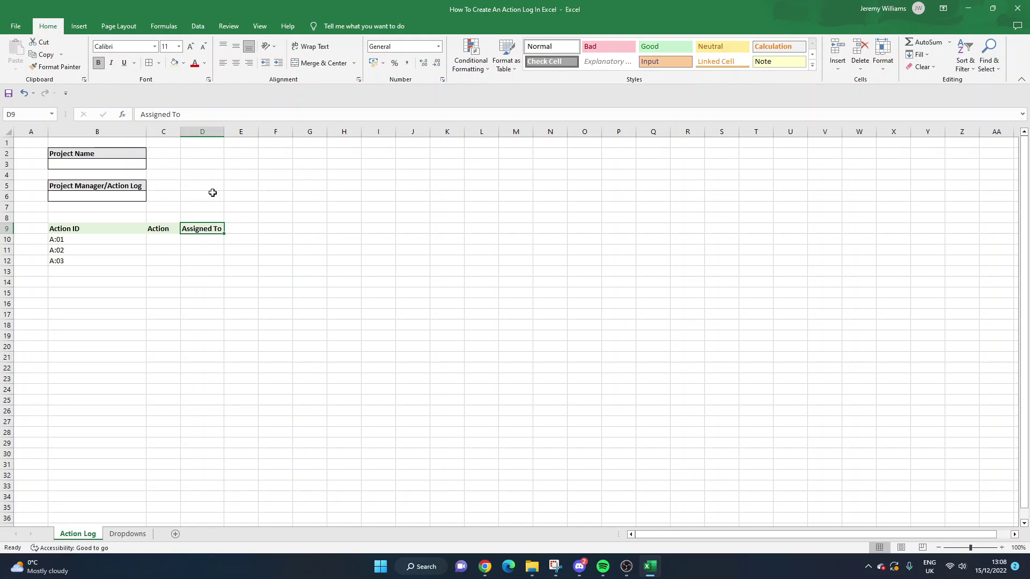
pyautogui.click(235, 228)
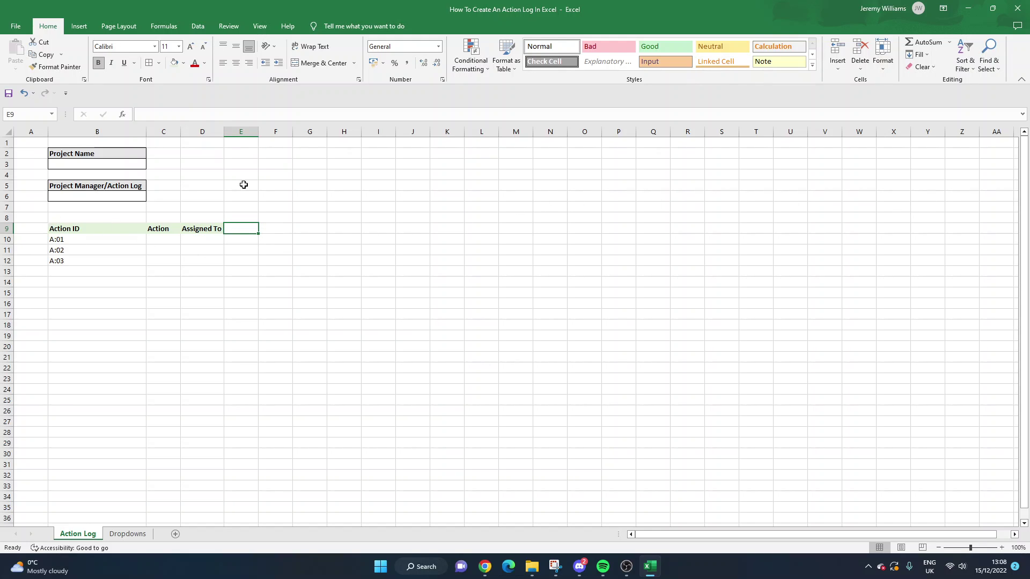
pyautogui.click(205, 228)
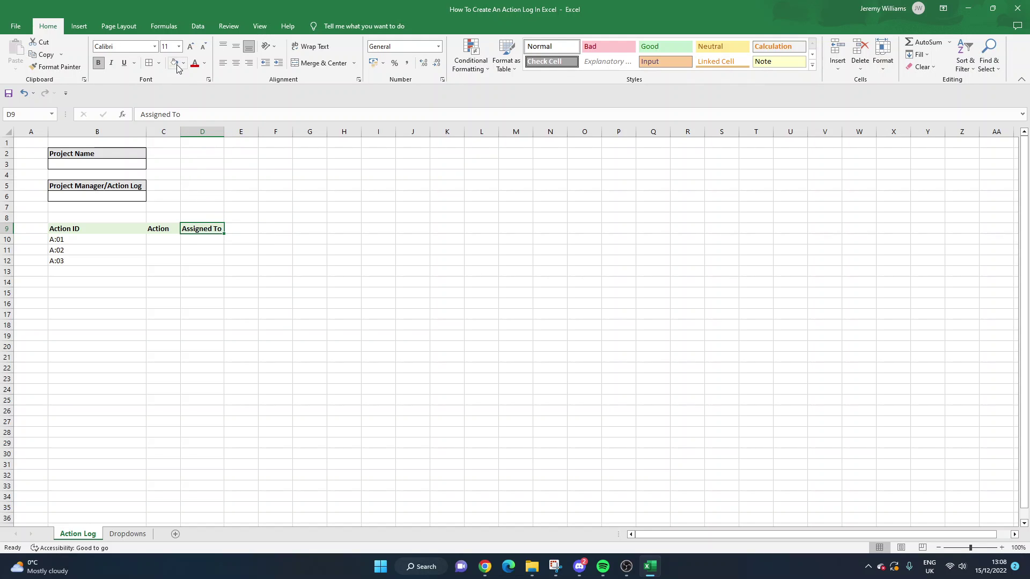
# Step: Enter the light green column heading "Assigned Date" in E9 and autofit the width of column E
pyautogui.click(235, 230)
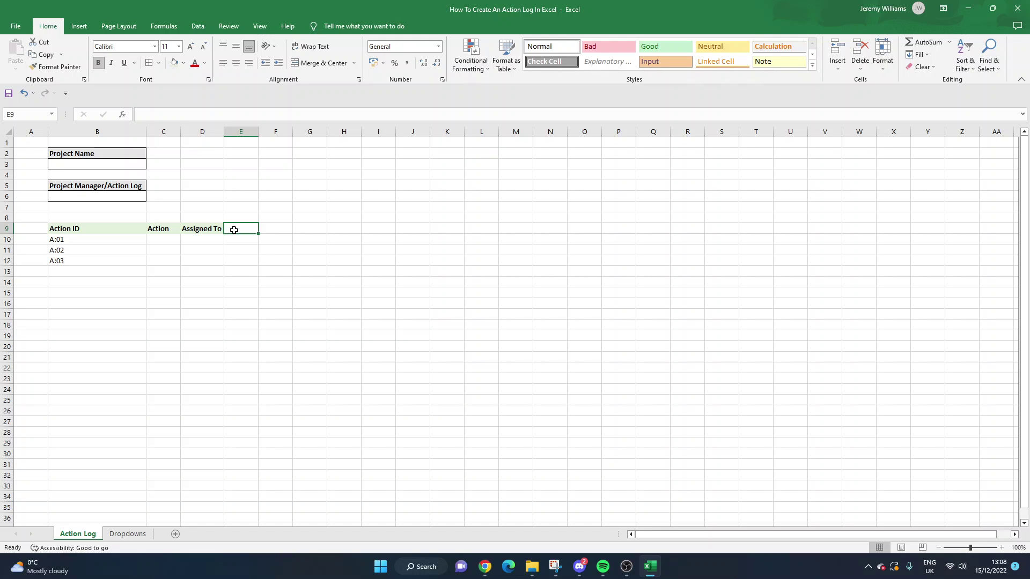
pyautogui.write('Assigned Date')
pyautogui.press('Return')
pyautogui.doubleClick(258, 132)
pyautogui.click(264, 229)
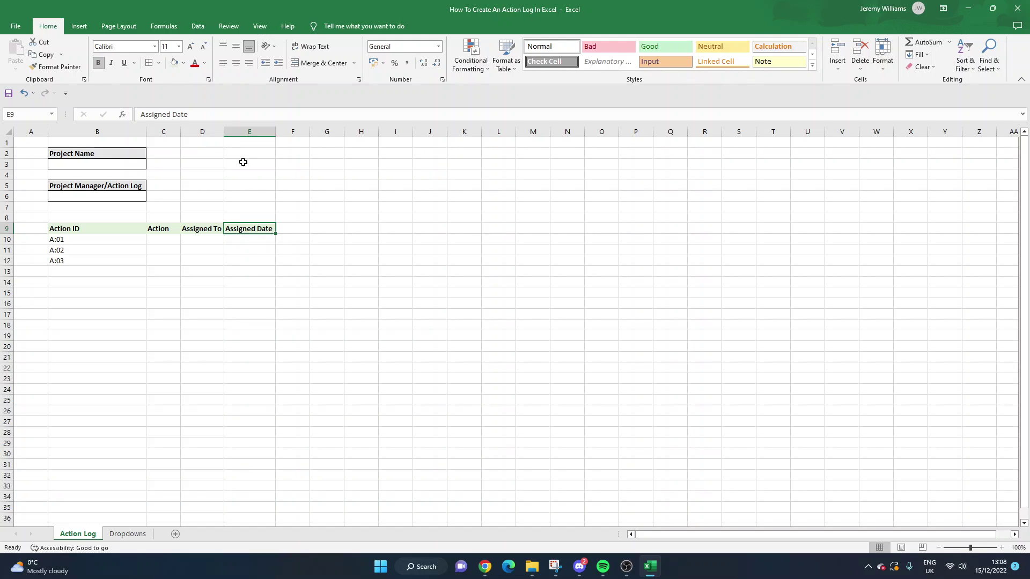
# Step: Enter the column heading "Due Date" in F9 with the same light green fill
pyautogui.click(291, 229)
pyautogui.write('Due Date')
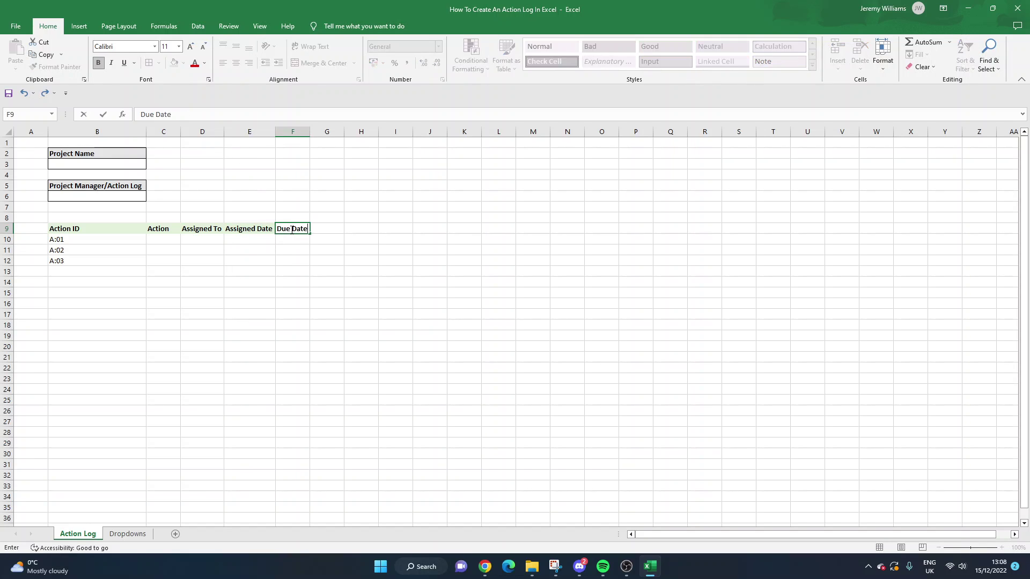
pyautogui.hotkey('ctrl', 'Return')
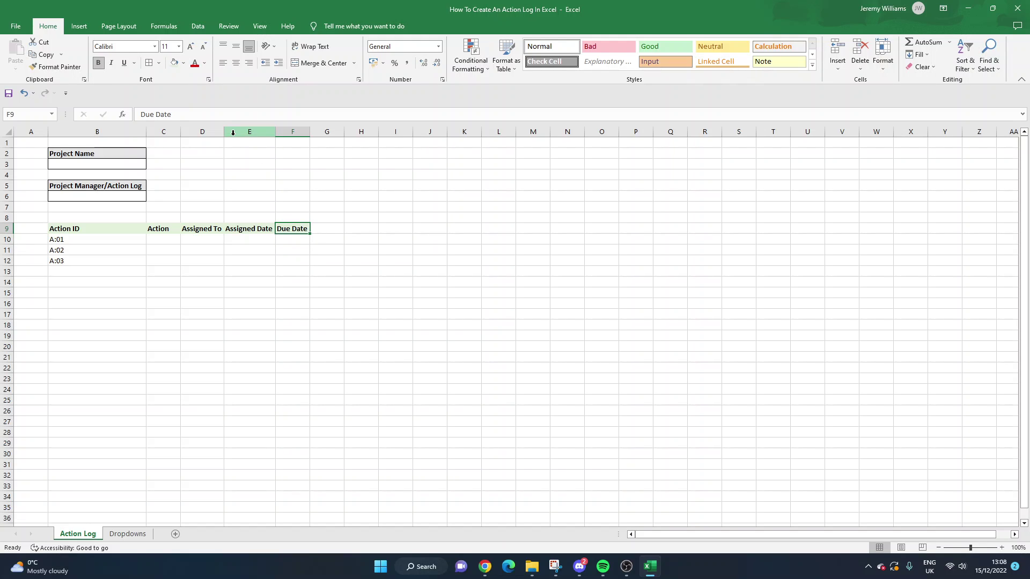
# Step: Enter the column heading "Comments/Notes" in G9 and widen column G to about five times its width
pyautogui.click(334, 227)
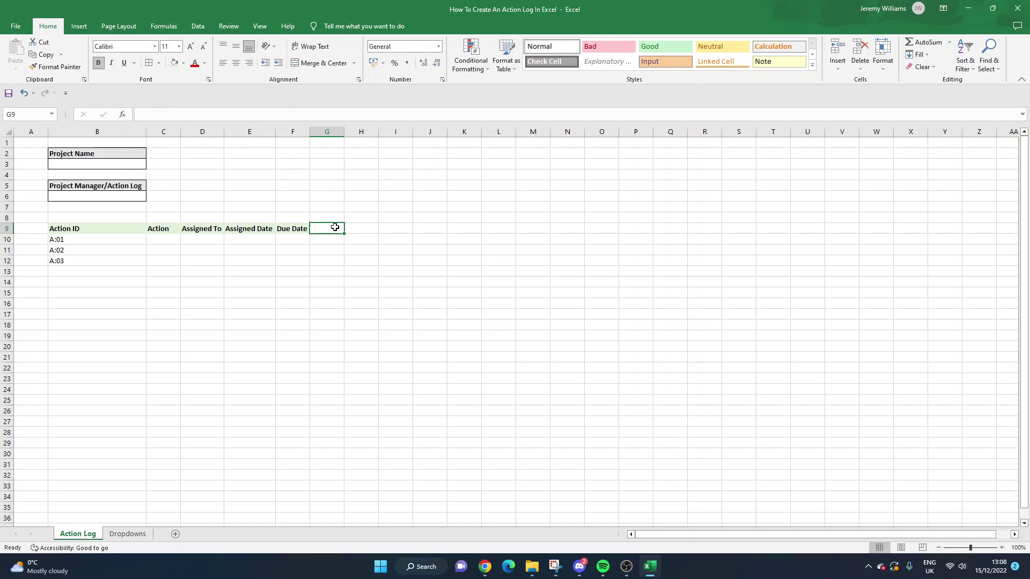
pyautogui.write('C')
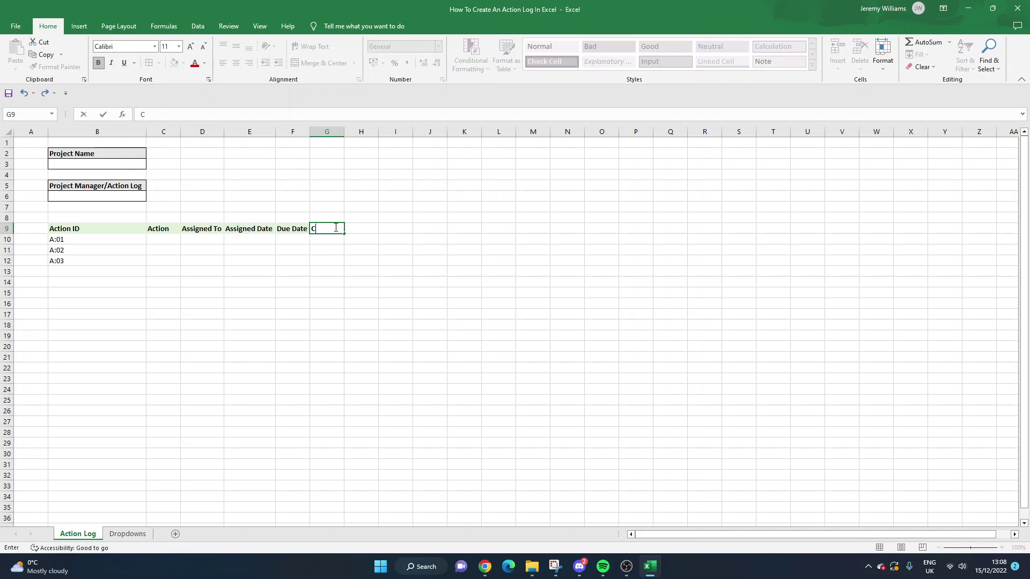
pyautogui.write('omments/Notes')
pyautogui.press('Return')
pyautogui.moveTo(347, 132); pyautogui.dragTo(490, 132)
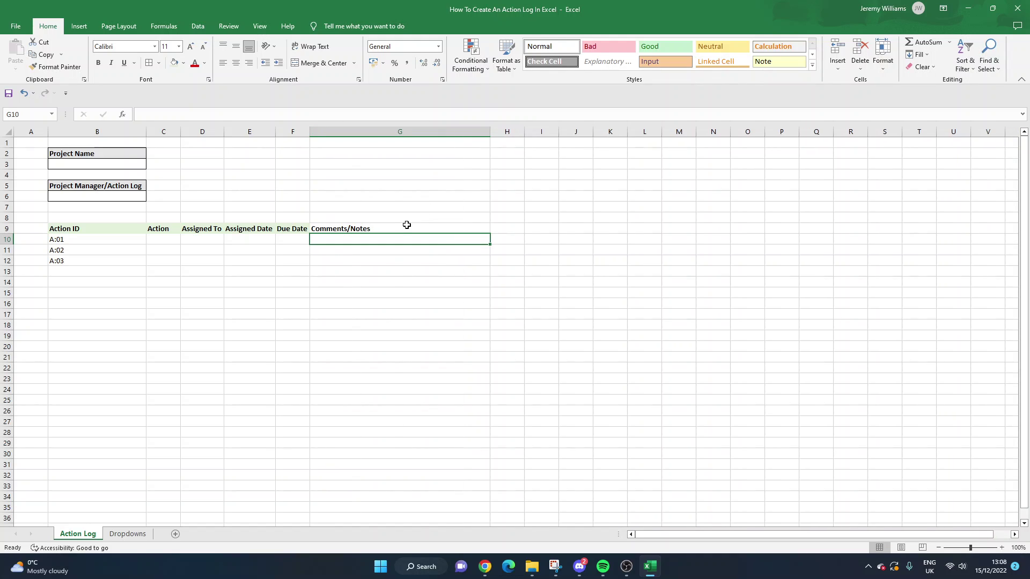
# Step: Turn on text wrapping for the comment cells G10:G34
pyautogui.click(344, 228)
pyautogui.moveTo(360, 239); pyautogui.dragTo(370, 497)
pyautogui.click(319, 46)
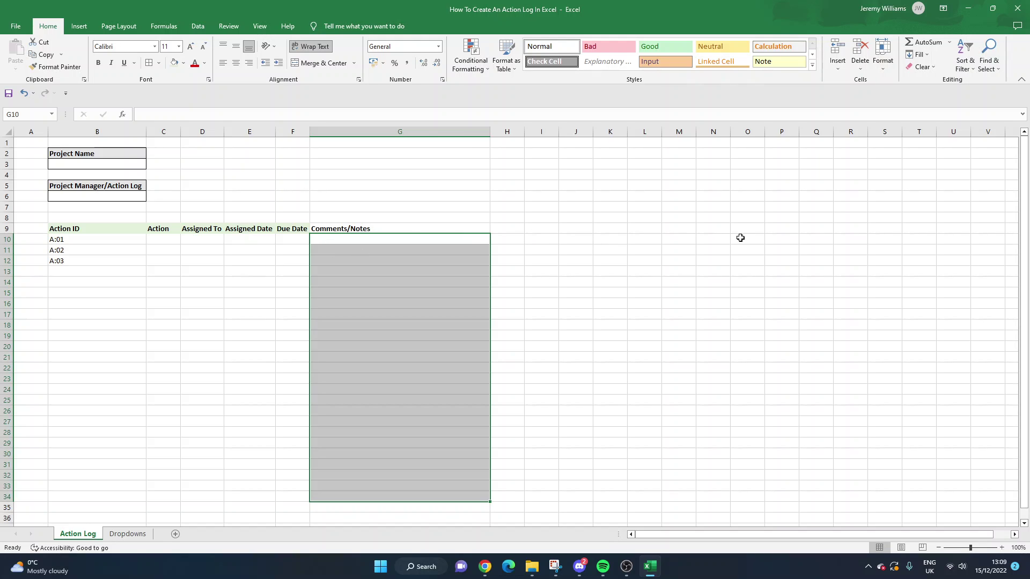
# Step: Fill the Comments/Notes heading cell G9 with light green
pyautogui.click(401, 240)
pyautogui.click(379, 229)
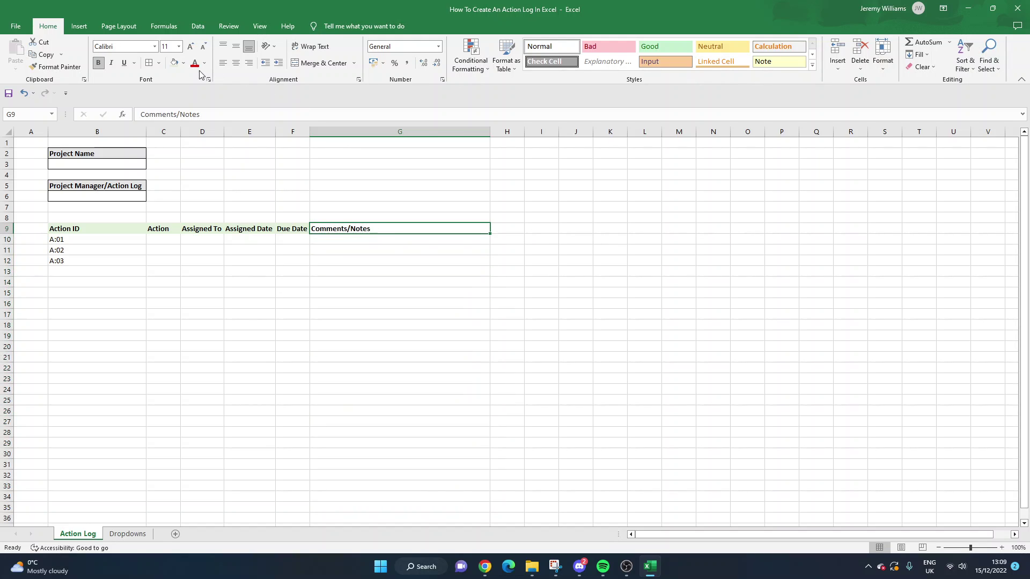
pyautogui.click(347, 237)
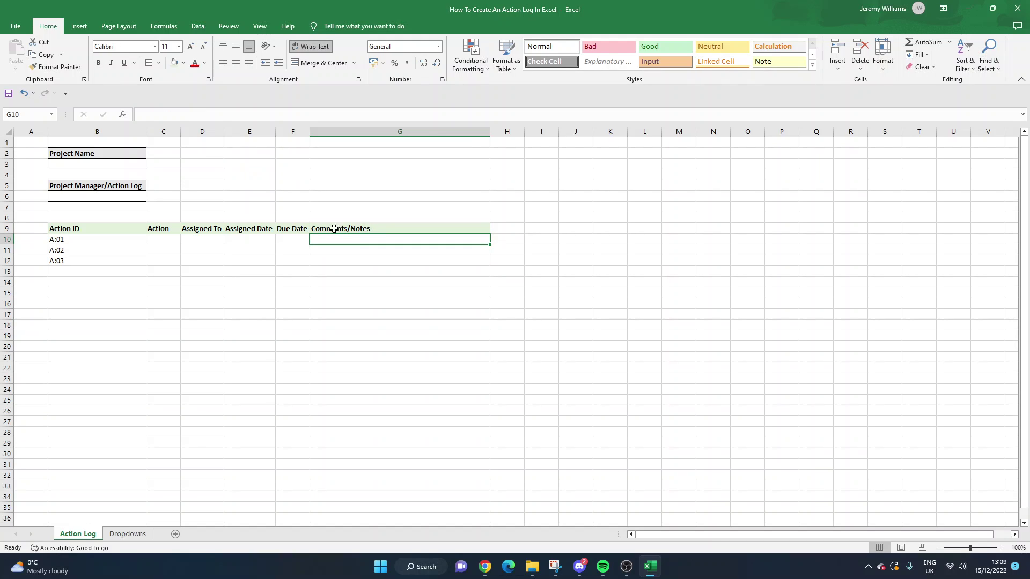
pyautogui.click(336, 229)
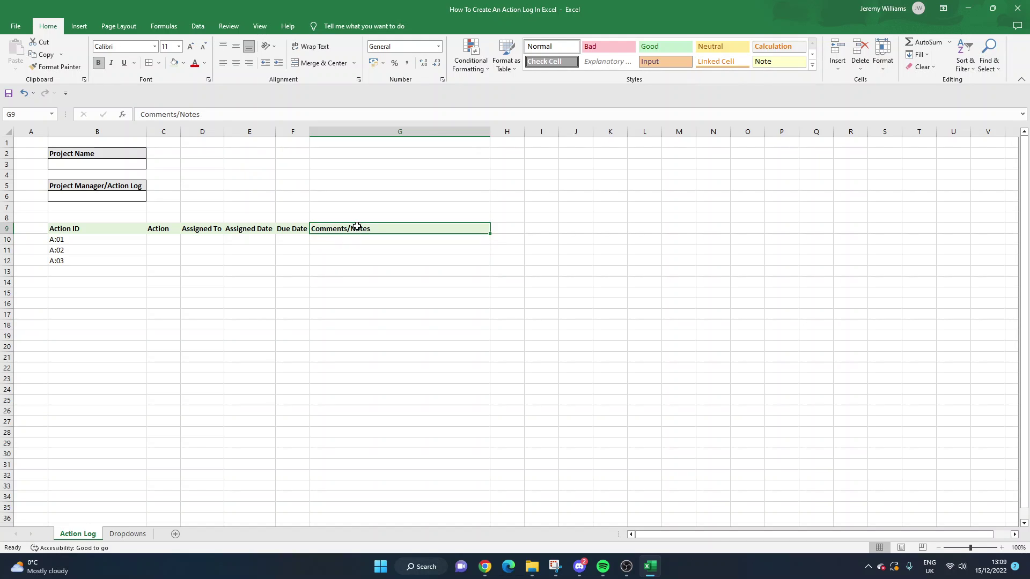
pyautogui.doubleClick(393, 232)
pyautogui.moveTo(393, 233); pyautogui.dragTo(349, 231)
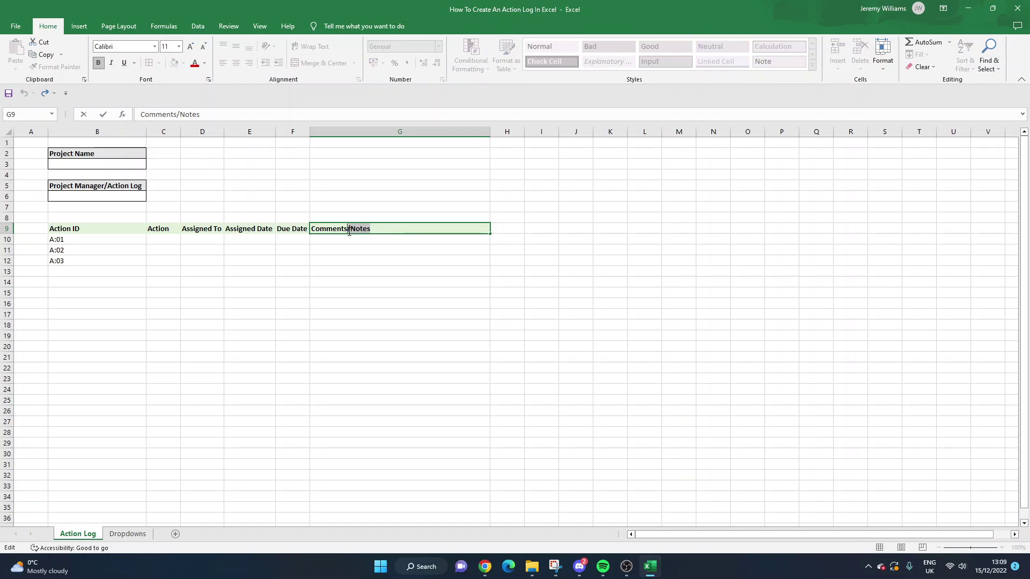
pyautogui.click(364, 242)
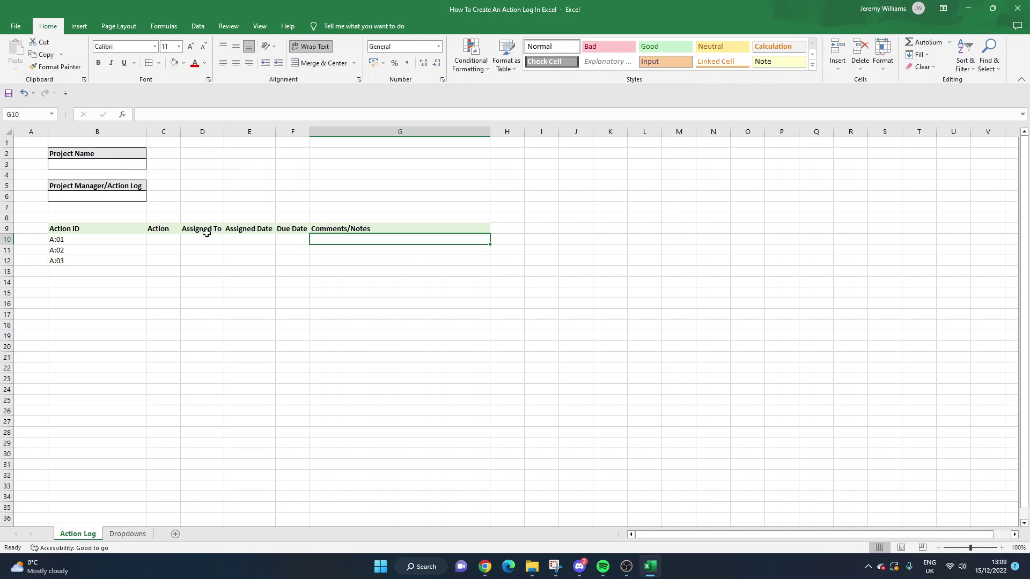
pyautogui.click(252, 239)
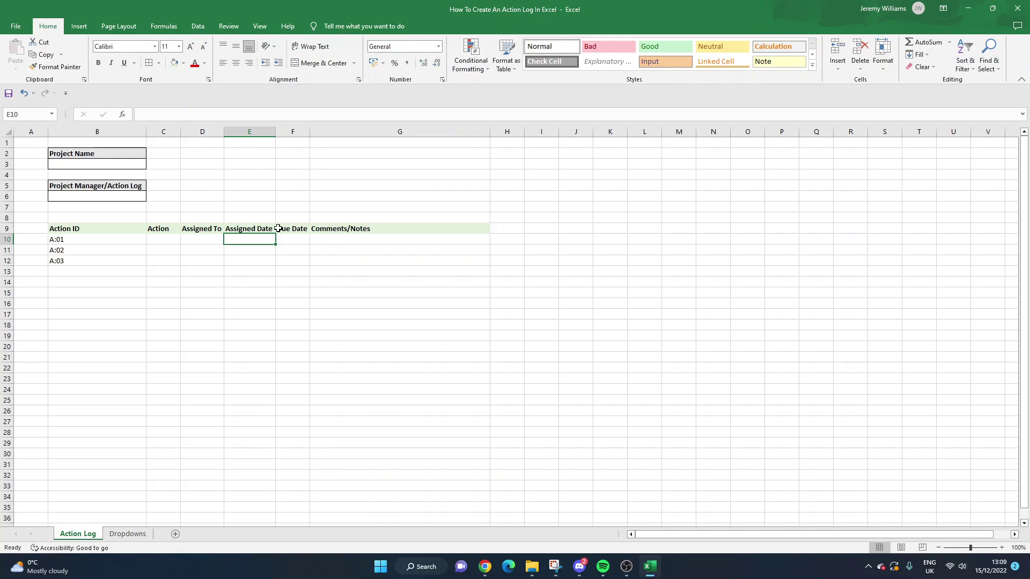
# Step: Enter the column headings "Priority" in H9 and "Status" in I9
pyautogui.click(521, 232)
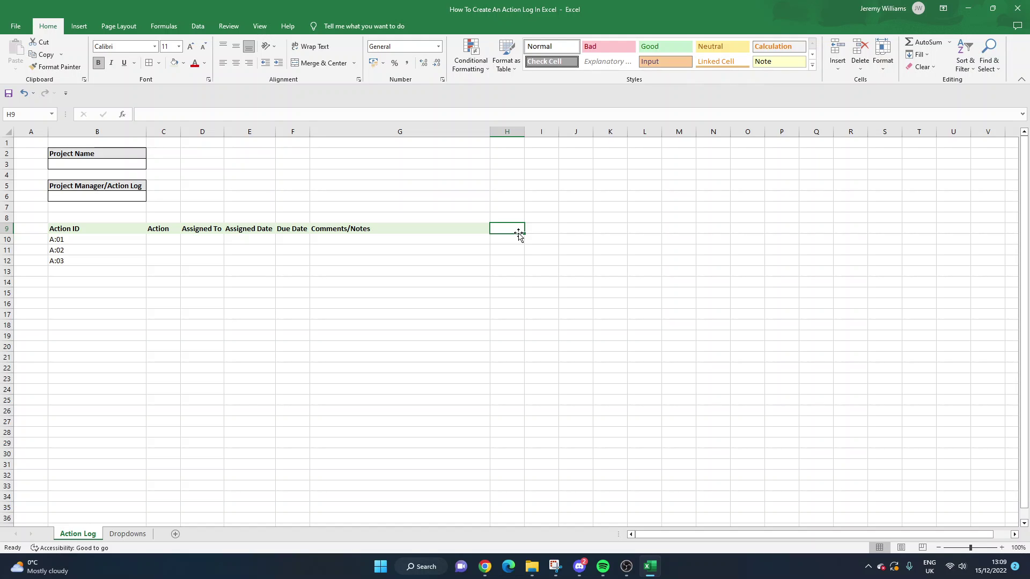
pyautogui.write('Pri')
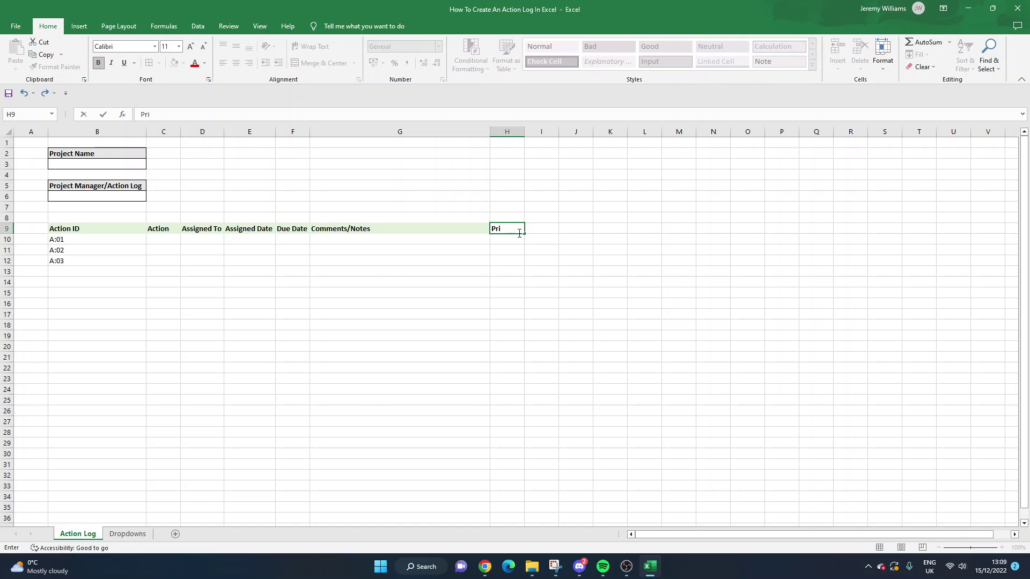
pyautogui.write('ority')
pyautogui.press('Tab')
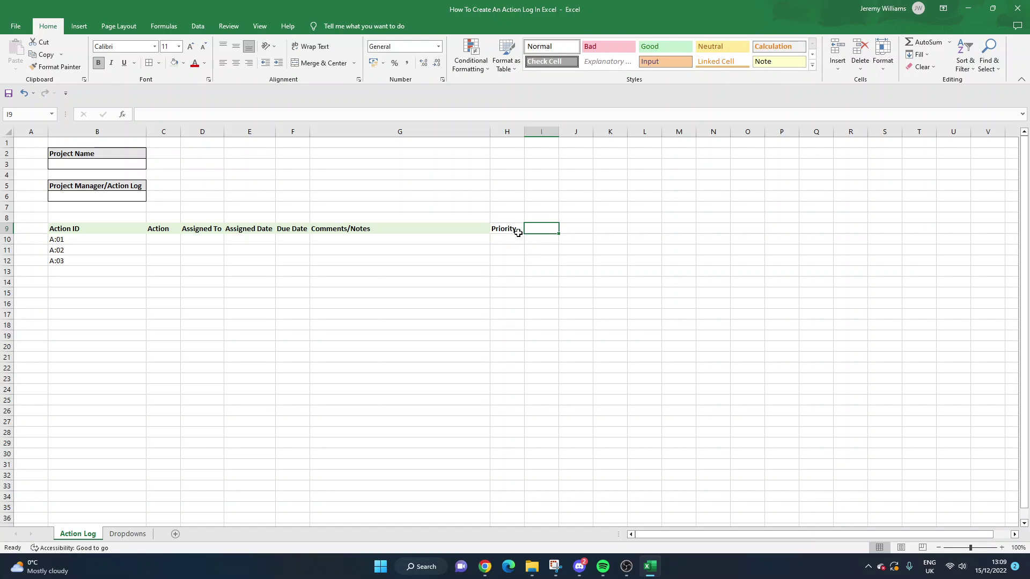
pyautogui.write('Status')
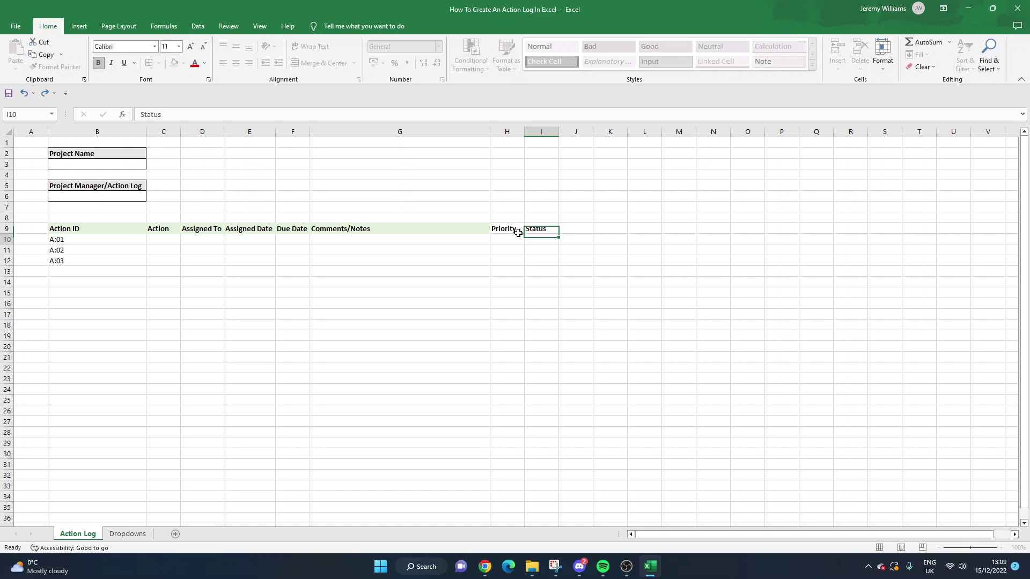
pyautogui.hotkey('ctrl', 'Return')
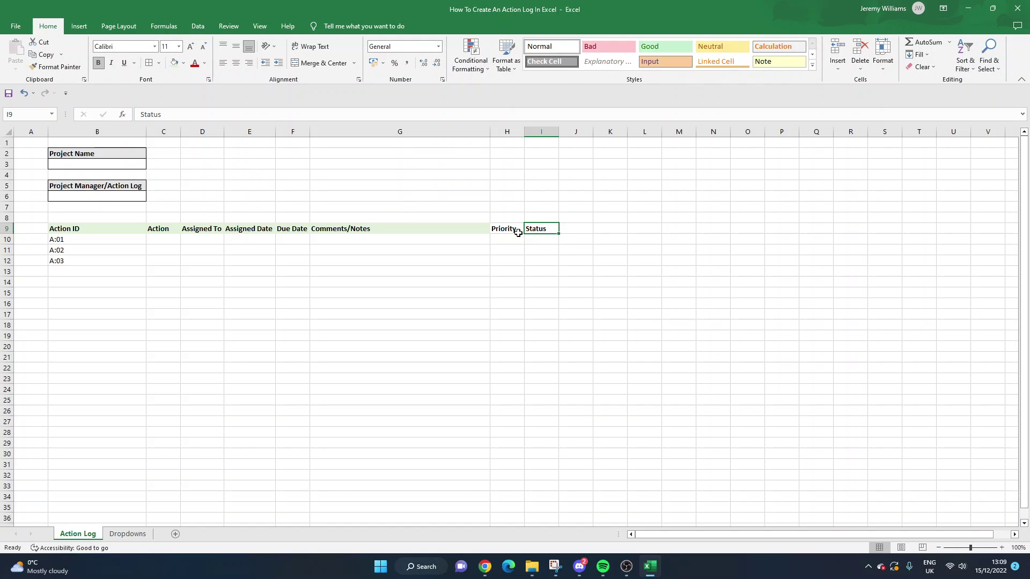
# Step: Enter the column heading "% Complete" in J9 and widen column J to fit it
pyautogui.press('Tab')
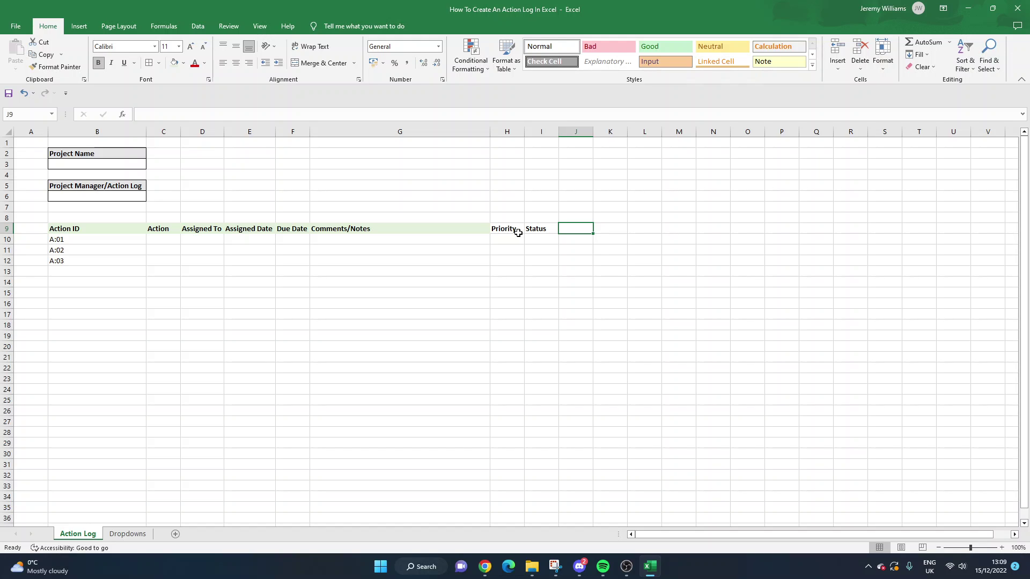
pyautogui.write('%')
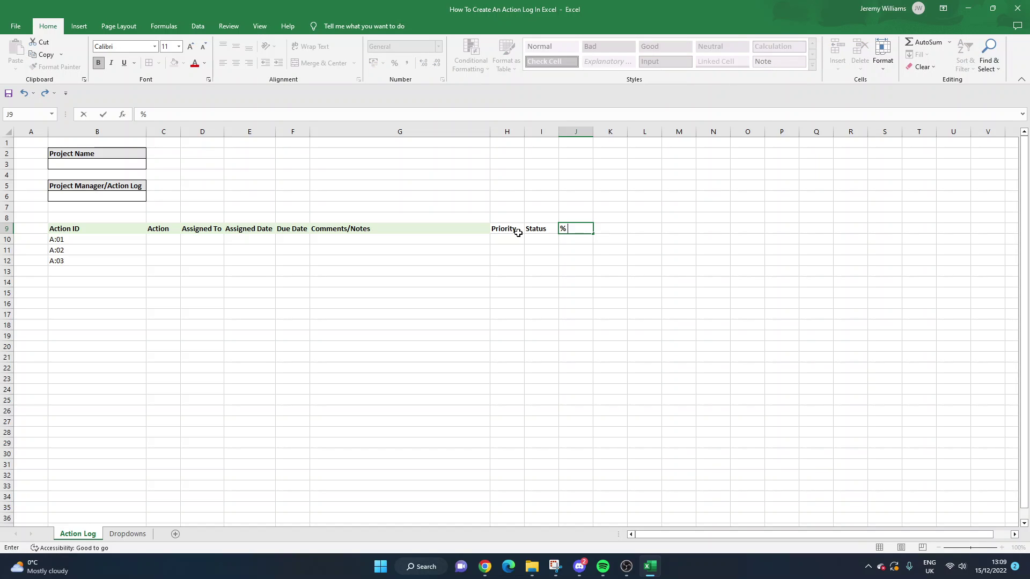
pyautogui.write(' Complete')
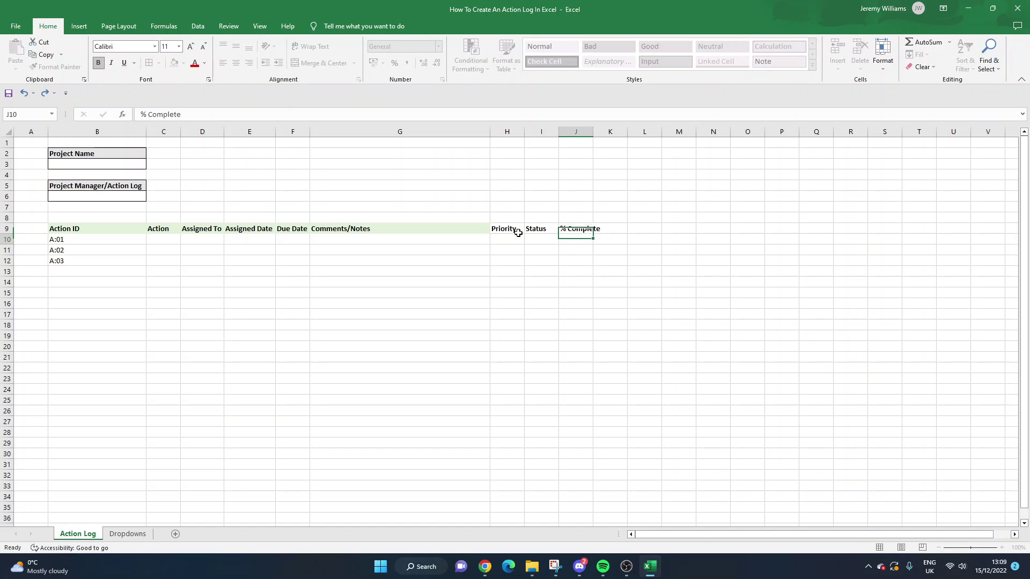
pyautogui.press('Return')
pyautogui.moveTo(593, 132); pyautogui.dragTo(602, 132)
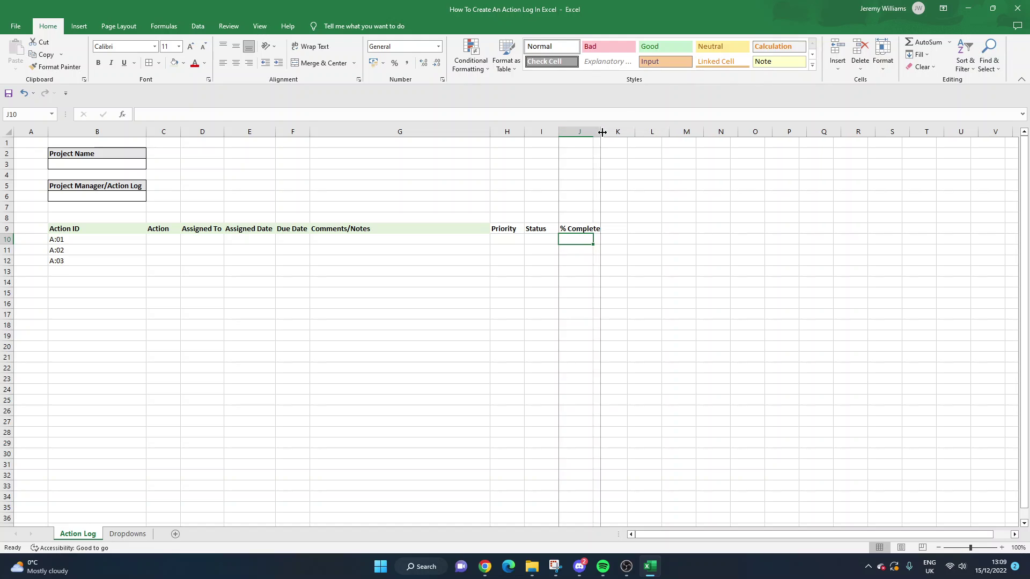
# Step: Fill the Priority, Status and % Complete heading cells H9:J9 with light green
pyautogui.click(583, 226)
pyautogui.moveTo(516, 229); pyautogui.dragTo(580, 229)
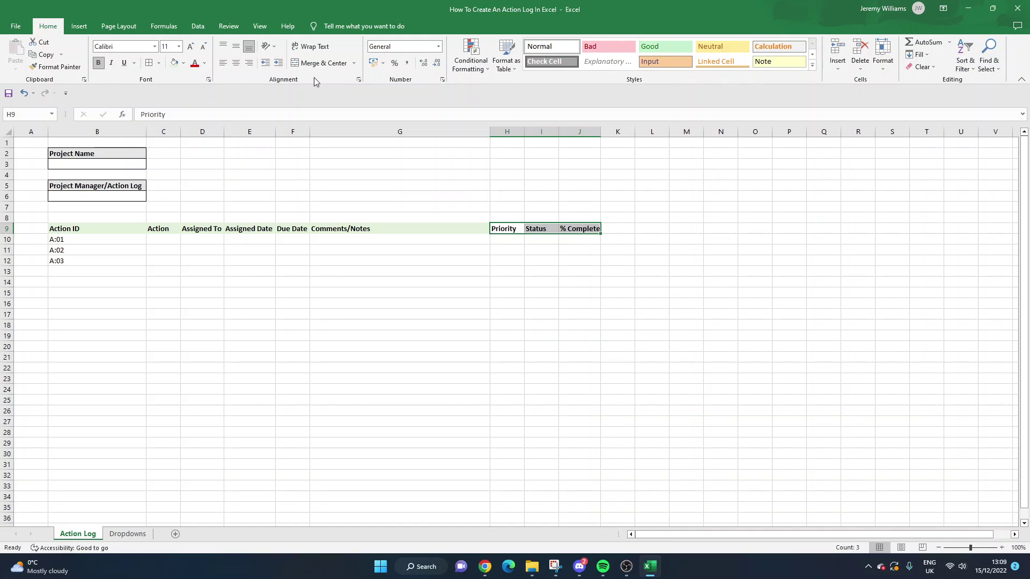
pyautogui.click(175, 63)
pyautogui.click(453, 294)
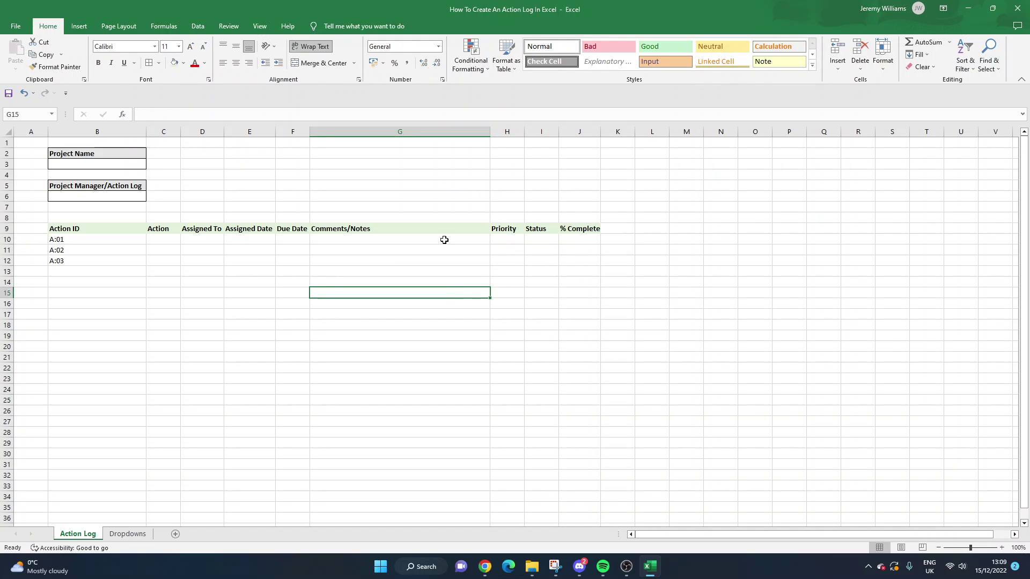
# Step: Widen the % Complete column J slightly beyond its heading text
pyautogui.moveTo(530, 244); pyautogui.dragTo(540, 257)
pyautogui.click(579, 229)
pyautogui.moveTo(601, 128); pyautogui.dragTo(609, 130)
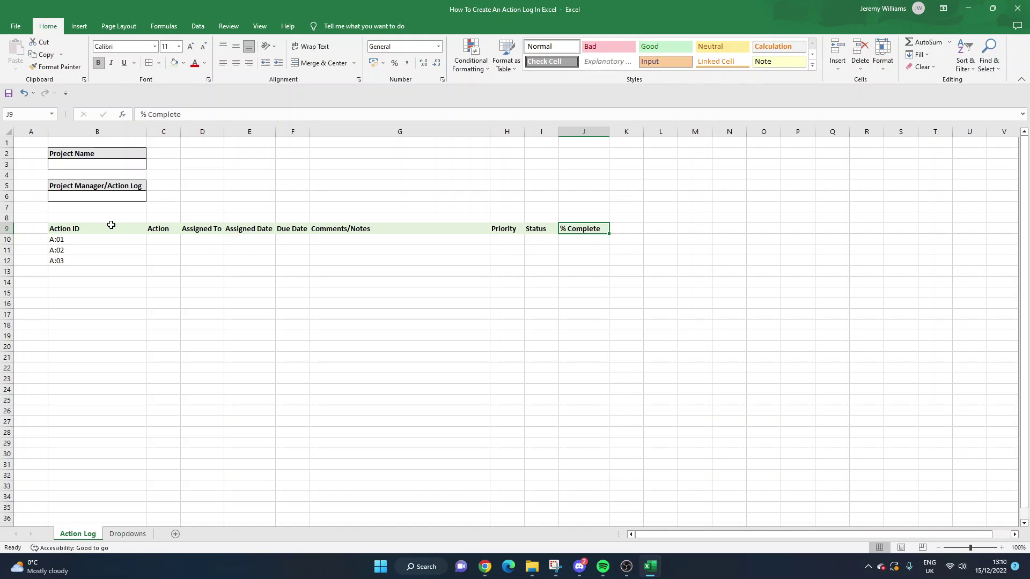
# Step: Apply all borders to the range B9:K25 and widen the Action column C slightly
pyautogui.moveTo(111, 227); pyautogui.dragTo(622, 400)
pyautogui.click(150, 63)
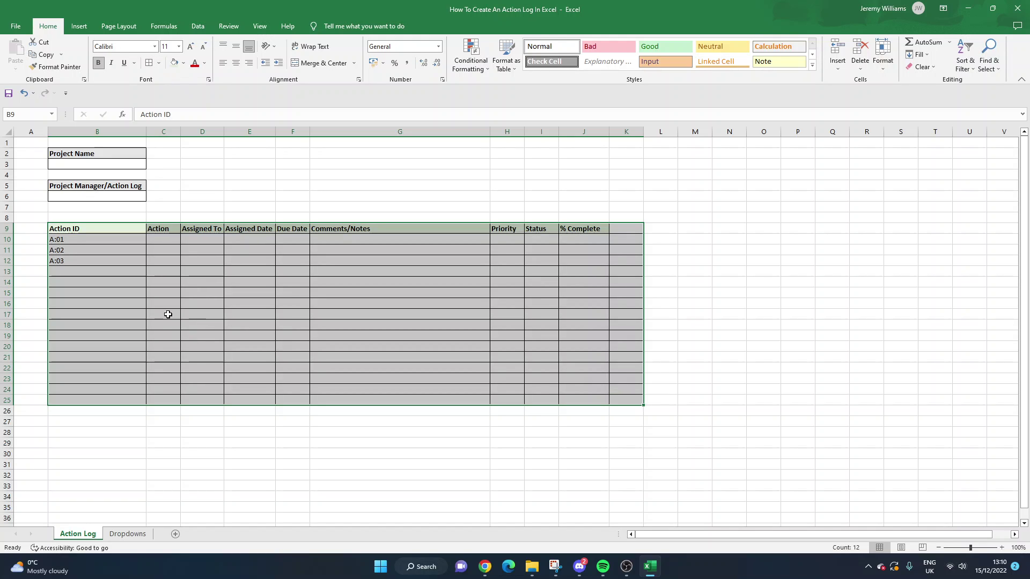
pyautogui.moveTo(182, 128)
pyautogui.mouseDown()
pyautogui.moveTo(172, 129)
pyautogui.moveTo(182, 131)
pyautogui.mouseUp()
pyautogui.click(305, 336)
pyautogui.click(261, 268)
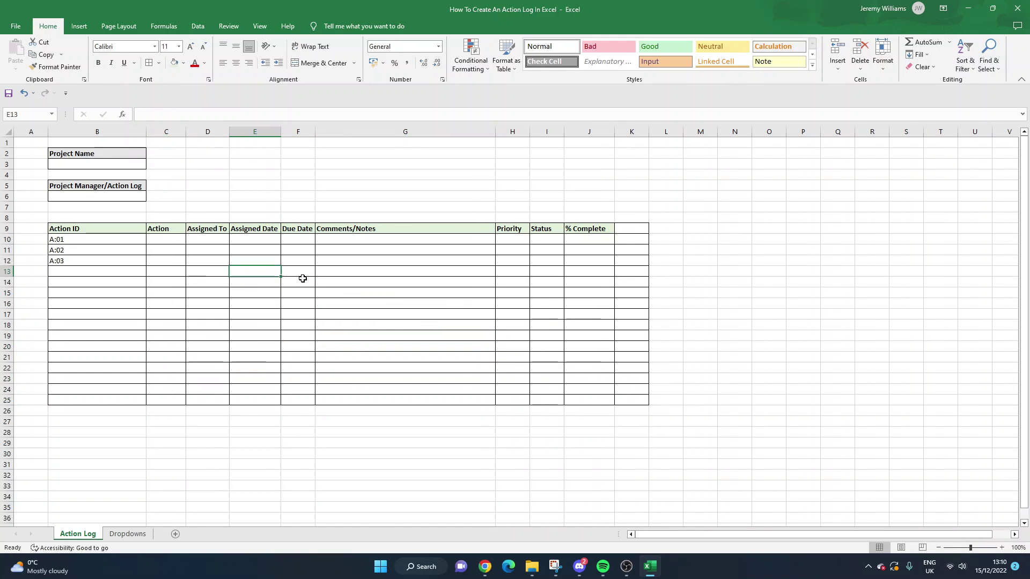
# Step: Delete the surplus bordered column K beside the % Complete column
pyautogui.rightClick(641, 132)
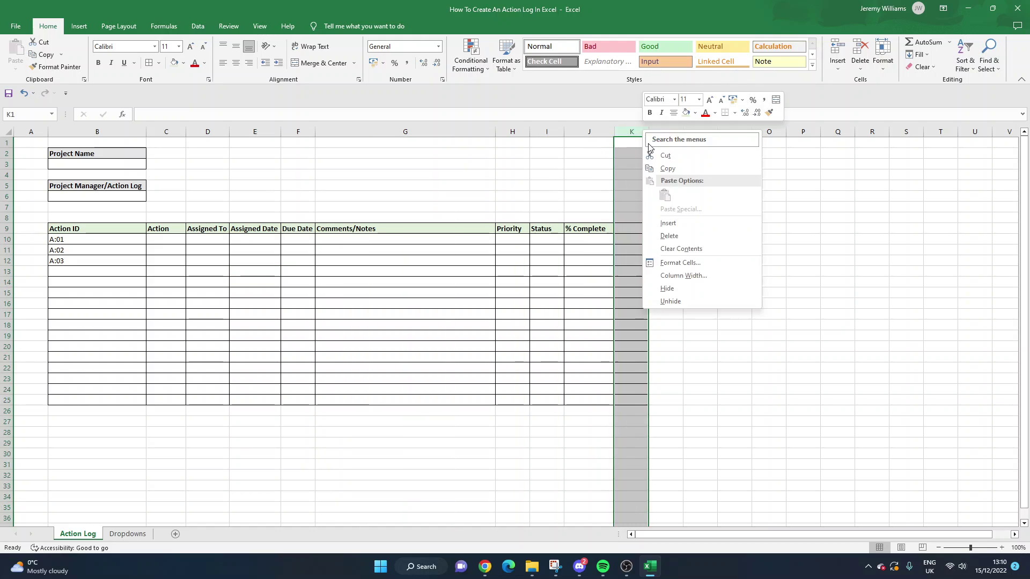
pyautogui.click(671, 237)
pyautogui.click(647, 261)
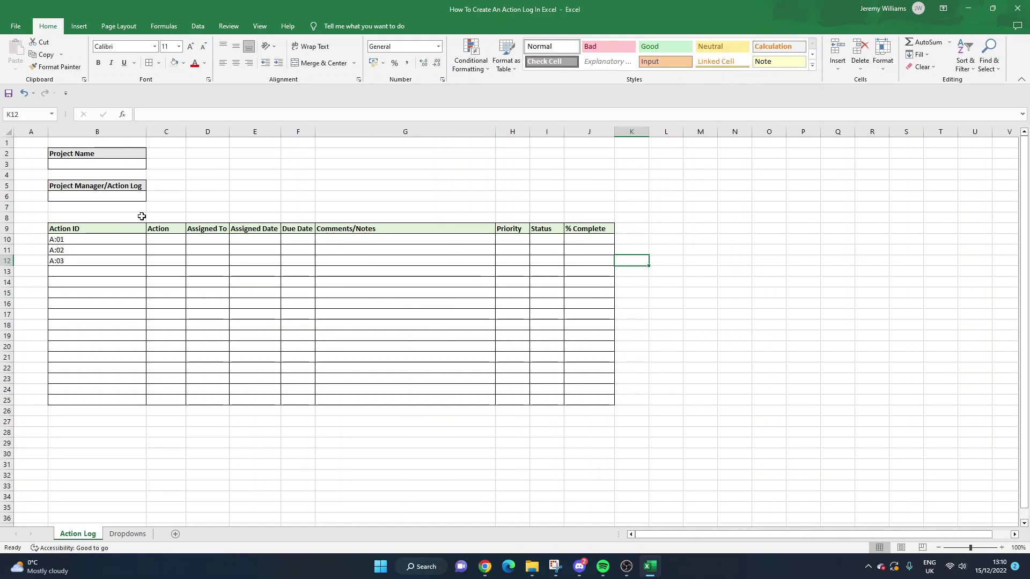
pyautogui.moveTo(110, 335); pyautogui.dragTo(118, 343)
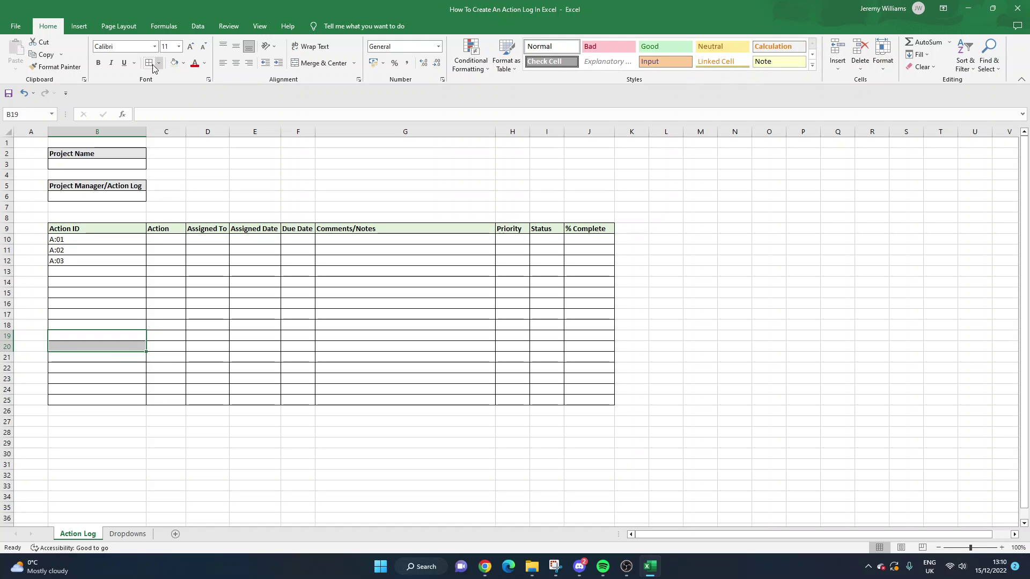
pyautogui.moveTo(92, 231); pyautogui.dragTo(492, 345)
pyautogui.click(81, 304)
pyautogui.moveTo(80, 271); pyautogui.dragTo(102, 379)
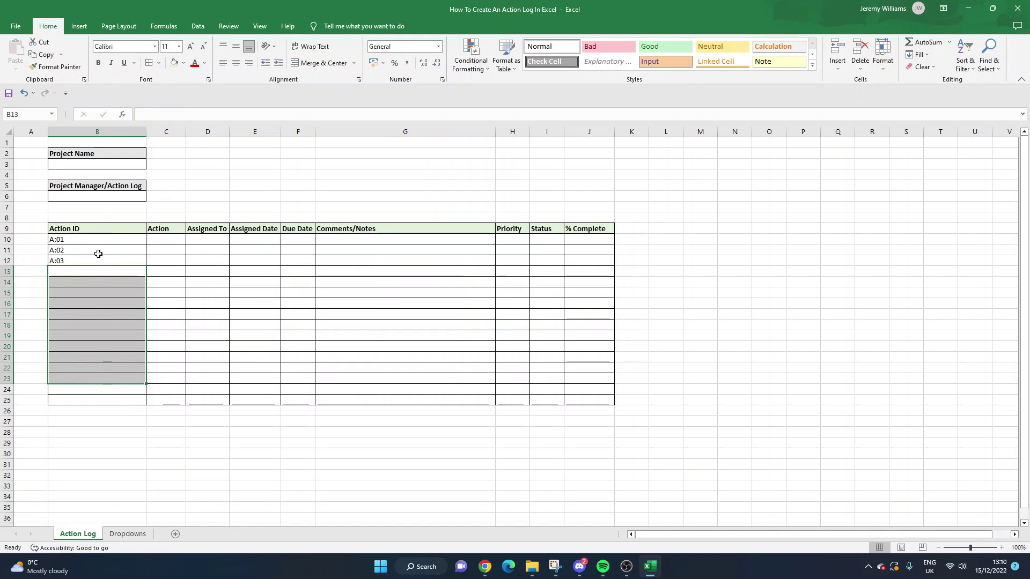
pyautogui.click(102, 271)
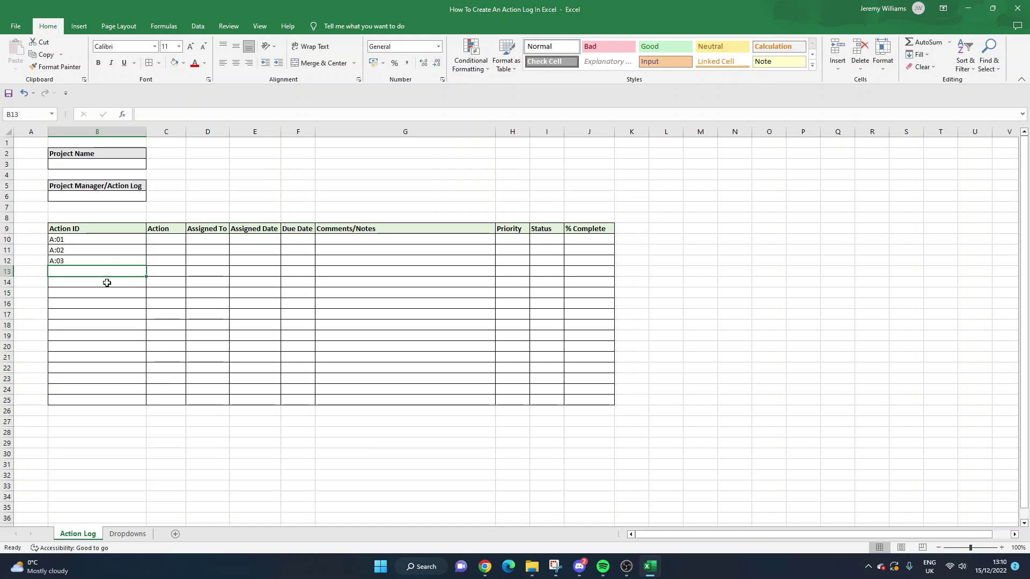
# Step: Delete the surplus table rows 18 to 25
pyautogui.click(7, 335)
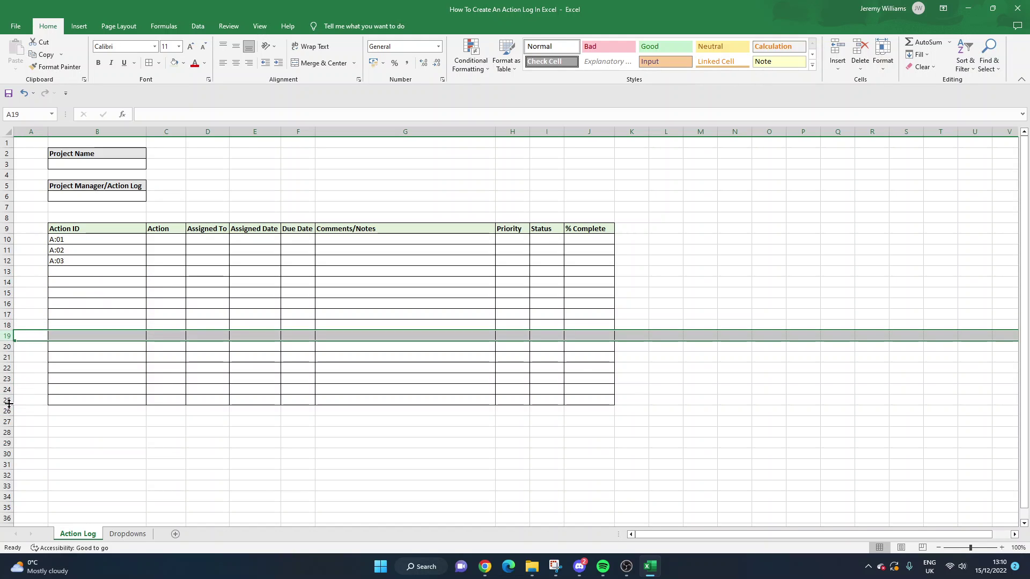
pyautogui.rightClick(9, 400)
pyautogui.click(48, 338)
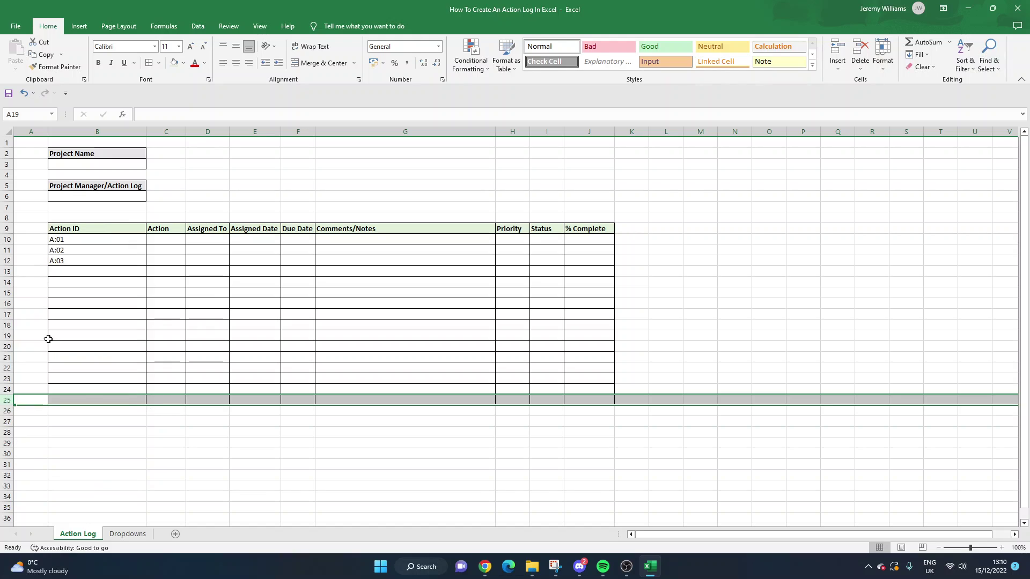
pyautogui.keyDown('shift'); pyautogui.click(7, 325); pyautogui.keyUp('shift')
pyautogui.rightClick(7, 325)
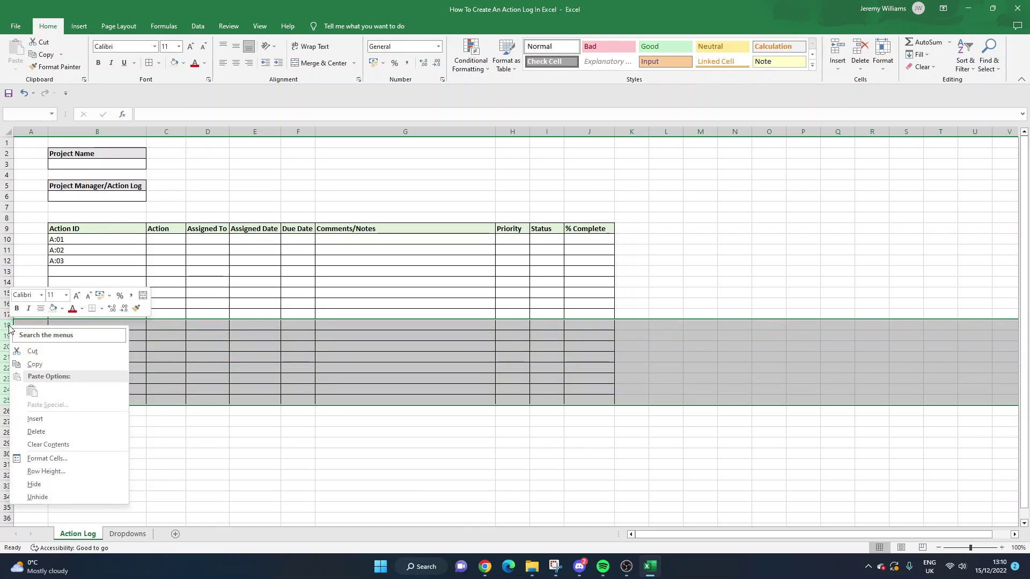
pyautogui.click(32, 419)
pyautogui.click(172, 301)
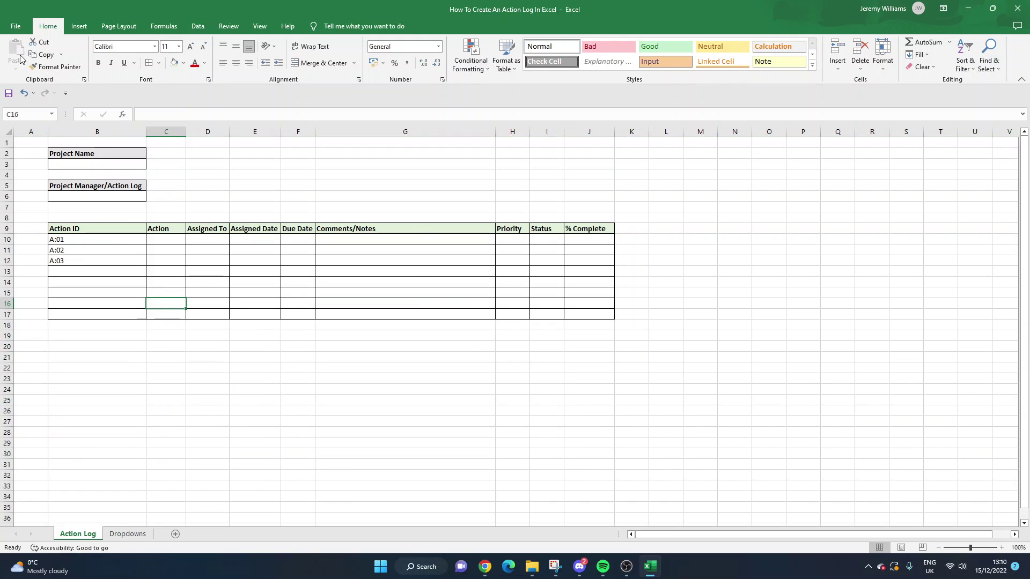
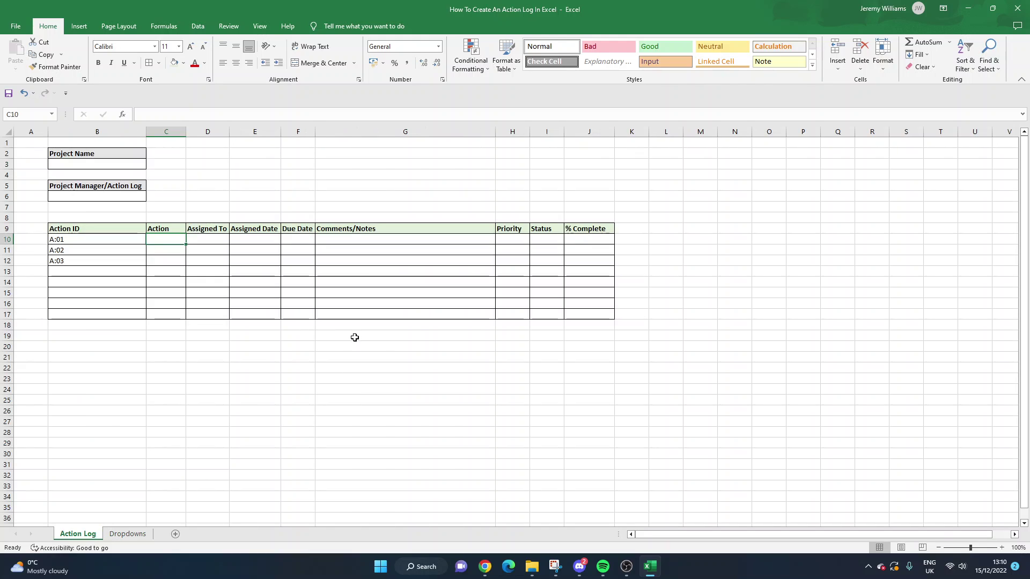
# Step: On the Dropdowns sheet, make the Priority and Status headings in B2:C2 bold with a light green fill
pyautogui.click(128, 533)
pyautogui.moveTo(72, 155); pyautogui.dragTo(96, 152)
pyautogui.hotkey('ctrl', 'b')
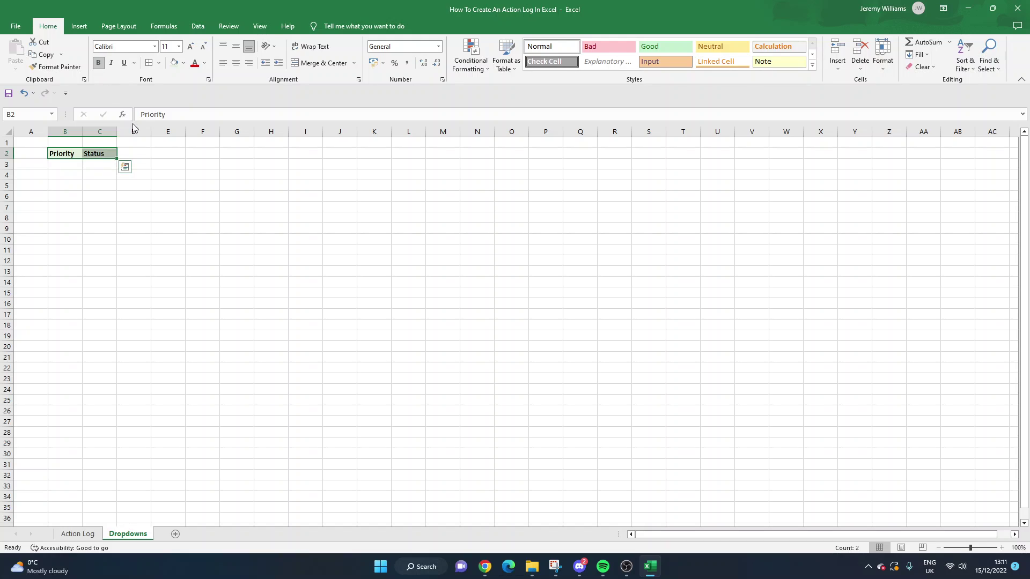
pyautogui.click(166, 195)
# Step: Enter the priority options Low, Medium and High in cells B3:B5
pyautogui.click(69, 161)
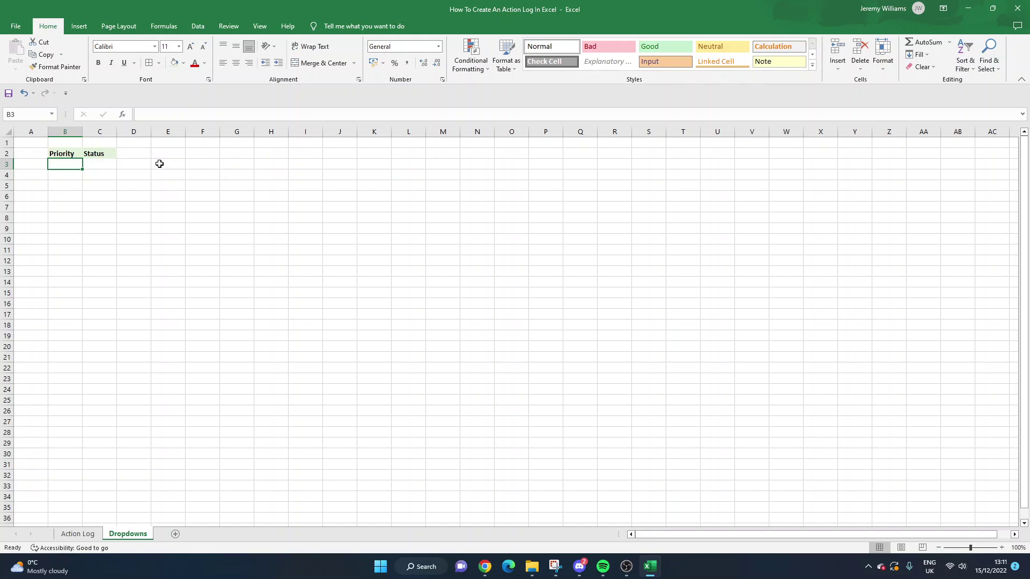
pyautogui.write('Low')
pyautogui.press('Return')
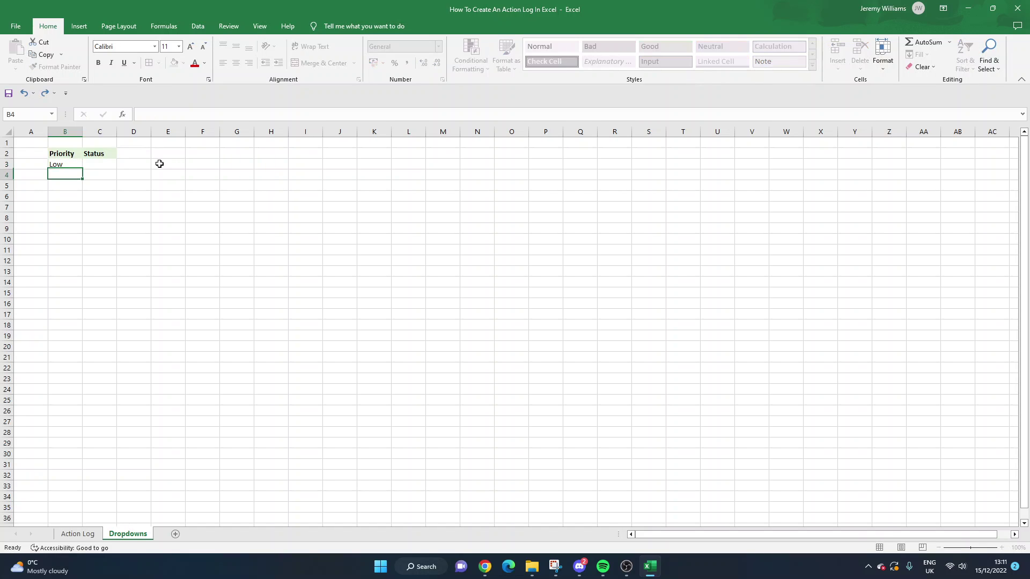
pyautogui.write('Medium')
pyautogui.press('Return')
pyautogui.write('High')
pyautogui.press('Return')
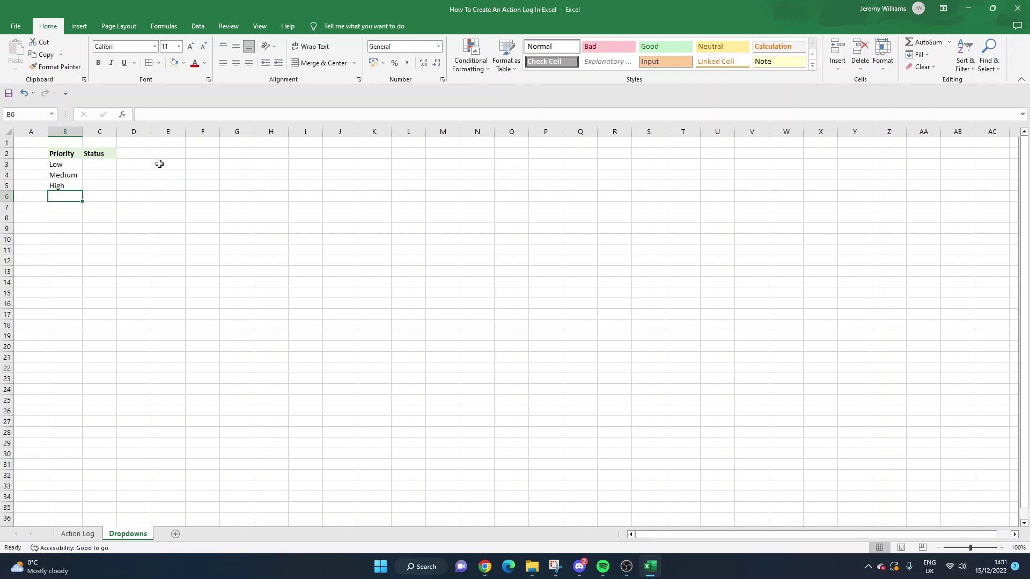
# Step: Apply all borders to the Priority list in B2:B5
pyautogui.moveTo(72, 166); pyautogui.dragTo(71, 197)
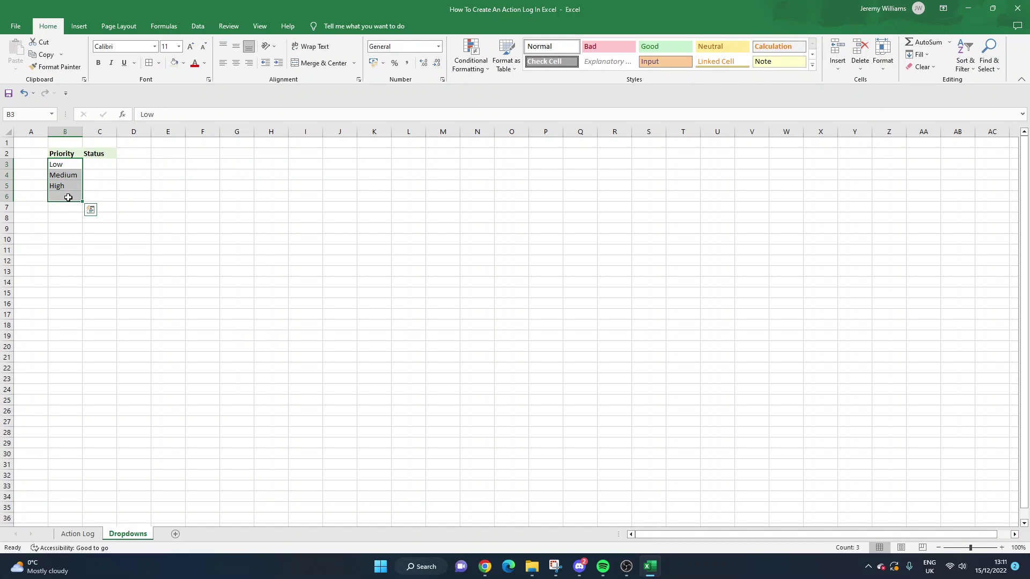
pyautogui.click(72, 187)
pyautogui.moveTo(67, 152); pyautogui.dragTo(76, 184)
pyautogui.click(98, 164)
pyautogui.click(107, 165)
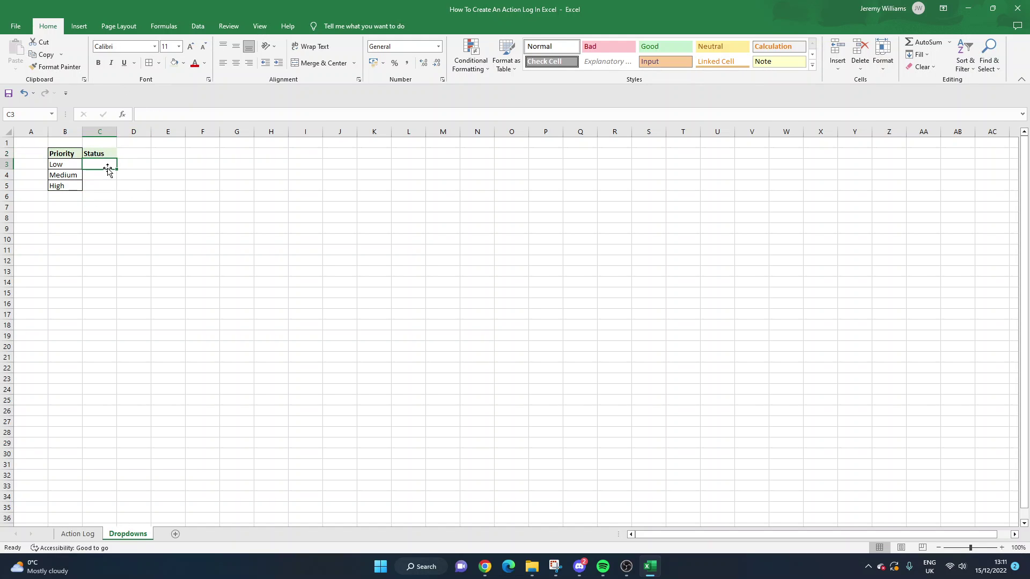
# Step: Enter the status option "Not Started" in C3 and widen column C to fit it
pyautogui.click(107, 156)
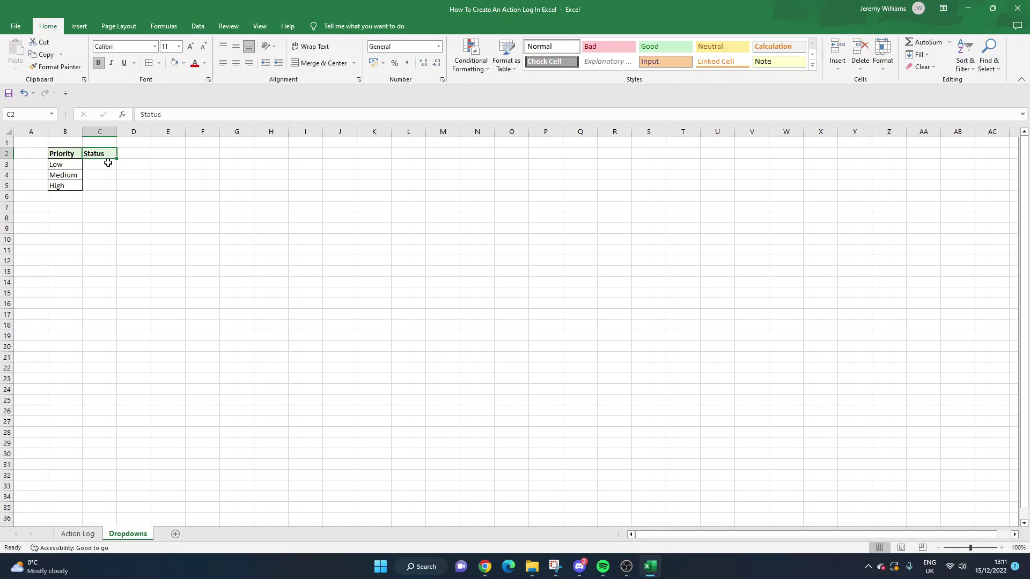
pyautogui.click(108, 165)
pyautogui.write('No')
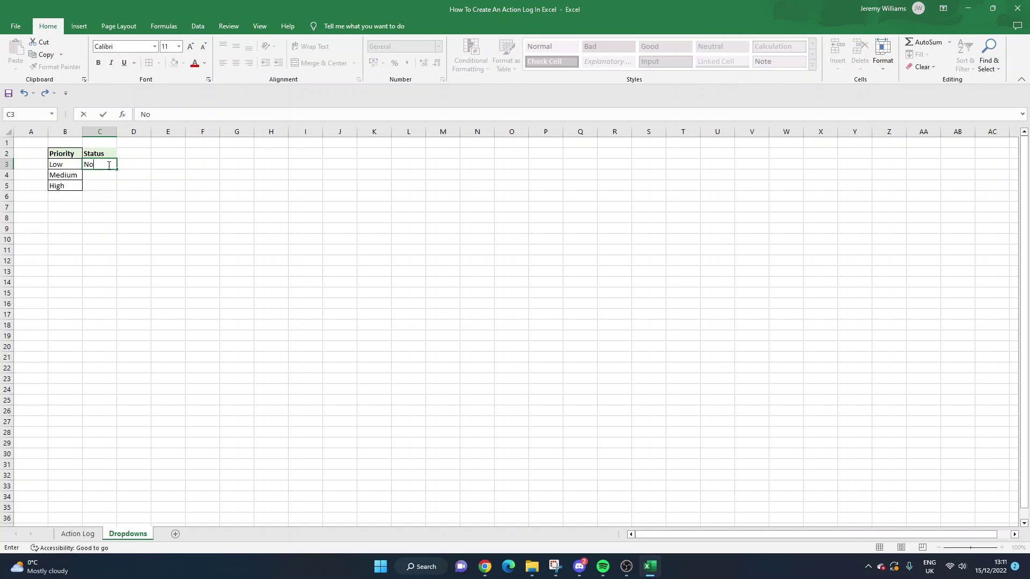
pyautogui.write('t Started')
pyautogui.press('Return')
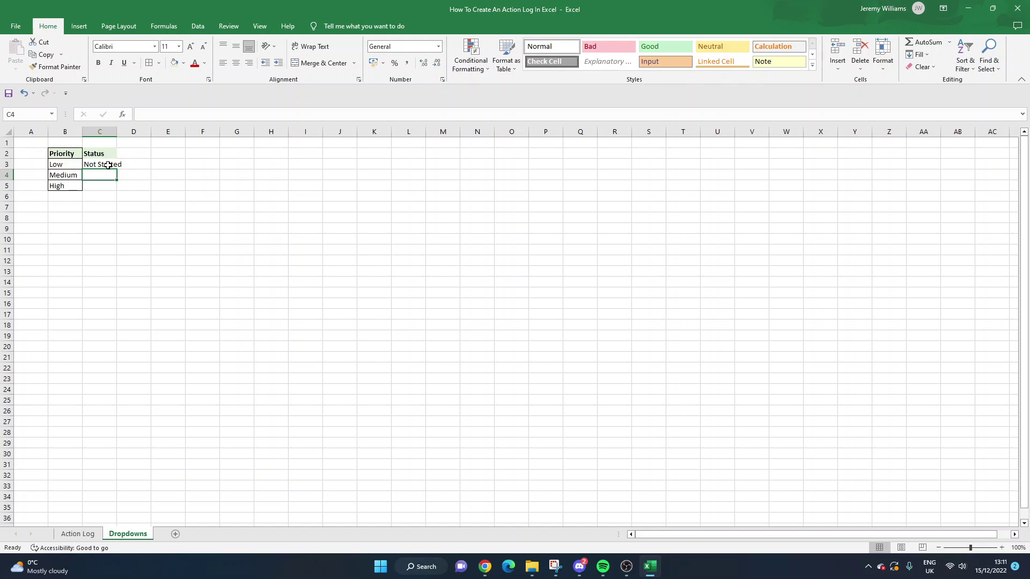
pyautogui.doubleClick(117, 129)
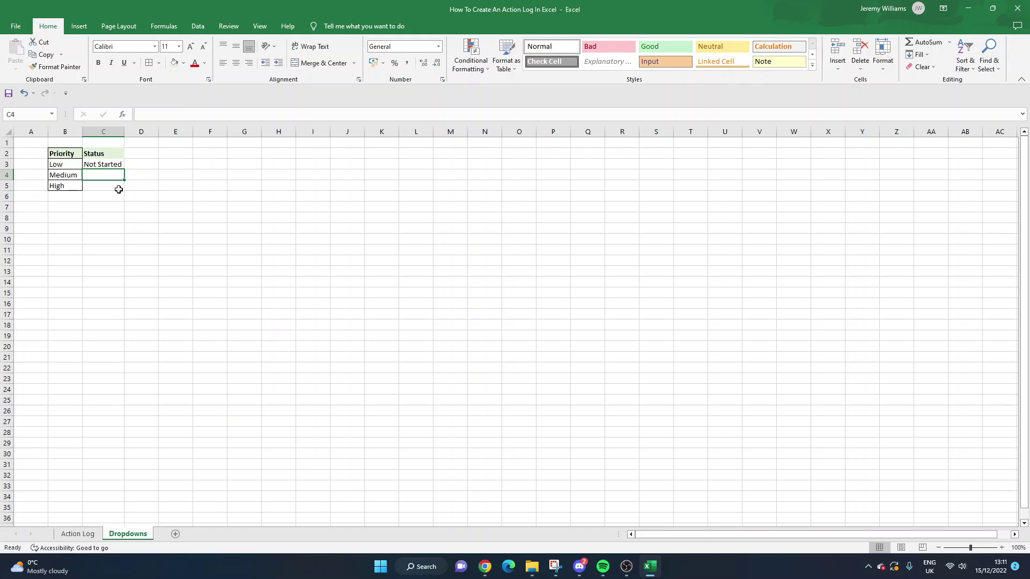
# Step: Enter the status options In Progress, On Hold, Complete and Cancelled in cells C4:C7
pyautogui.write('In Progr')
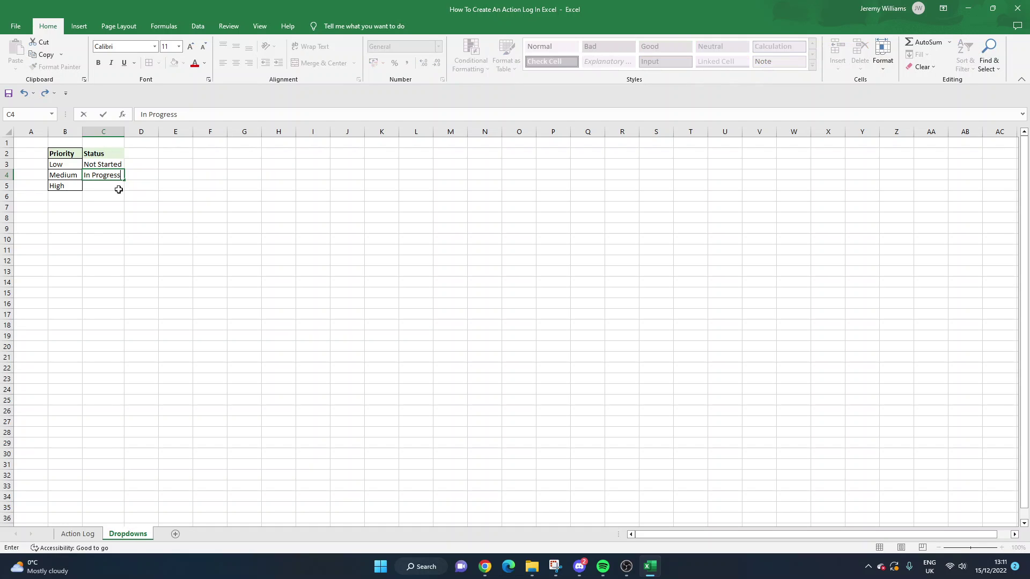
pyautogui.write('ess')
pyautogui.press('Return')
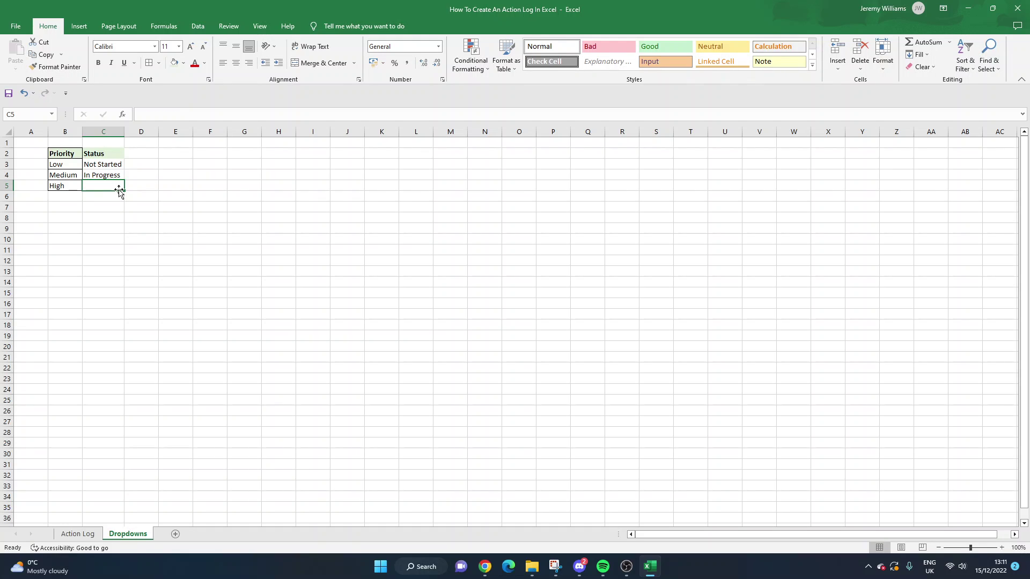
pyautogui.write('On Hold')
pyautogui.press('Return')
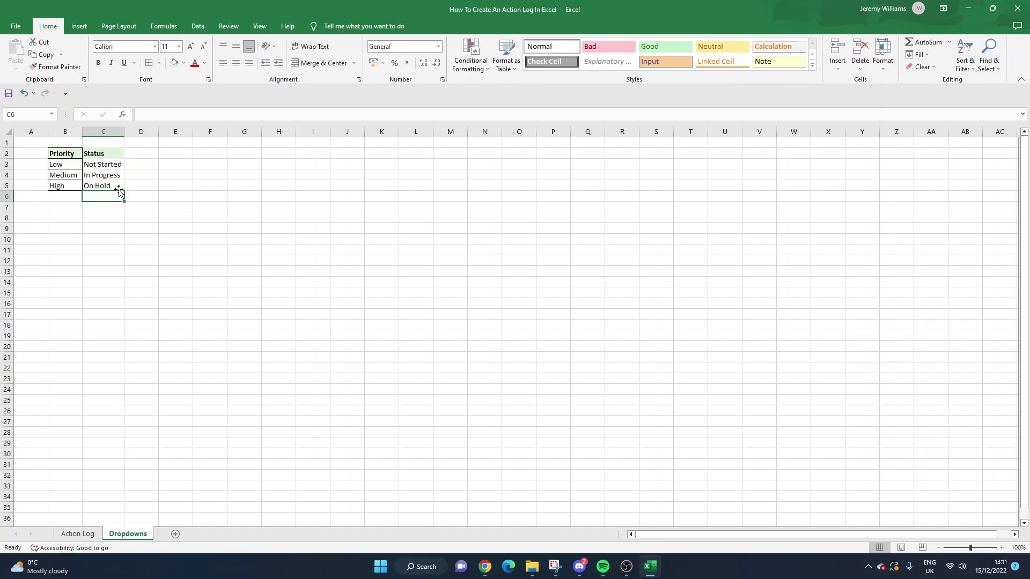
pyautogui.write('Complete')
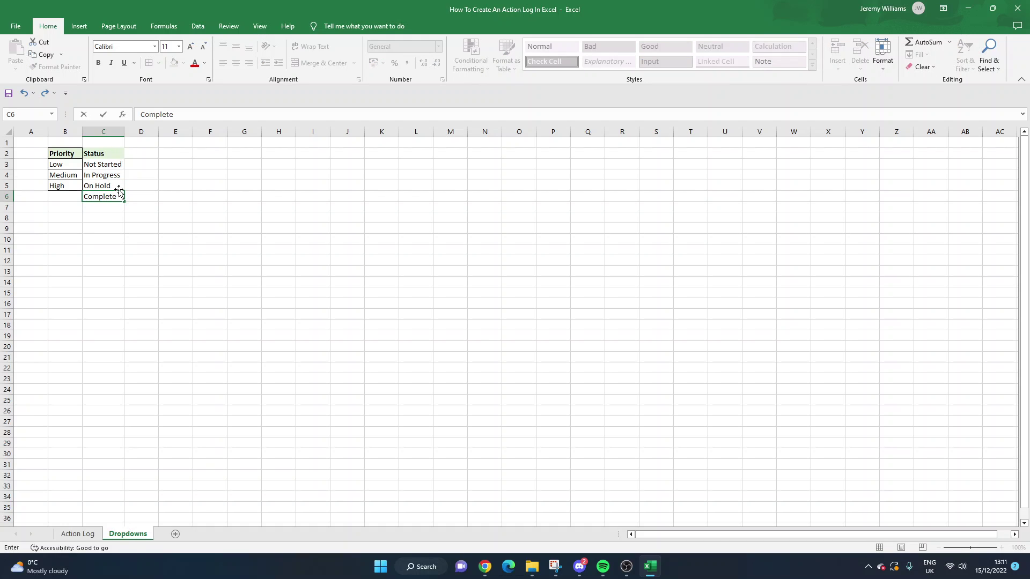
pyautogui.press('Return')
pyautogui.write('Cancelled')
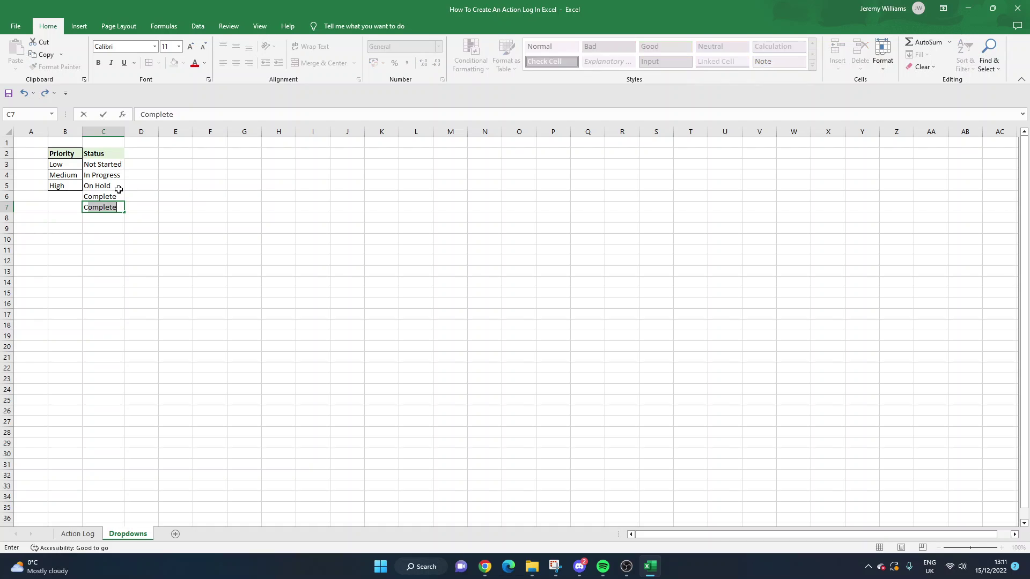
pyautogui.press('Return')
# Step: Widen column C further and apply all borders to the Status list in C2:C7
pyautogui.moveTo(123, 131); pyautogui.dragTo(146, 133)
pyautogui.click(114, 154)
pyautogui.moveTo(114, 180); pyautogui.dragTo(115, 207)
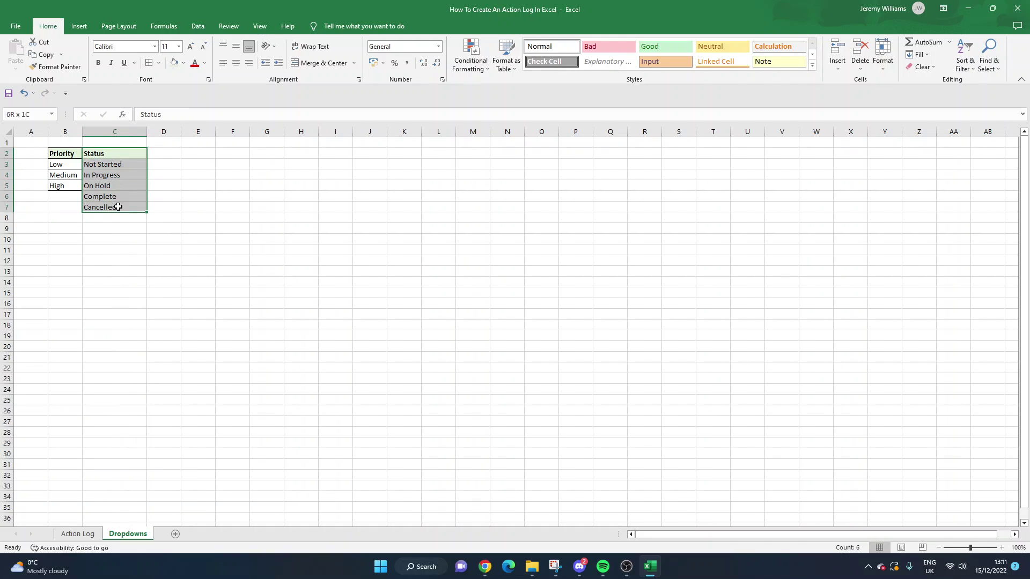
pyautogui.click(150, 62)
pyautogui.click(187, 205)
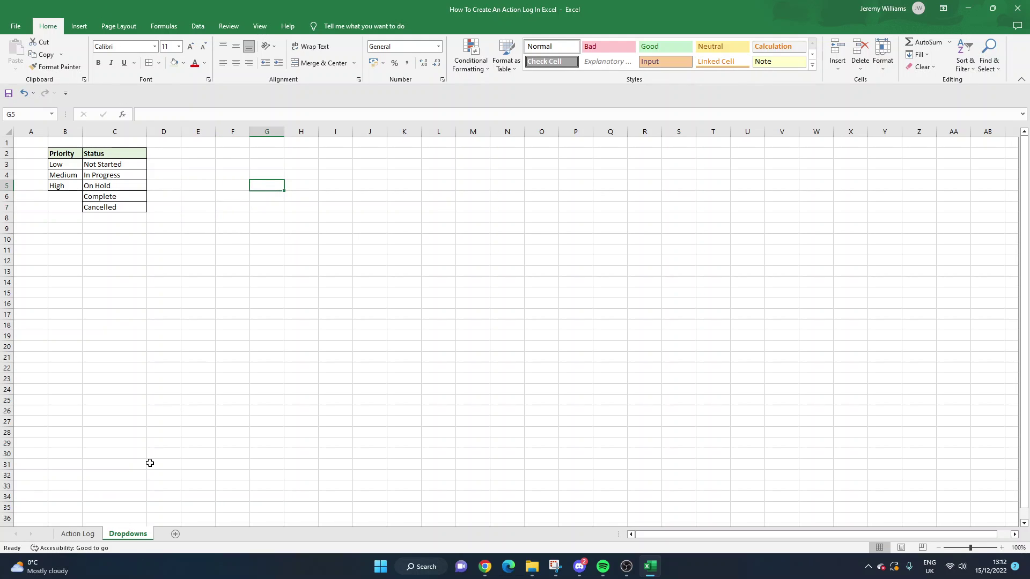
# Step: Switch to the Action Log sheet and select the Priority cells from H10 down to H50
pyautogui.click(95, 535)
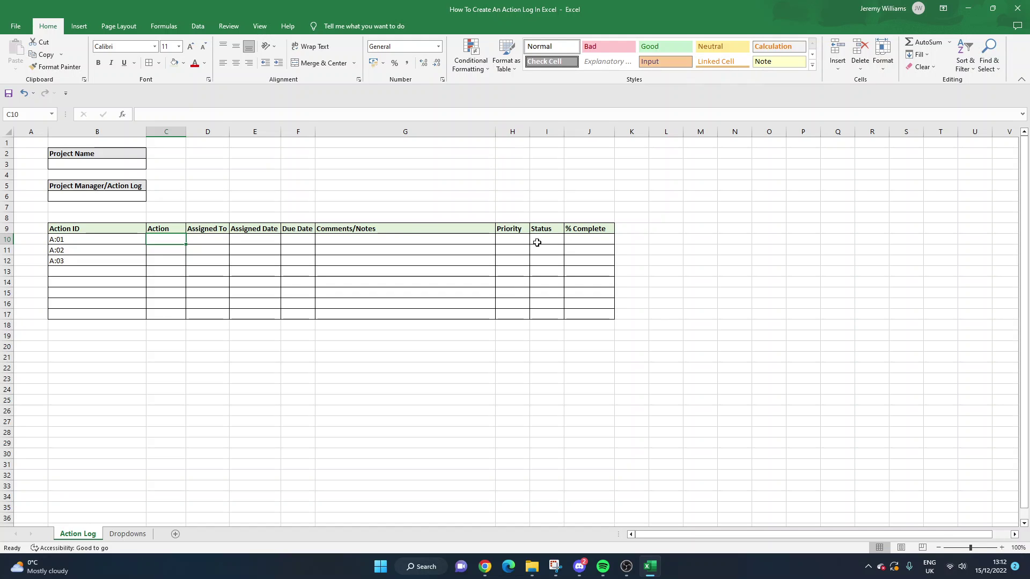
pyautogui.moveTo(515, 241); pyautogui.dragTo(505, 470)
pyautogui.scroll(-3, 507, 464)
pyautogui.scroll(-2, 509, 456)
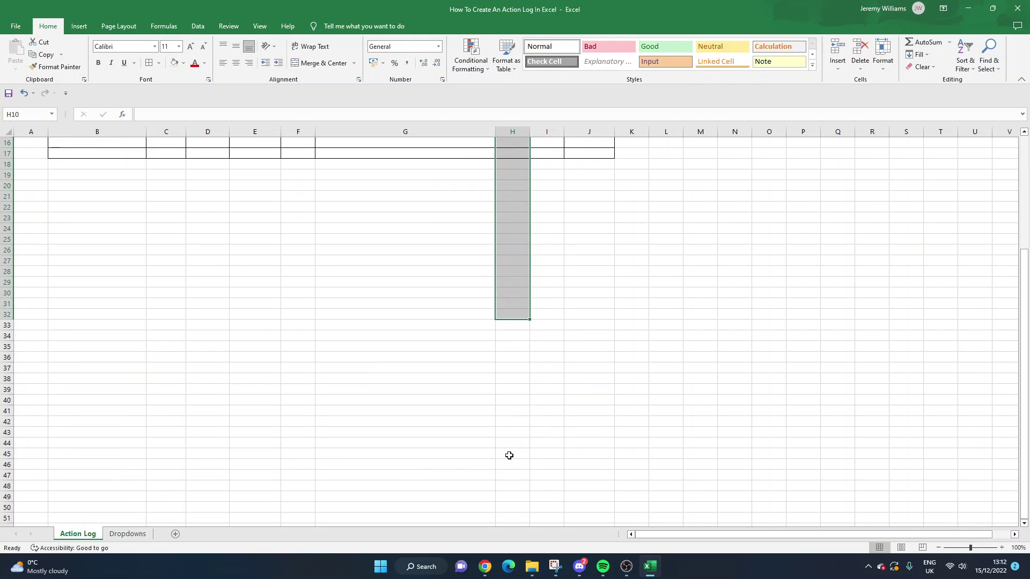
pyautogui.keyDown('shift'); pyautogui.click(513, 504); pyautogui.keyUp('shift')
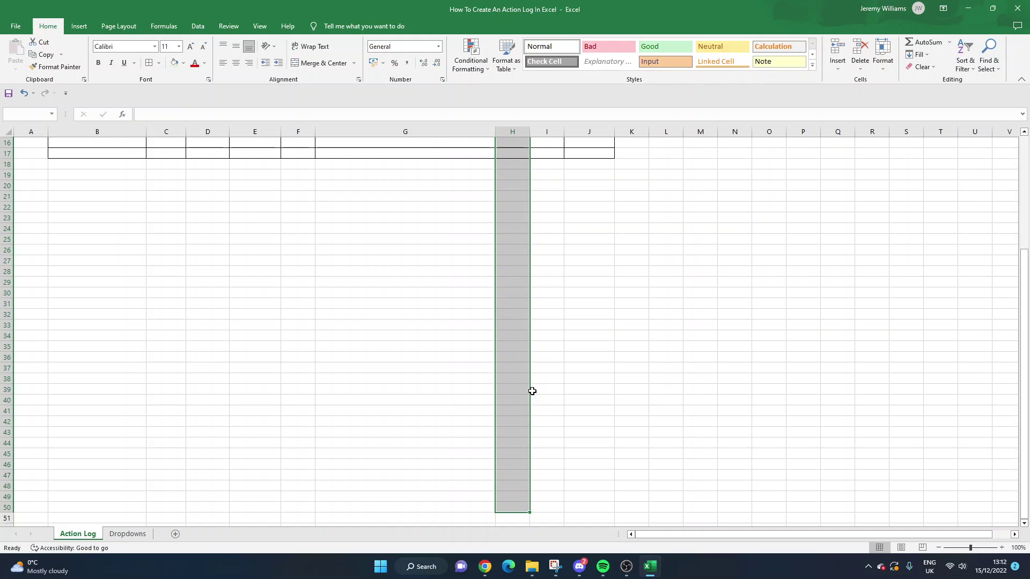
pyautogui.scroll(5, 532, 390)
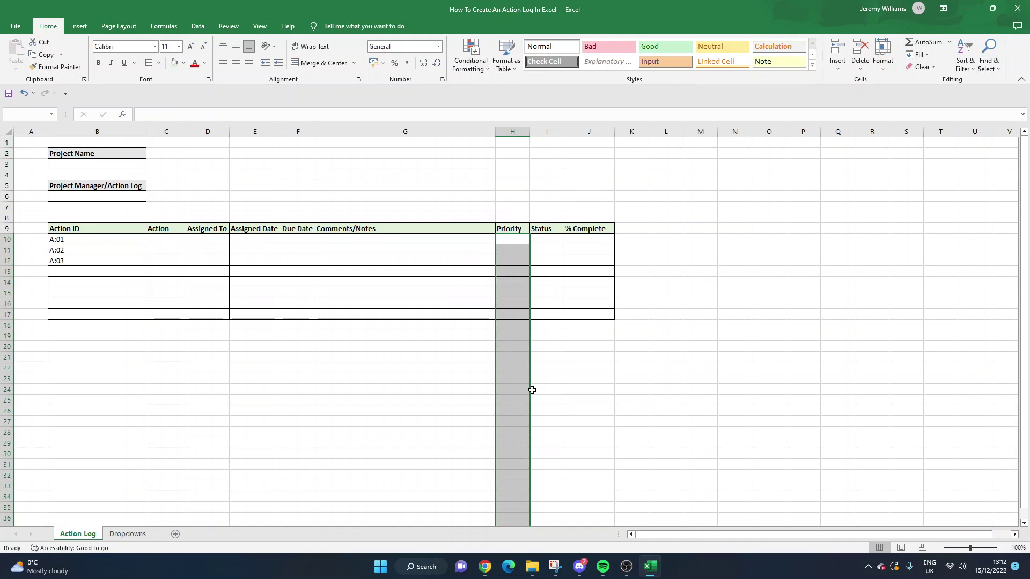
pyautogui.scroll(-3, 498, 363)
pyautogui.scroll(3, 491, 377)
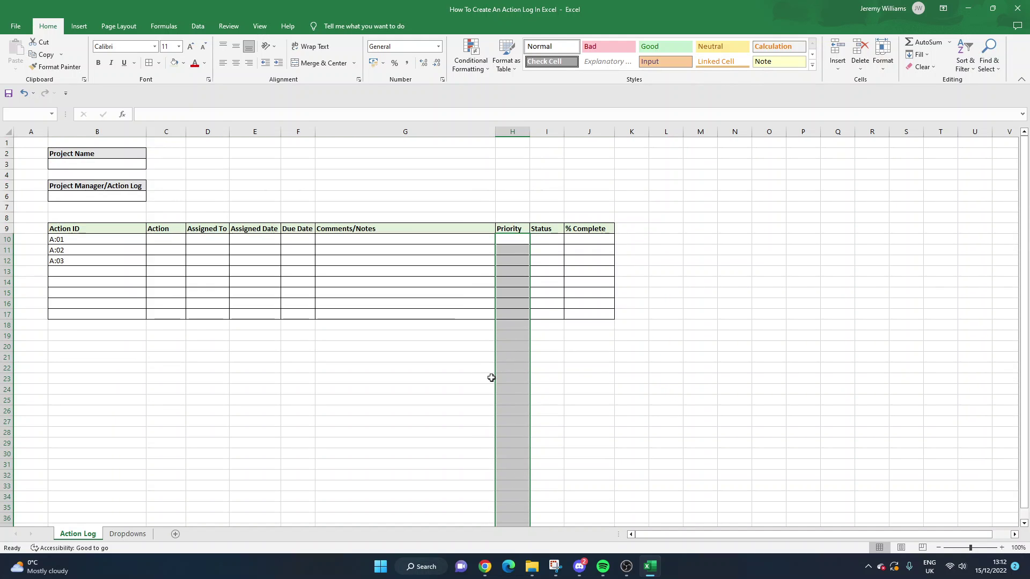
# Step: Apply List data validation to the whole Priority column H, with the source =Dropdowns!$B$3:$B$5
pyautogui.click(509, 131)
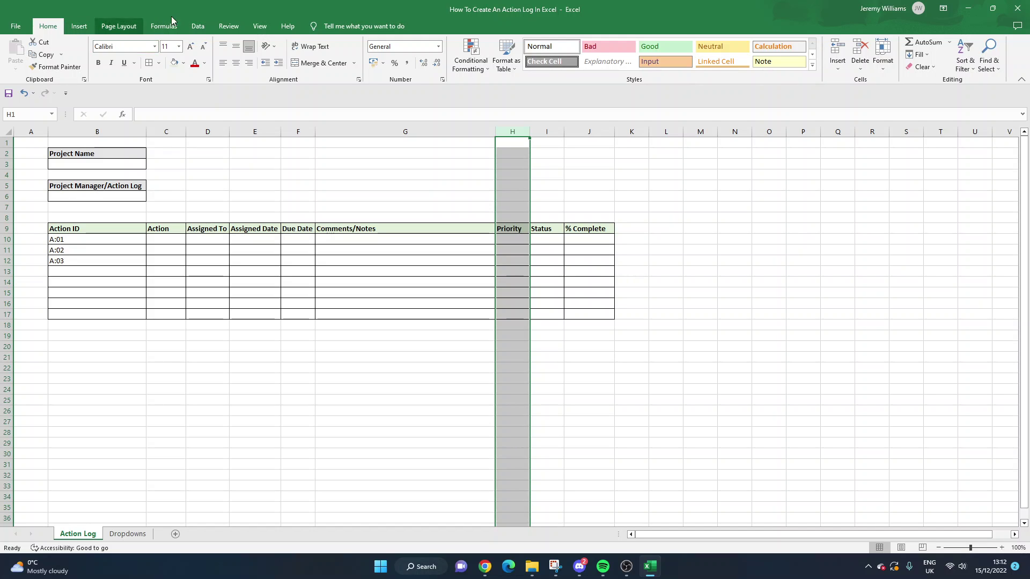
pyautogui.click(194, 26)
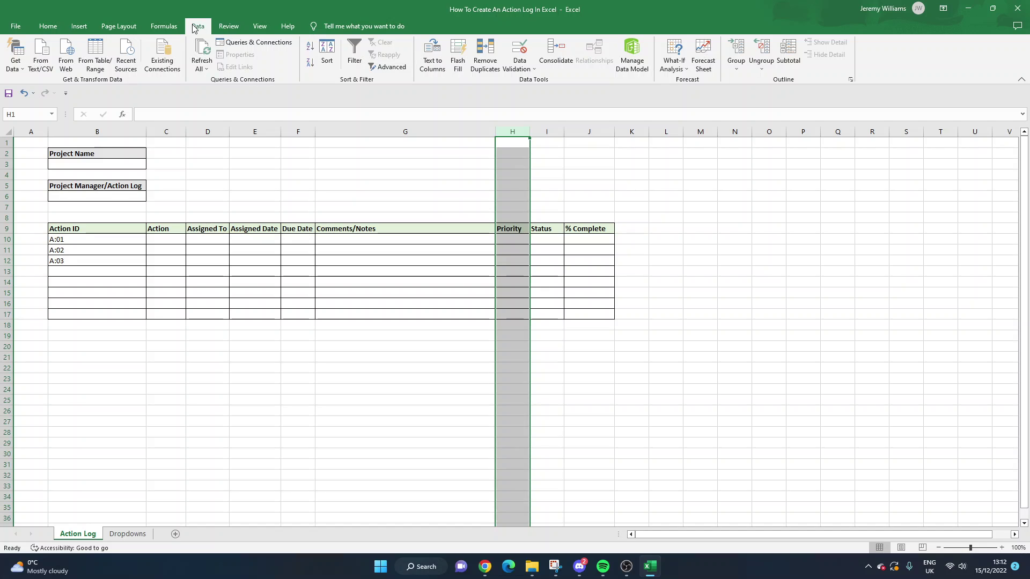
pyautogui.click(534, 70)
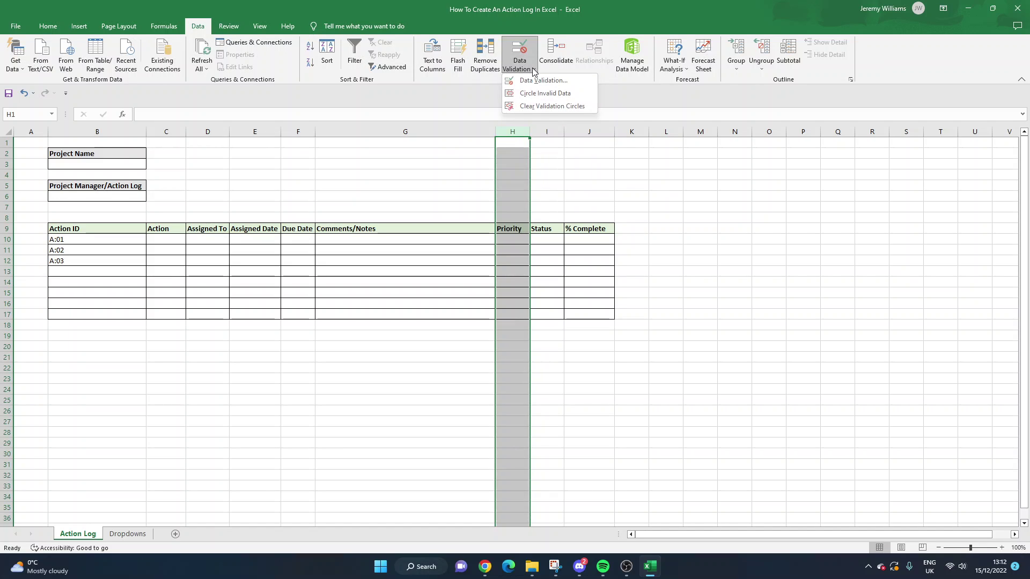
pyautogui.click(542, 81)
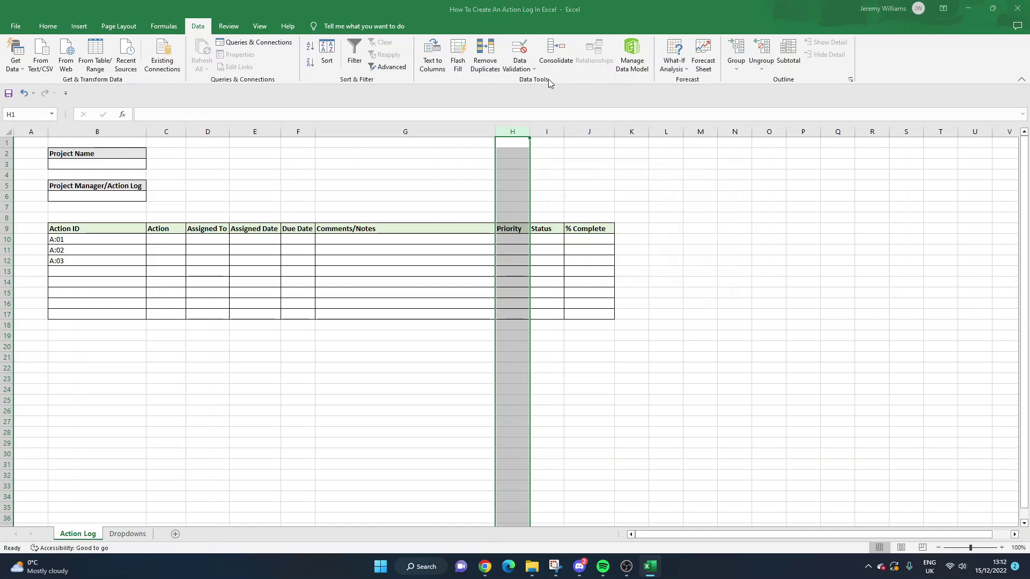
pyautogui.click(573, 212)
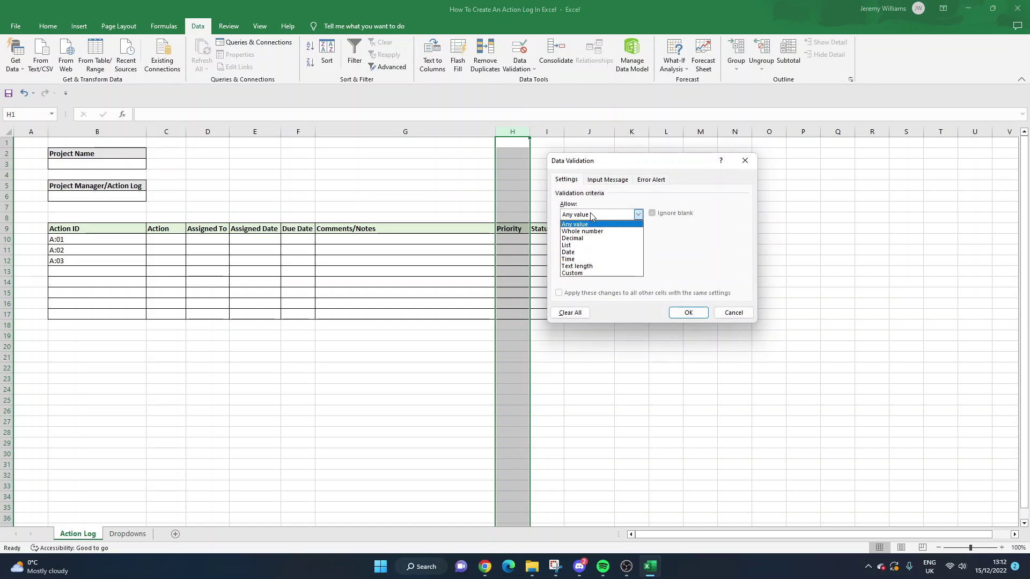
pyautogui.click(577, 242)
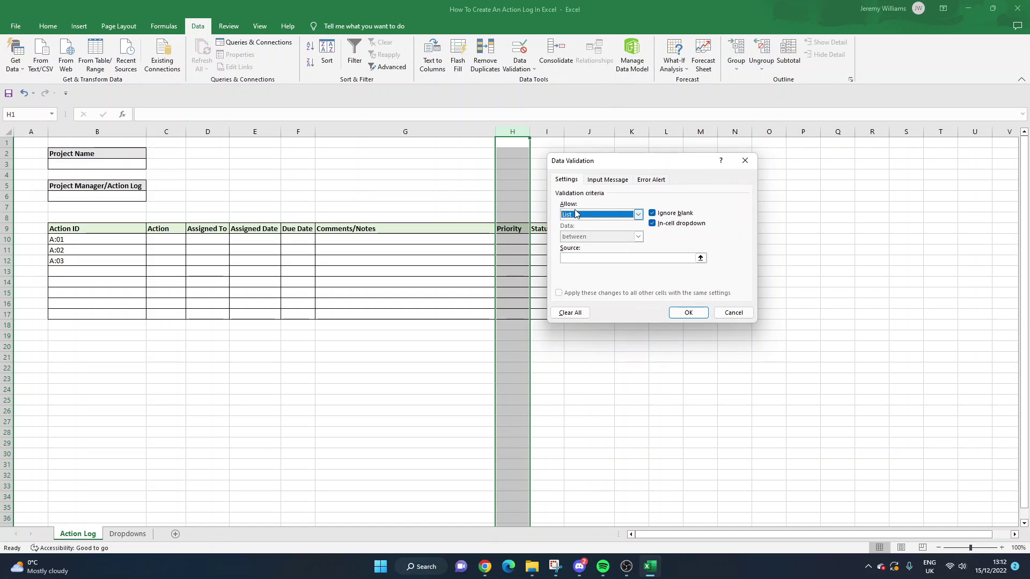
pyautogui.click(577, 258)
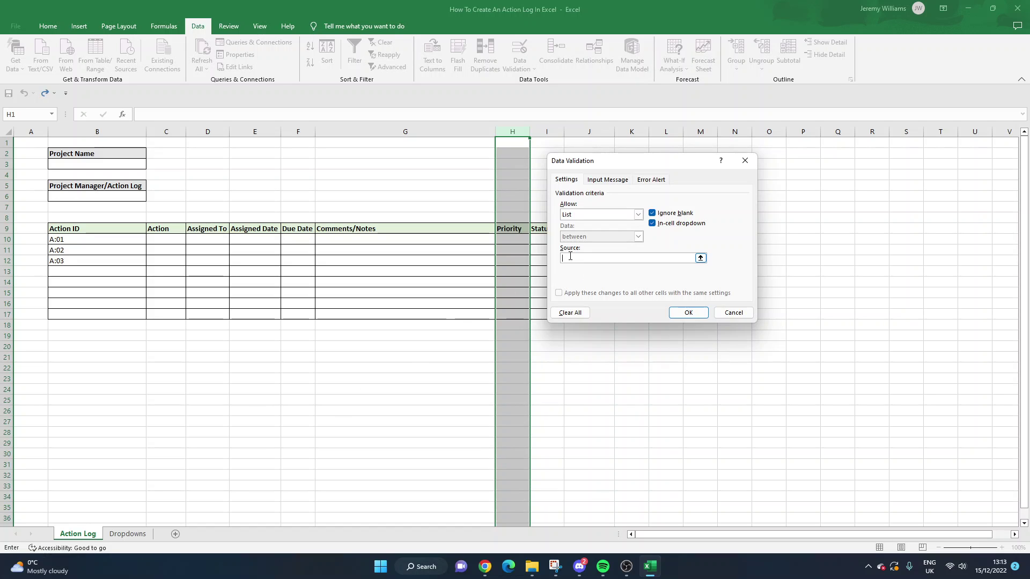
pyautogui.click(127, 534)
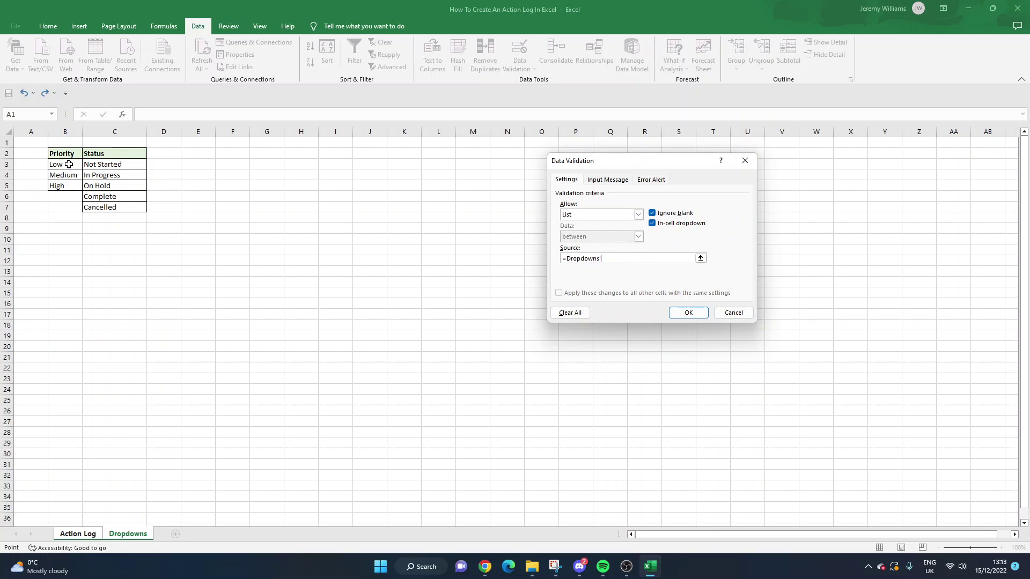
pyautogui.moveTo(69, 164); pyautogui.dragTo(65, 187)
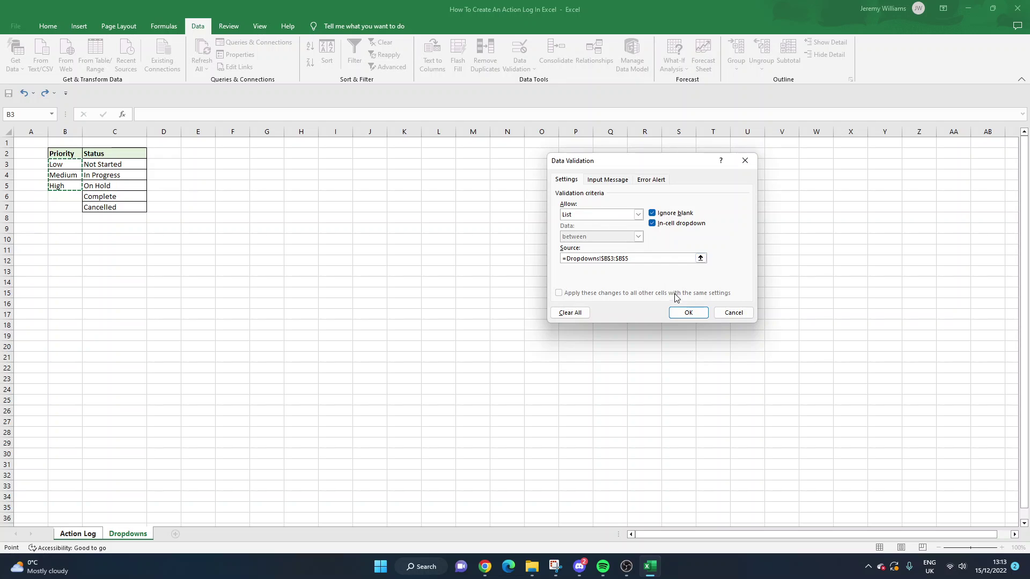
pyautogui.click(687, 310)
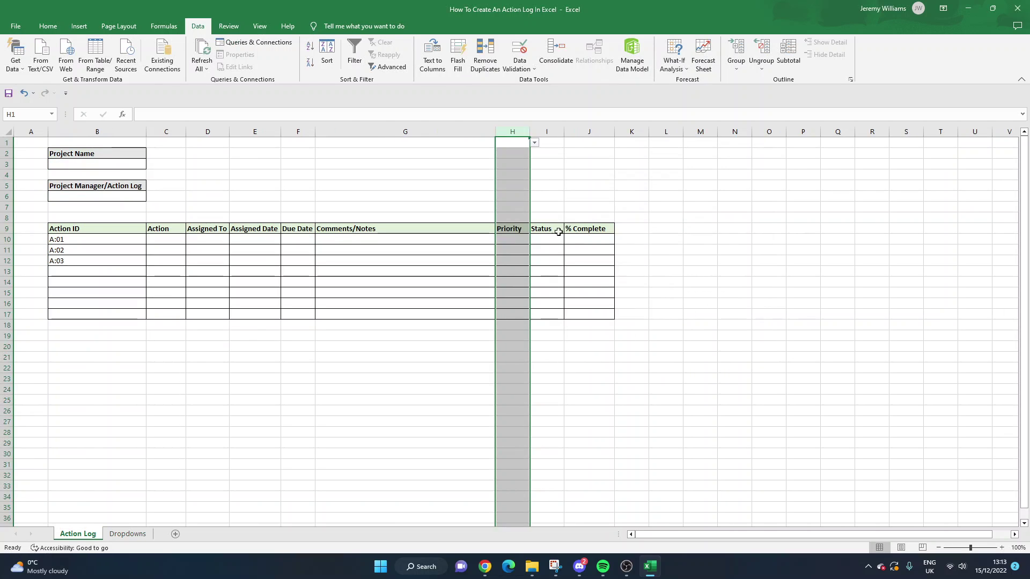
# Step: Examine column H from row 1 through the header to below the table to see which cells carry the Priority dropdown
pyautogui.click(522, 142)
pyautogui.press('Down')
pyautogui.press('Down')
pyautogui.press('Down')
pyautogui.press('Down')
pyautogui.click(516, 230)
pyautogui.moveTo(517, 239); pyautogui.dragTo(507, 359)
pyautogui.click(523, 443)
pyautogui.scroll(-3, 525, 454)
pyautogui.scroll(3, 524, 448)
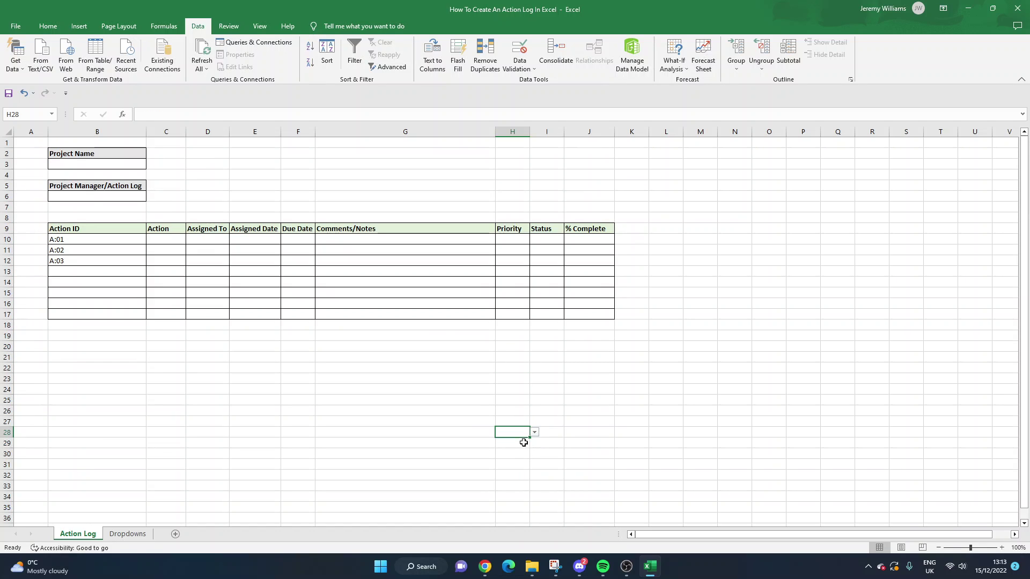
# Step: Check the Priority dropdowns in H10 and H11, and inspect column H above and far below the table
pyautogui.click(516, 240)
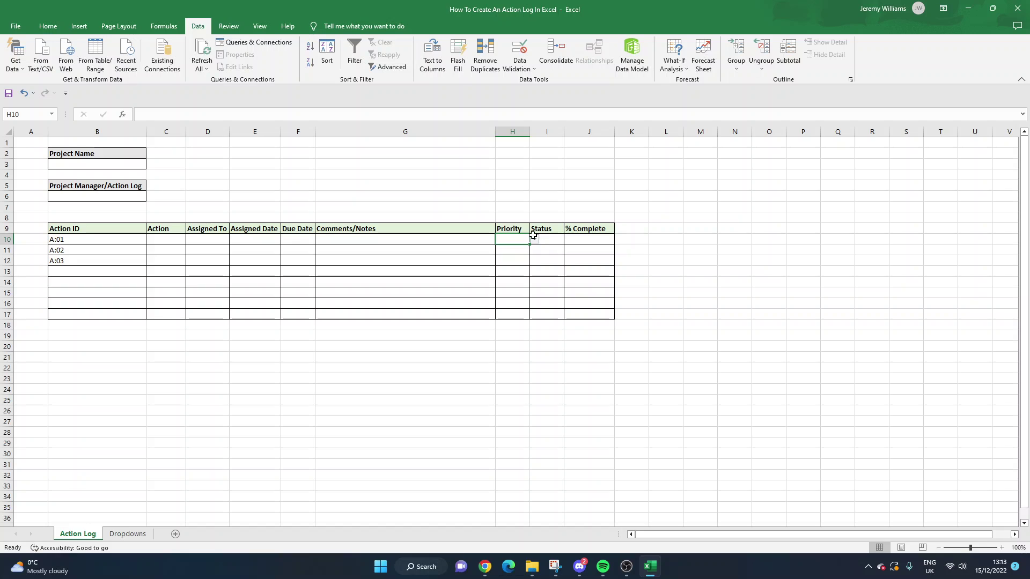
pyautogui.click(534, 240)
pyautogui.click(537, 241)
pyautogui.click(524, 249)
pyautogui.click(535, 250)
pyautogui.click(513, 248)
pyautogui.click(512, 186)
pyautogui.moveTo(513, 229); pyautogui.dragTo(517, 140)
pyautogui.scroll(-19, 517, 413)
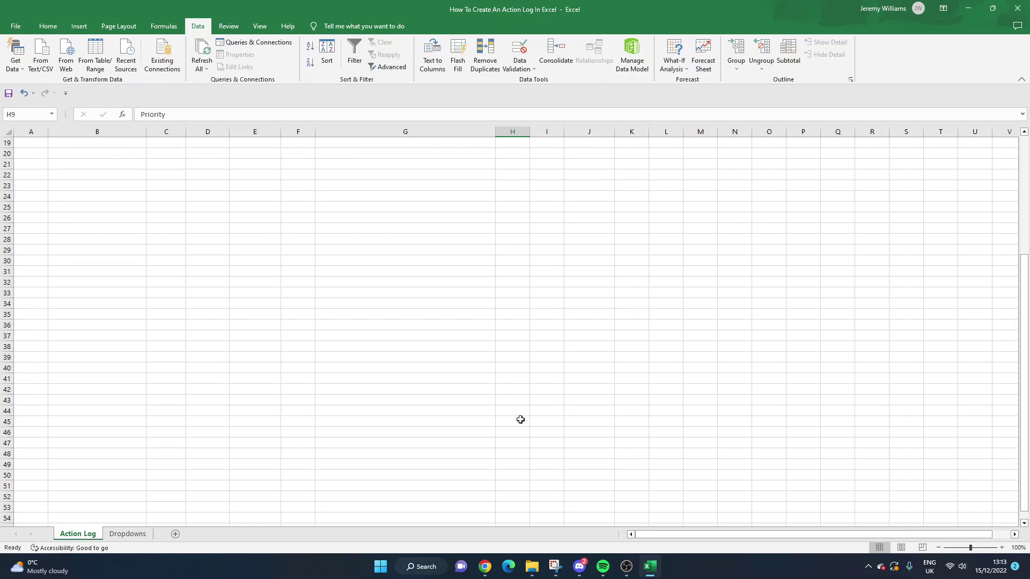
pyautogui.scroll(19, 514, 481)
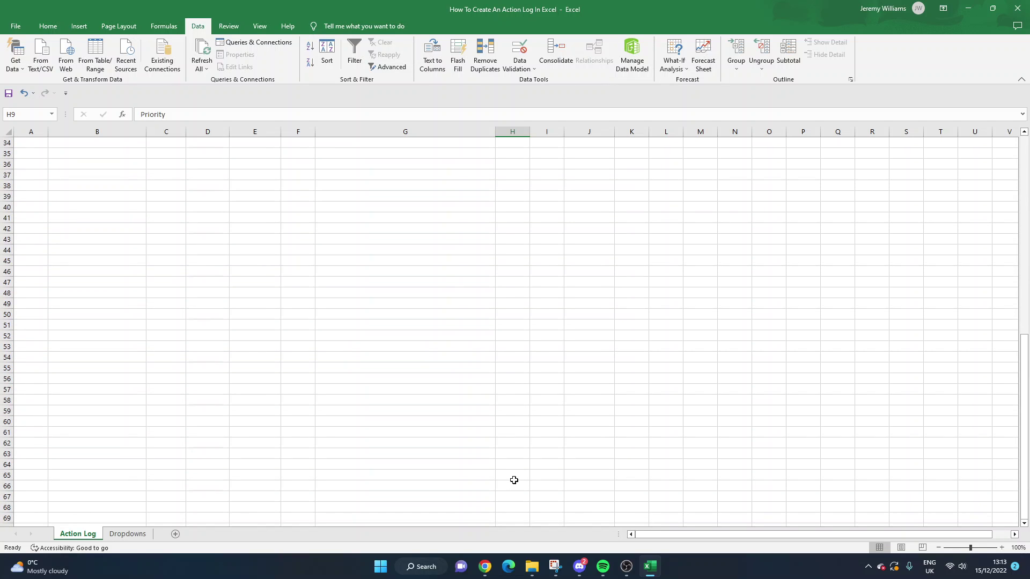
pyautogui.click(553, 311)
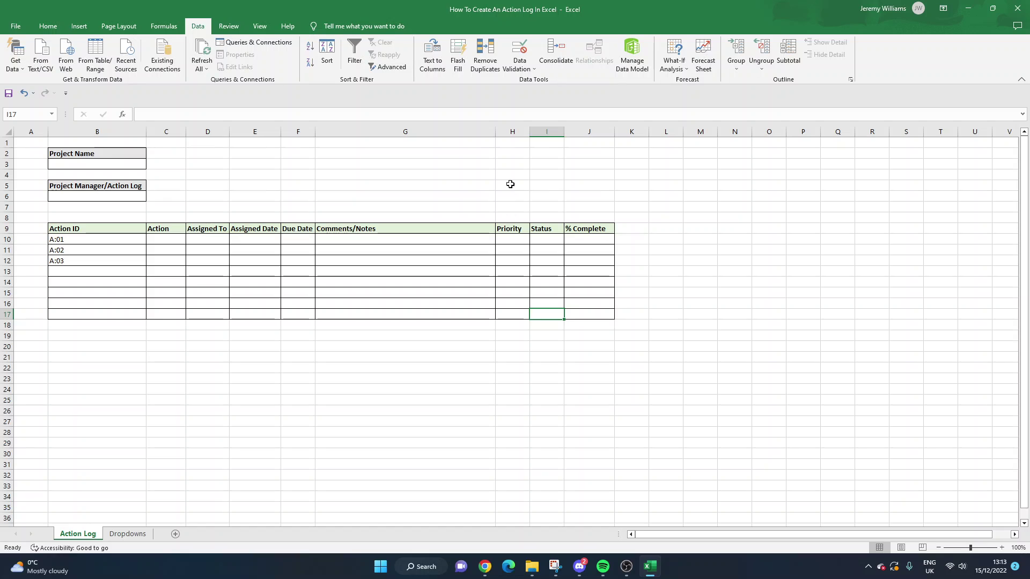
# Step: Remove the dropdown from cells H1:H9 by setting their data validation to allow Any value
pyautogui.moveTo(510, 143); pyautogui.dragTo(522, 228)
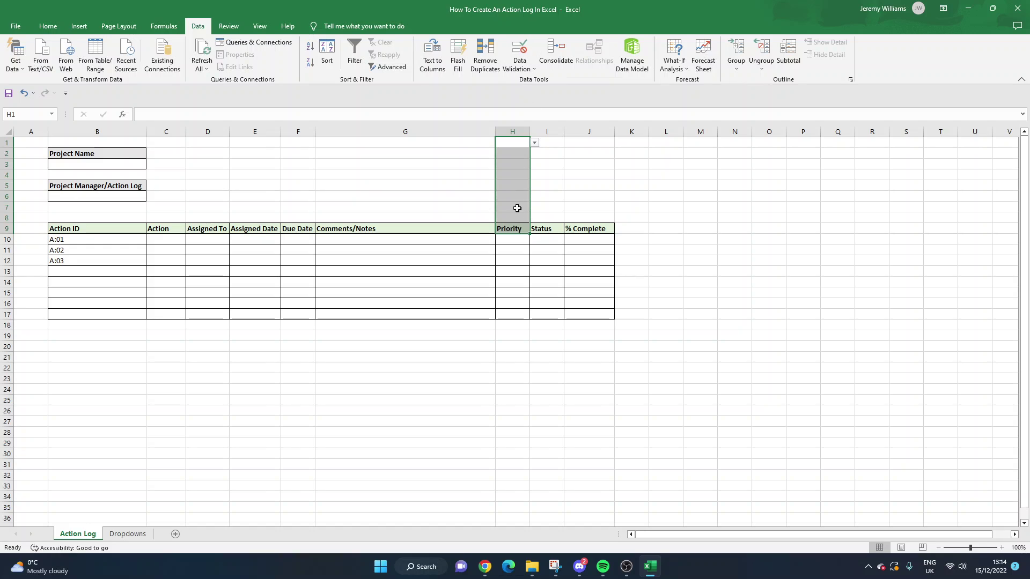
pyautogui.click(527, 72)
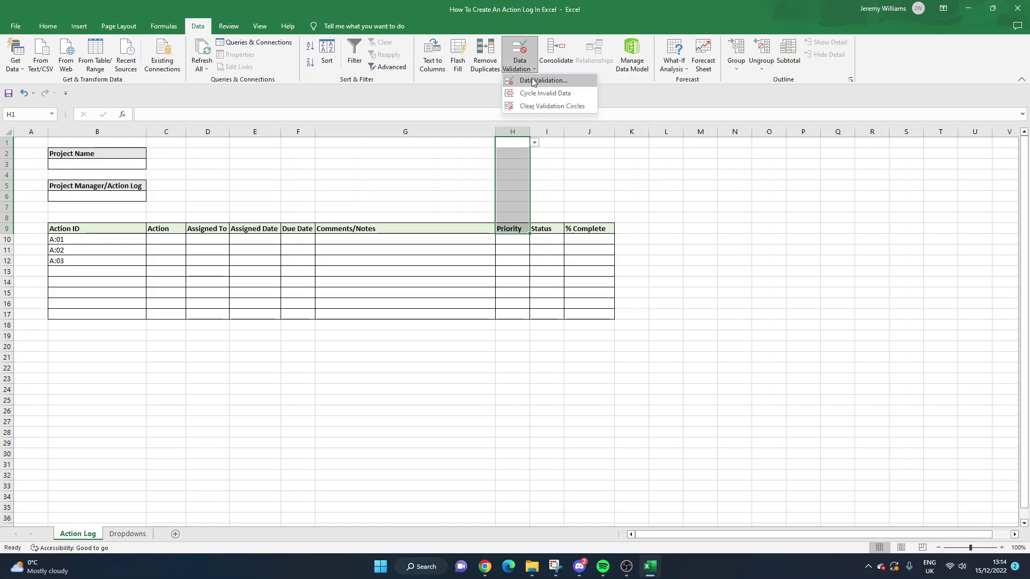
pyautogui.click(530, 79)
pyautogui.click(641, 216)
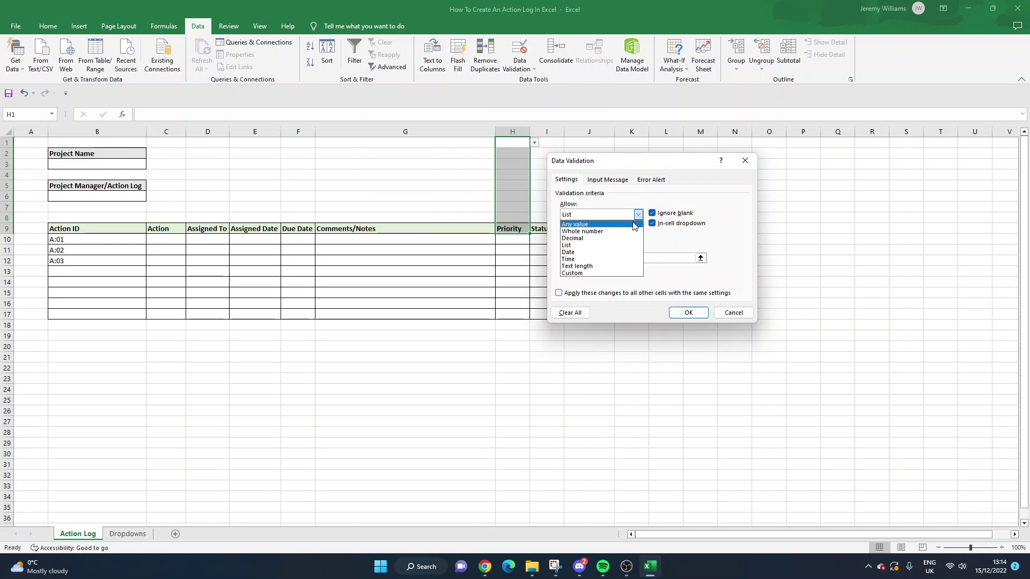
pyautogui.click(577, 224)
pyautogui.click(688, 313)
# Step: Check cells in column H above, inside and below the table for the presence of the Priority dropdown
pyautogui.click(545, 201)
pyautogui.click(510, 239)
pyautogui.click(515, 338)
pyautogui.click(514, 432)
pyautogui.click(523, 379)
pyautogui.click(512, 226)
pyautogui.click(515, 218)
pyautogui.click(515, 197)
pyautogui.click(510, 227)
pyautogui.click(511, 336)
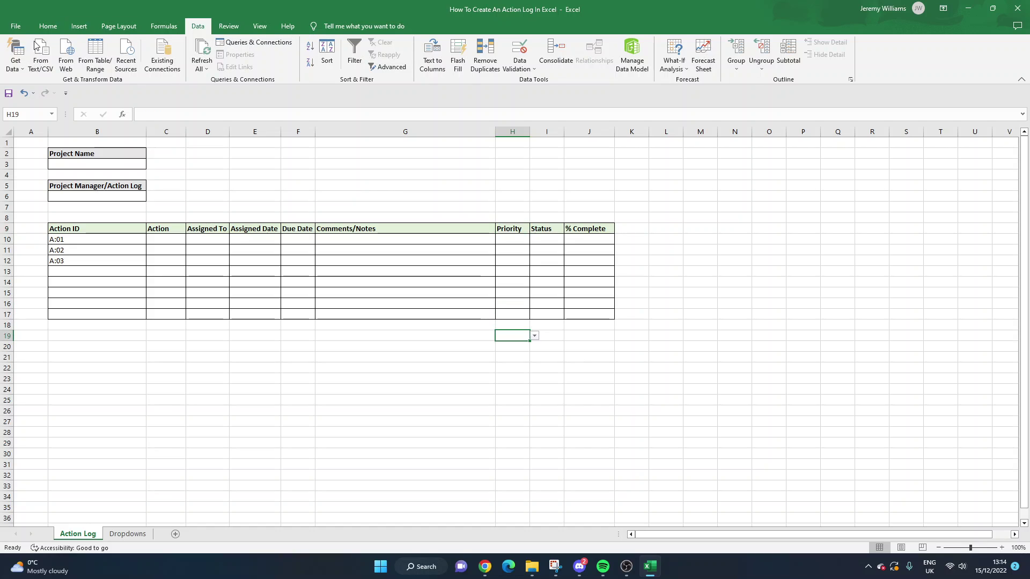
pyautogui.click(48, 26)
pyautogui.click(526, 160)
pyautogui.click(528, 153)
pyautogui.click(528, 143)
# Step: Apply List data validation to the whole Status column I, with the source =Dropdowns!$C$3:$C$7
pyautogui.click(547, 239)
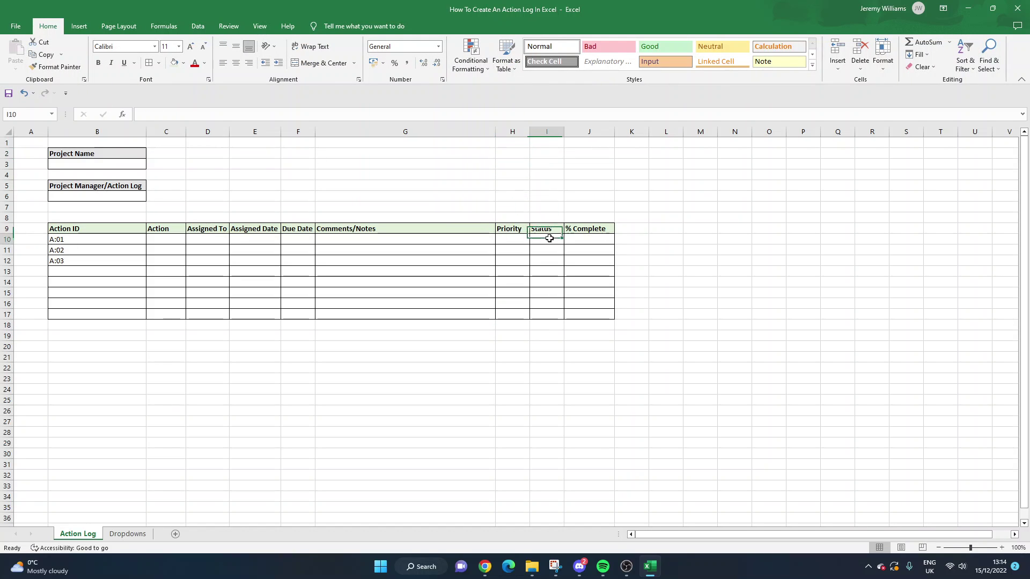
pyautogui.click(552, 129)
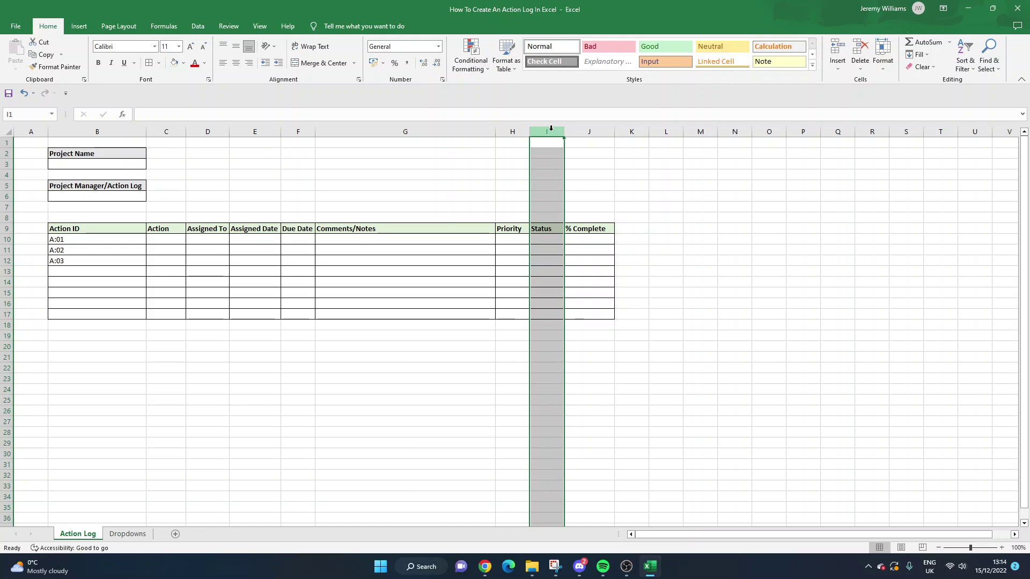
pyautogui.click(196, 27)
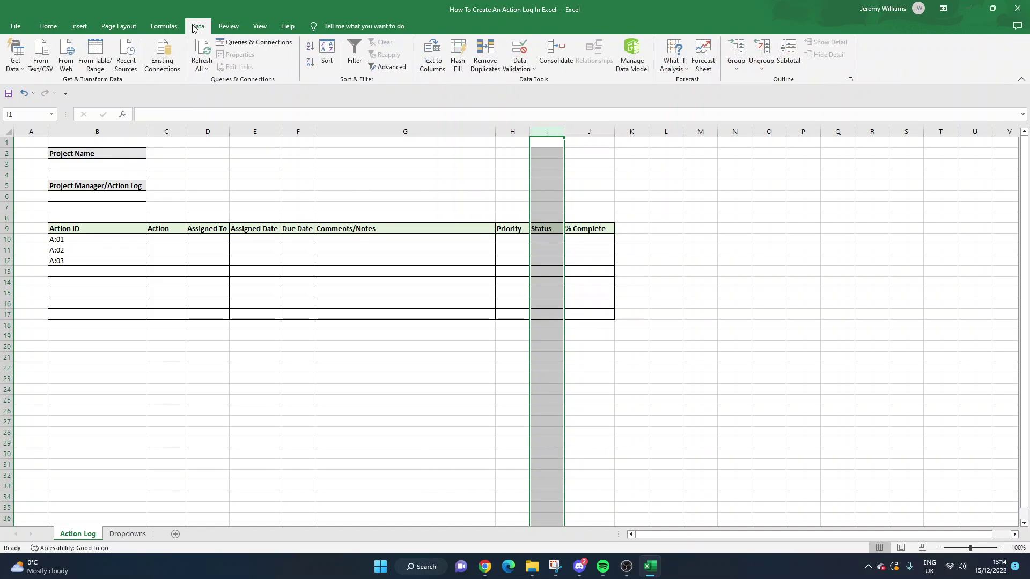
pyautogui.click(536, 67)
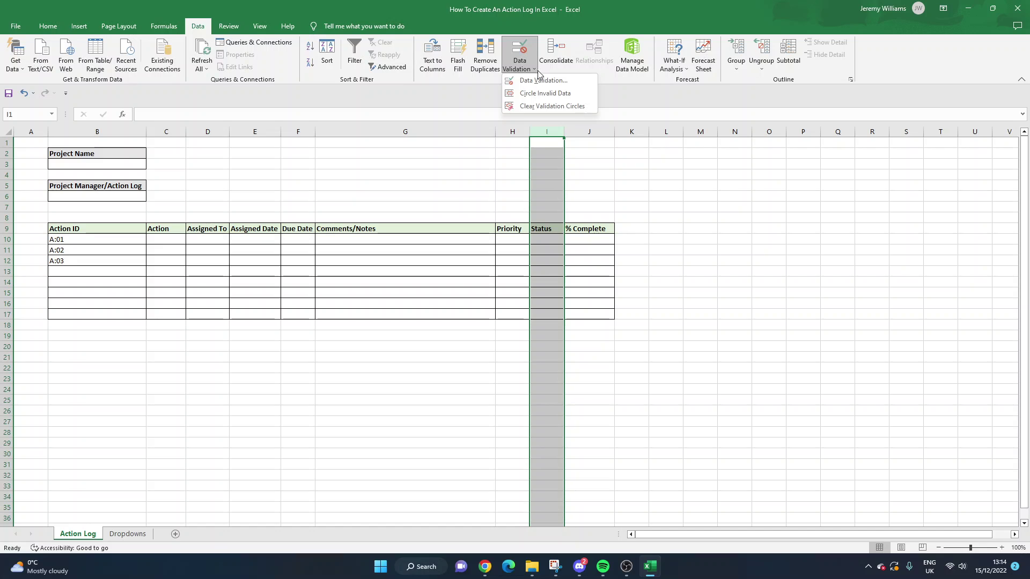
pyautogui.click(544, 82)
pyautogui.click(638, 214)
pyautogui.click(597, 245)
pyautogui.click(591, 258)
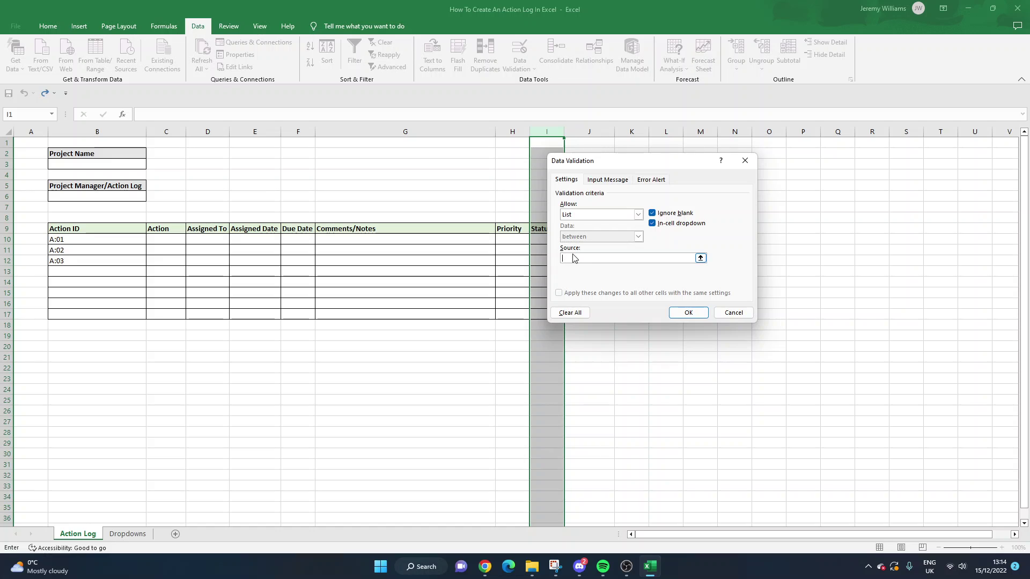
pyautogui.click(128, 533)
pyautogui.moveTo(127, 168); pyautogui.dragTo(129, 207)
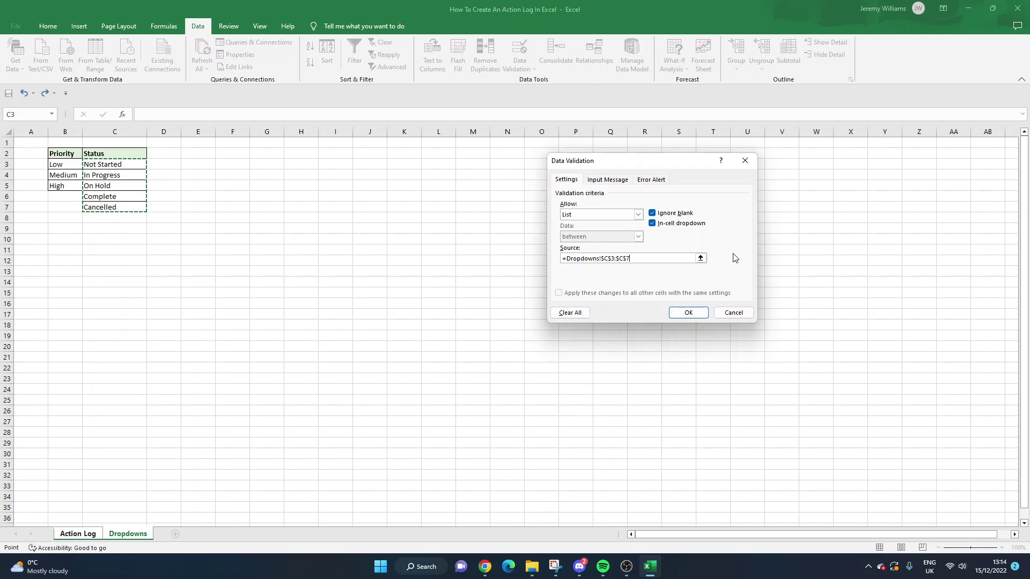
pyautogui.click(703, 315)
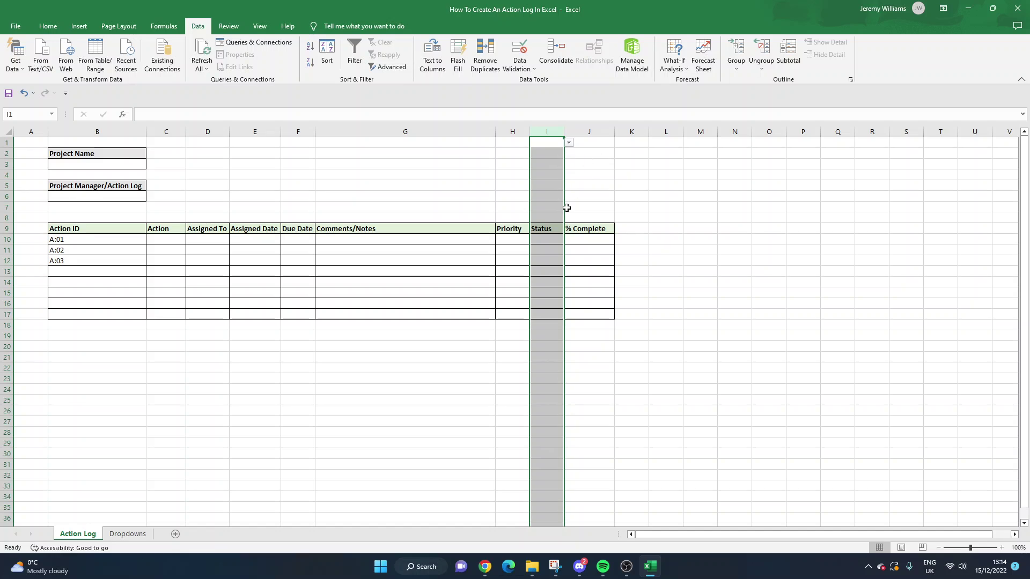
# Step: Open the Status dropdown in I11 to check its options, and inspect cell I10
pyautogui.click(556, 249)
pyautogui.click(569, 250)
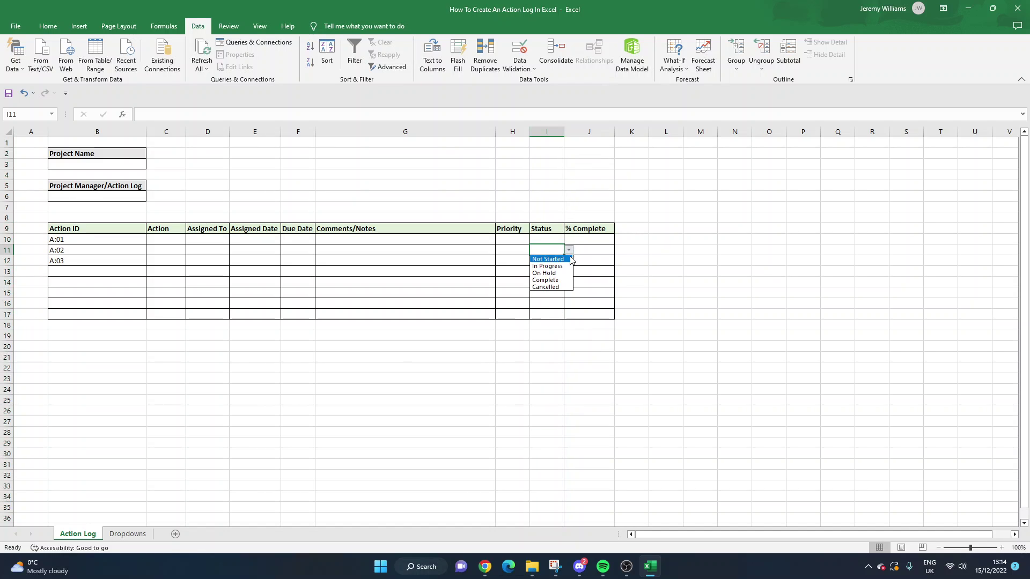
pyautogui.click(551, 238)
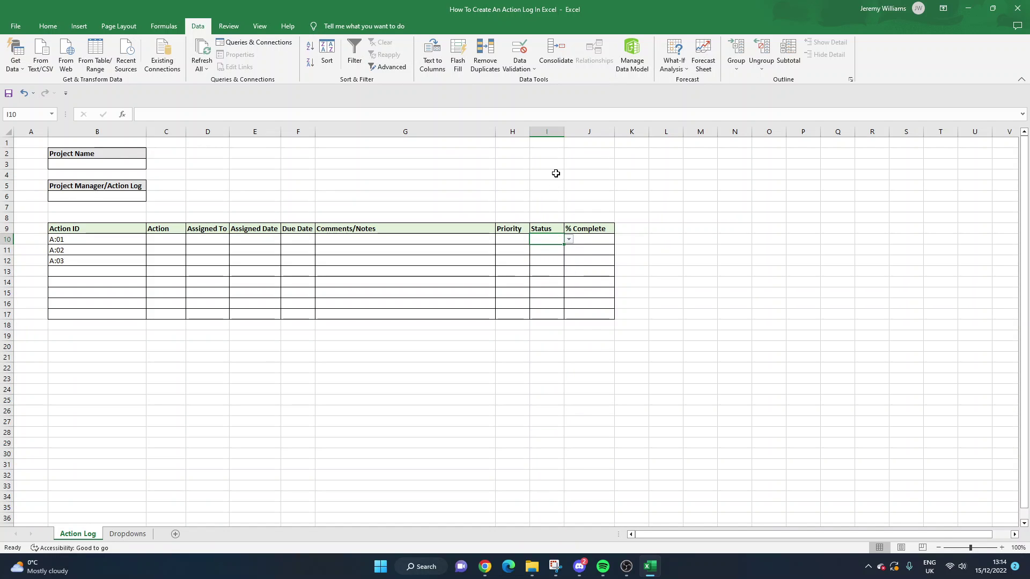
# Step: Remove the dropdown from cells I1:I9 by setting their data validation to allow Any value
pyautogui.click(545, 135)
pyautogui.click(572, 182)
pyautogui.moveTo(547, 141); pyautogui.dragTo(554, 225)
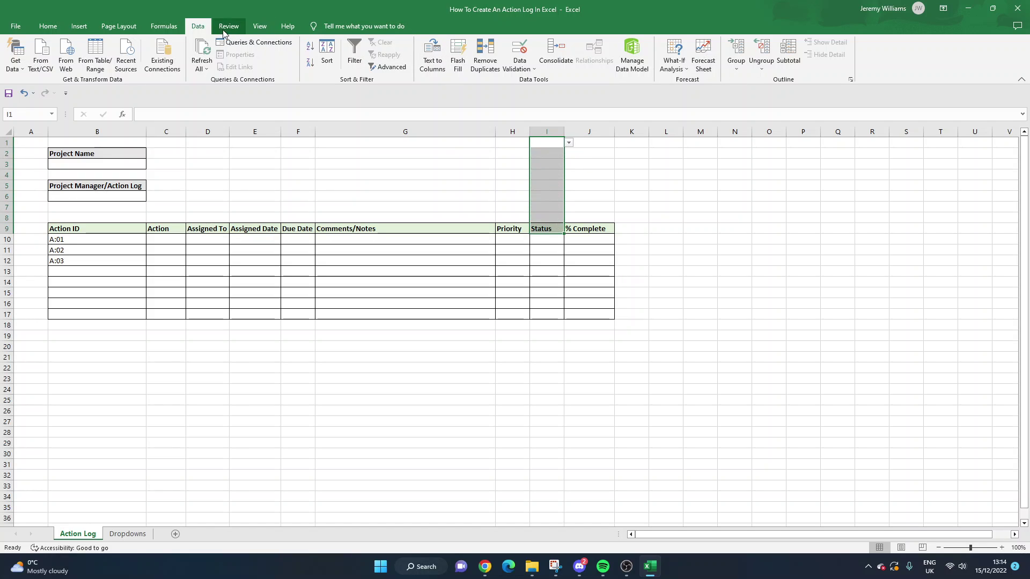
pyautogui.click(526, 70)
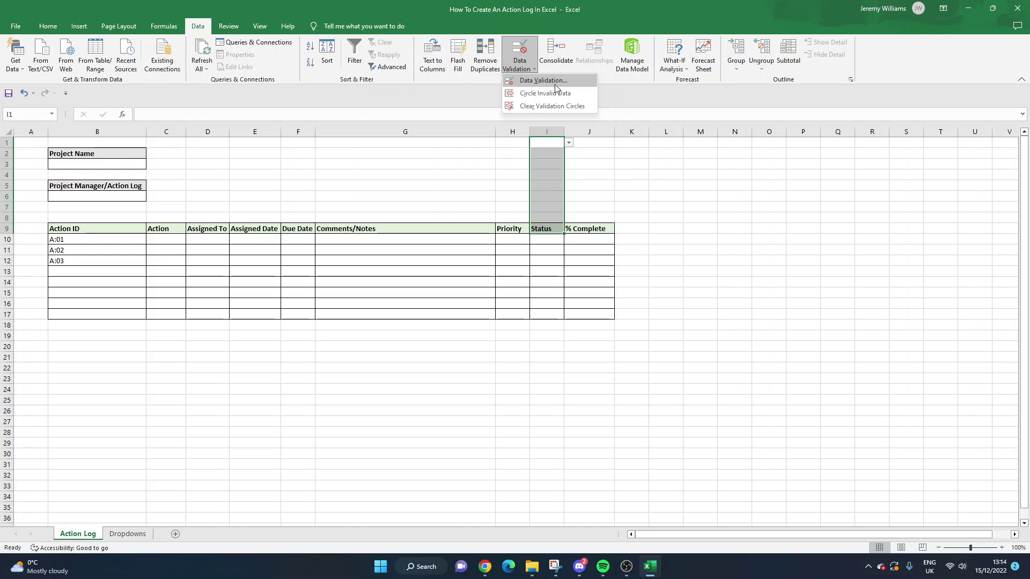
pyautogui.click(552, 79)
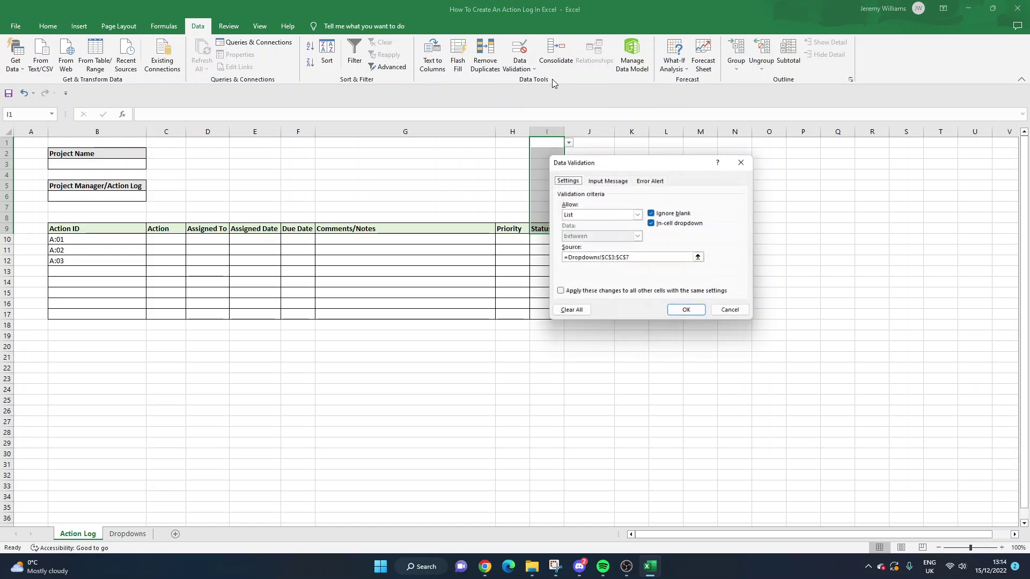
pyautogui.click(638, 214)
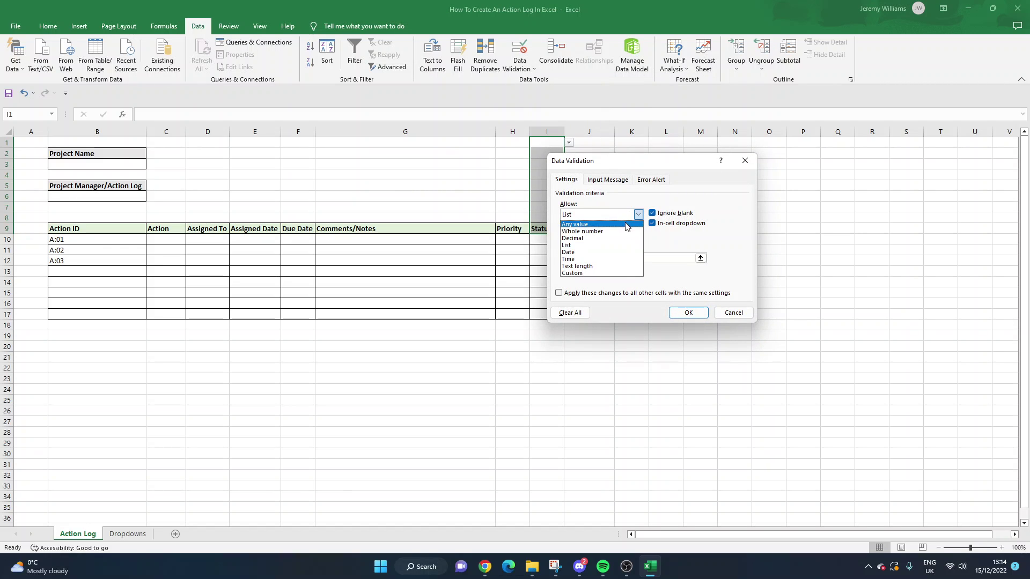
pyautogui.click(575, 224)
pyautogui.click(687, 312)
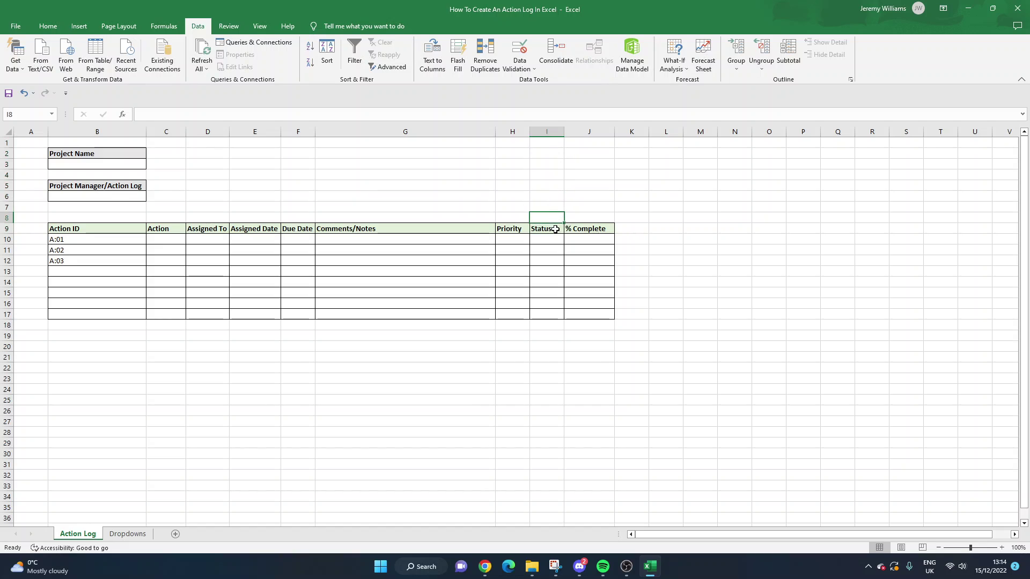
# Step: Check that the Status dropdown is still available in cell I10
pyautogui.click(555, 238)
pyautogui.click(569, 239)
pyautogui.press('Escape')
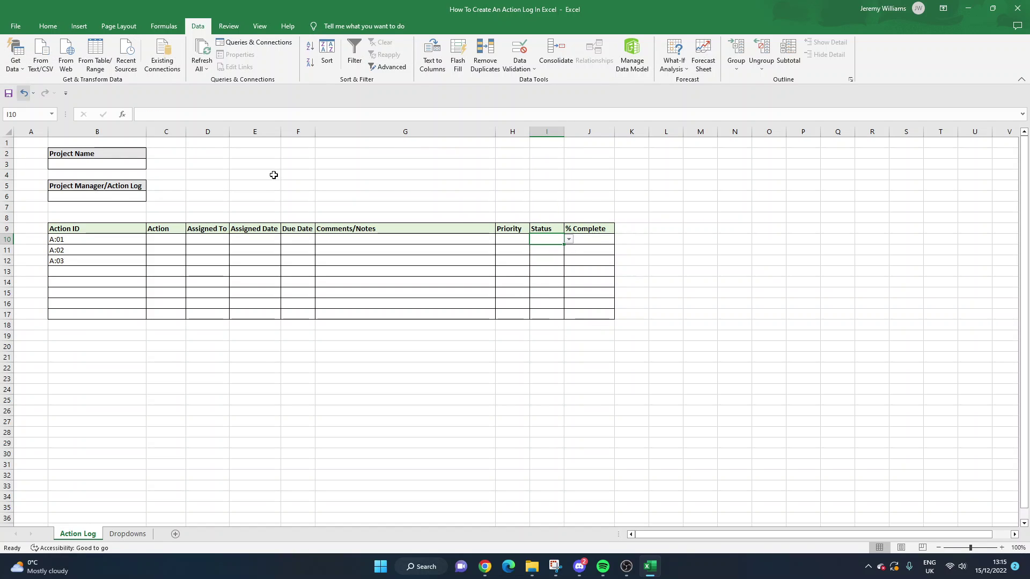
# Step: Widen the Action column C, and widen columns D to F (Assigned To, Assigned Date, Due Date) to one equal width
pyautogui.click(143, 239)
pyautogui.click(161, 239)
pyautogui.moveTo(183, 129); pyautogui.dragTo(265, 130)
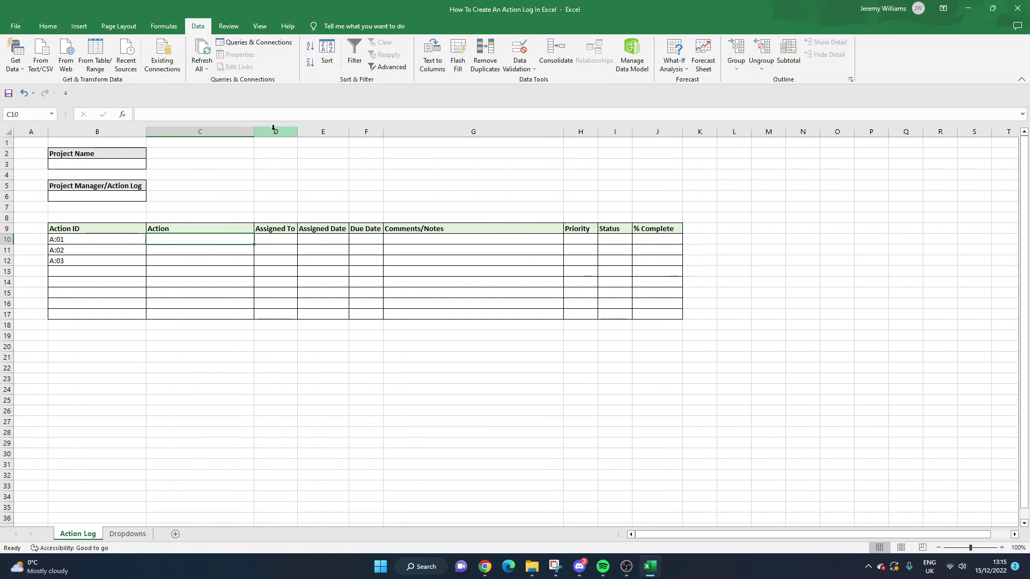
pyautogui.click(275, 131)
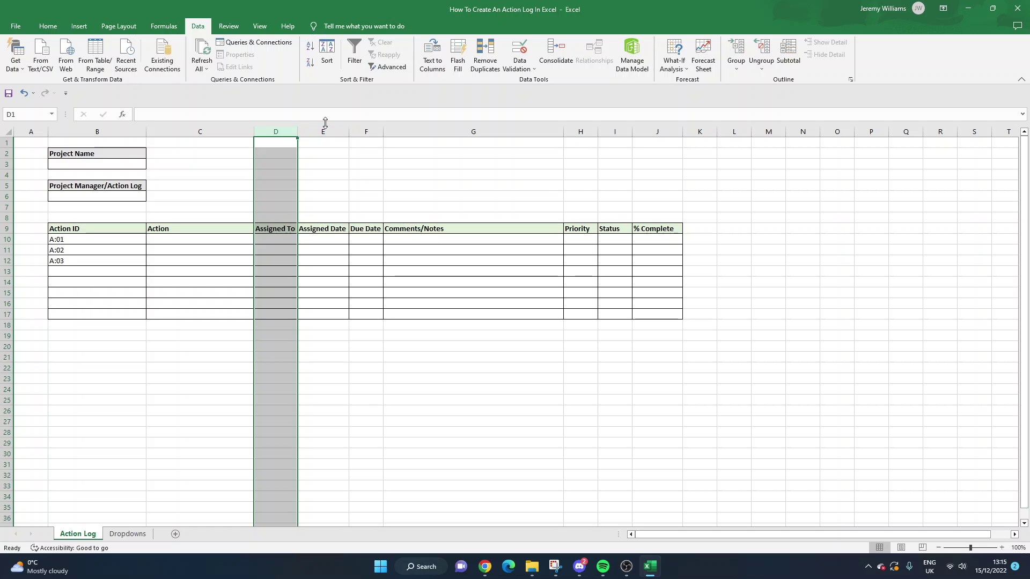
pyautogui.moveTo(328, 132); pyautogui.dragTo(370, 131)
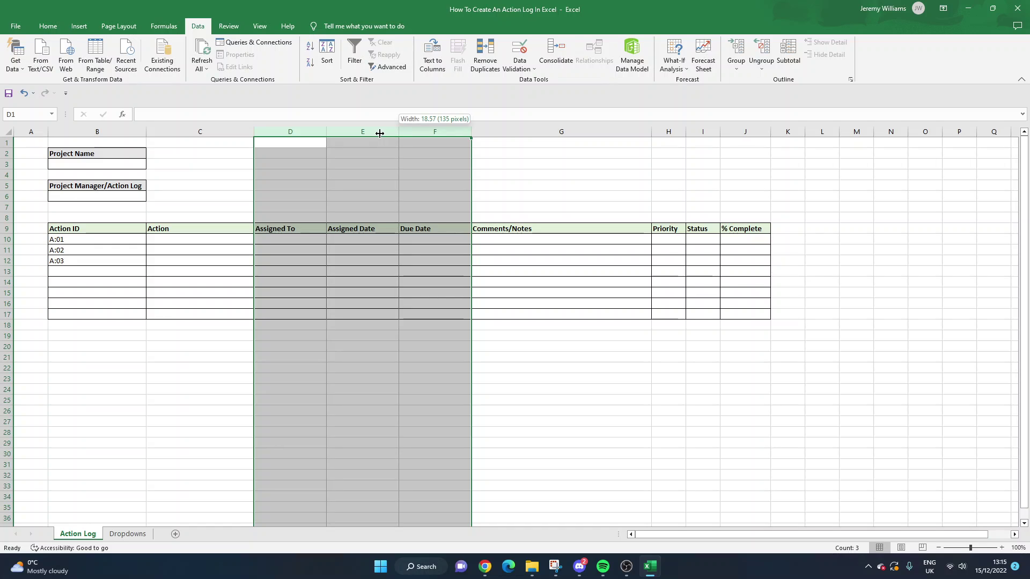
pyautogui.hotkey('ctrl', 'z')
pyautogui.click(328, 245)
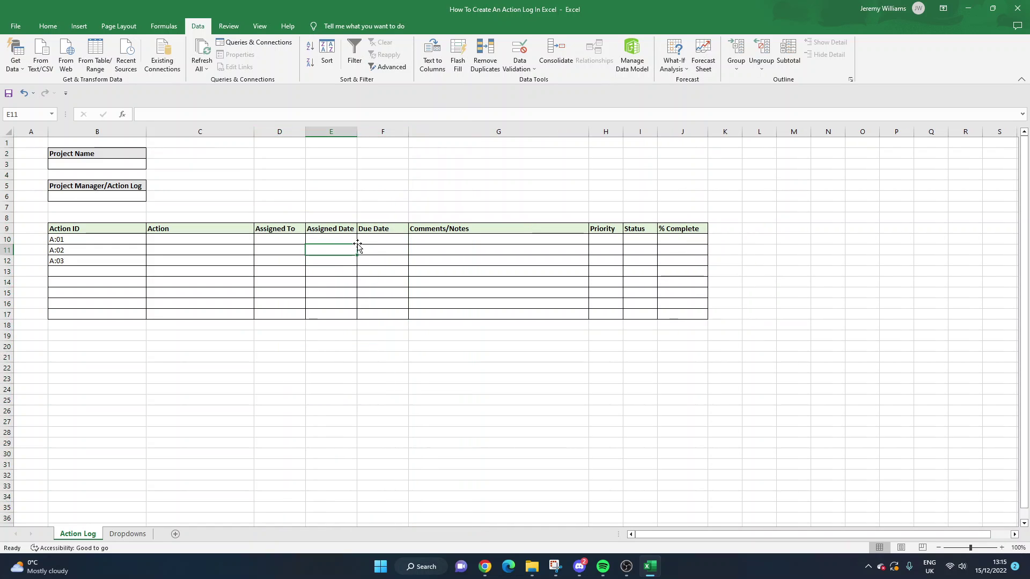
# Step: Widen the Priority and Status columns H and I together to one equal width
pyautogui.click(517, 306)
pyautogui.moveTo(606, 131); pyautogui.dragTo(649, 133)
pyautogui.click(700, 254)
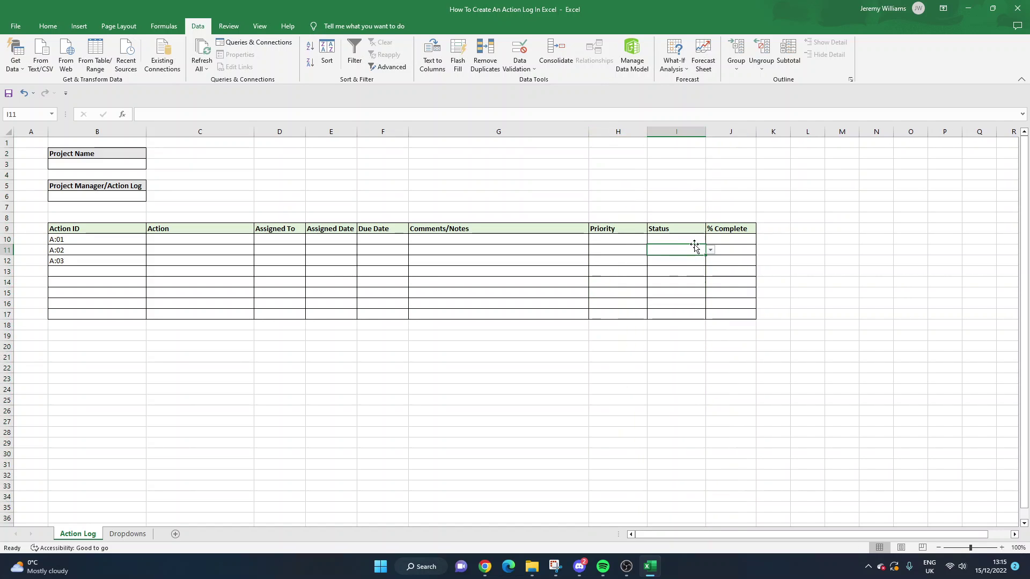
# Step: Apply the Percentage number format to the whole % Complete column J
pyautogui.click(734, 237)
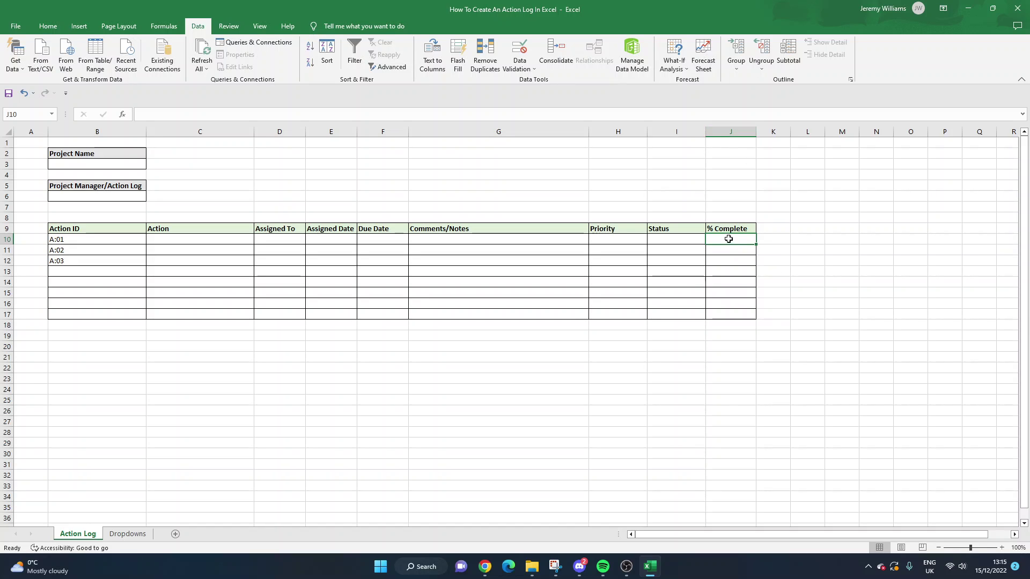
pyautogui.moveTo(728, 238); pyautogui.dragTo(733, 509)
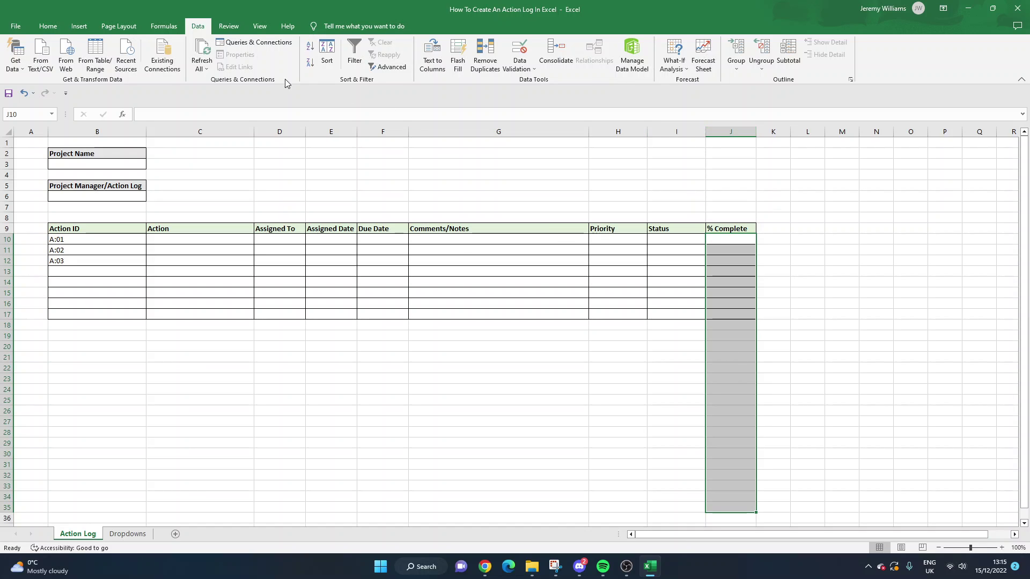
pyautogui.click(48, 26)
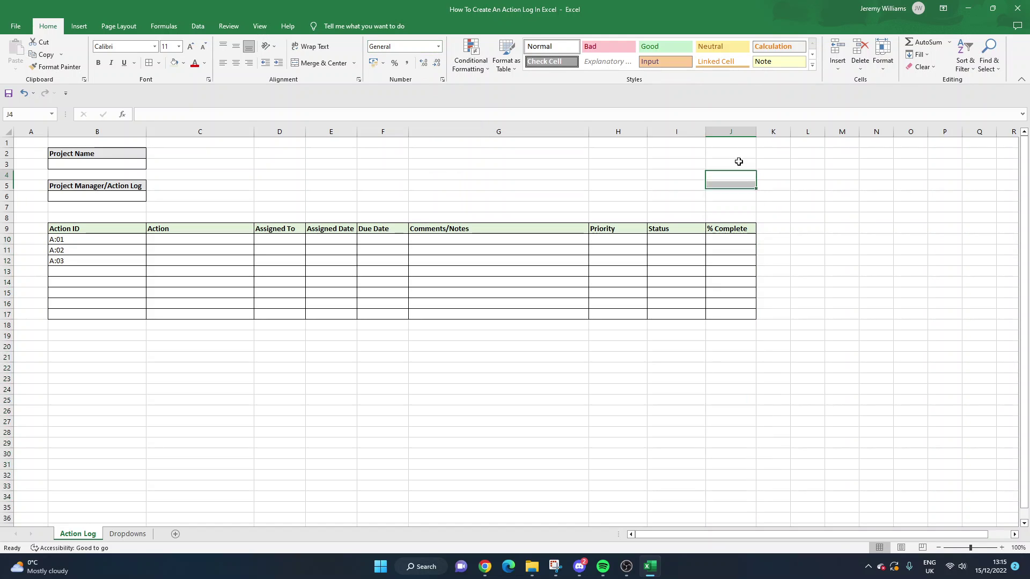
pyautogui.click(730, 132)
pyautogui.click(438, 48)
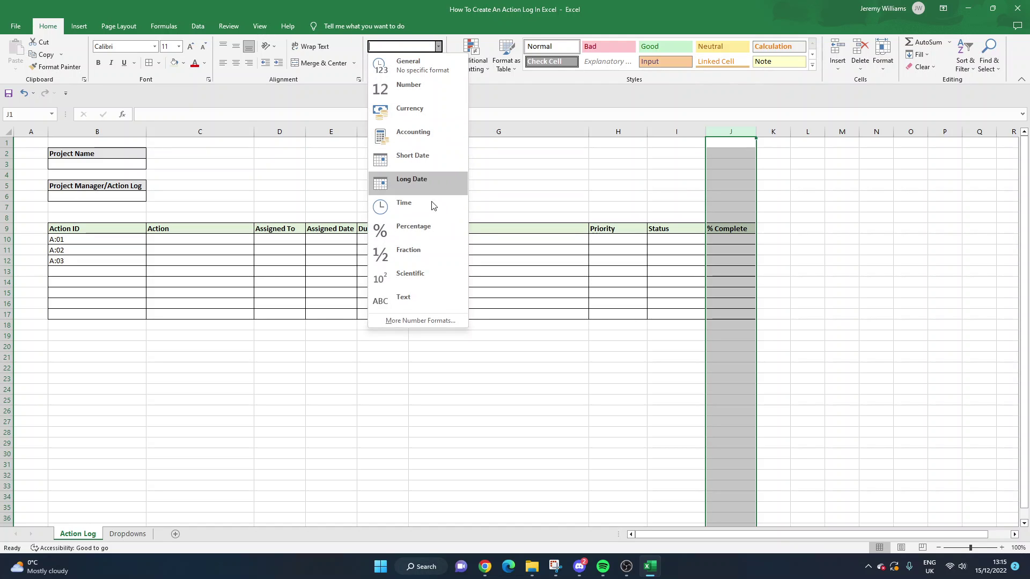
pyautogui.click(431, 221)
# Step: Set the column J cells above the action table back to the General number format
pyautogui.click(809, 205)
pyautogui.moveTo(715, 140); pyautogui.dragTo(724, 220)
pyautogui.click(438, 46)
pyautogui.click(389, 231)
pyautogui.click(864, 218)
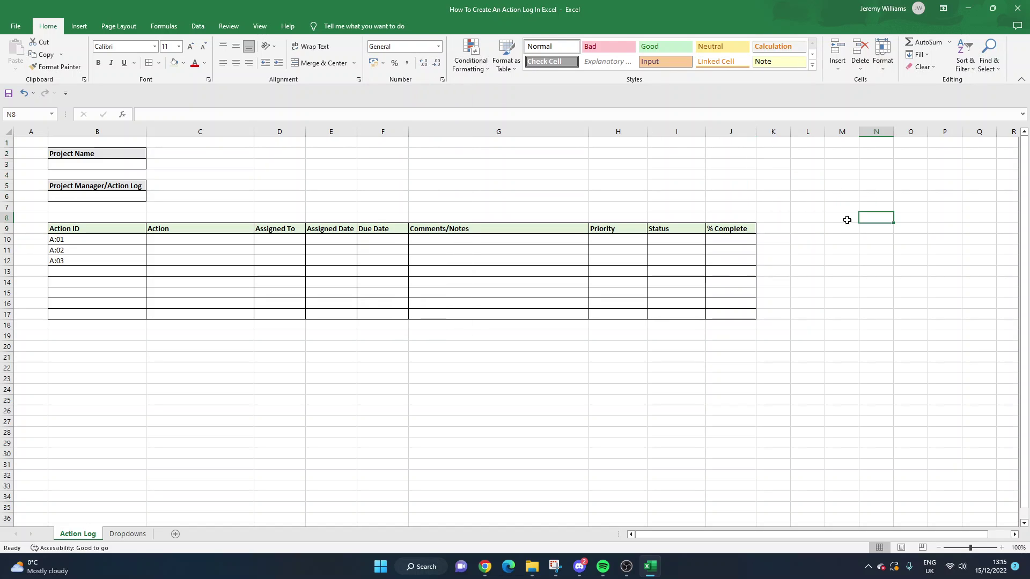
# Step: Compare the number format of the cells above the table with that of the % Complete cells inside it
pyautogui.click(735, 131)
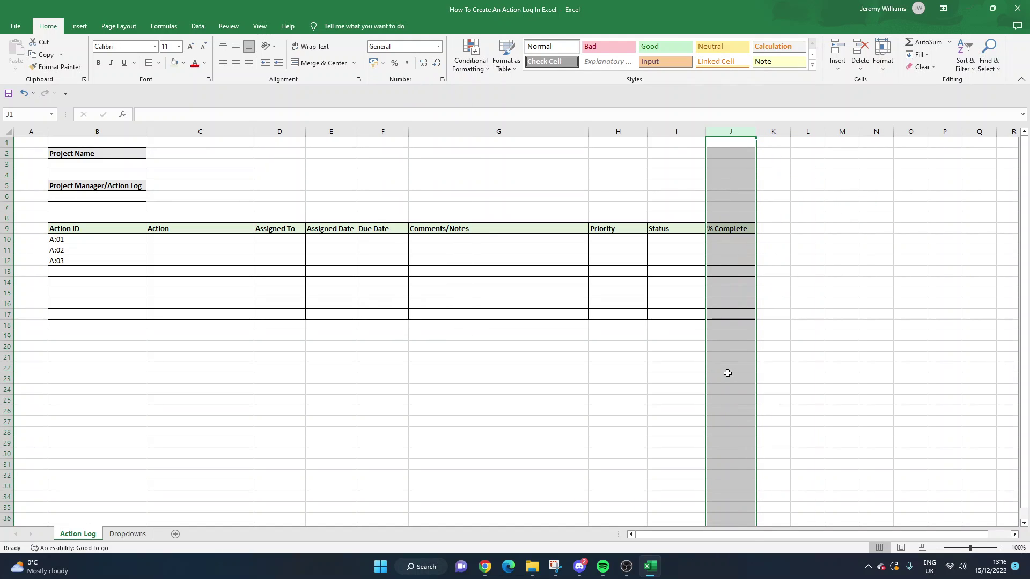
pyautogui.click(731, 185)
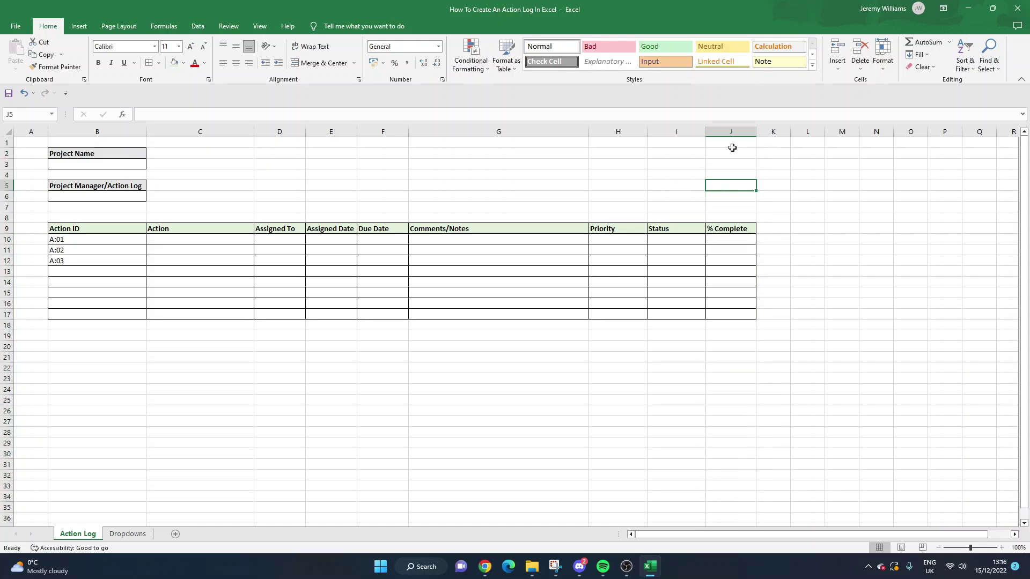
pyautogui.moveTo(734, 147); pyautogui.dragTo(739, 229)
pyautogui.click(745, 284)
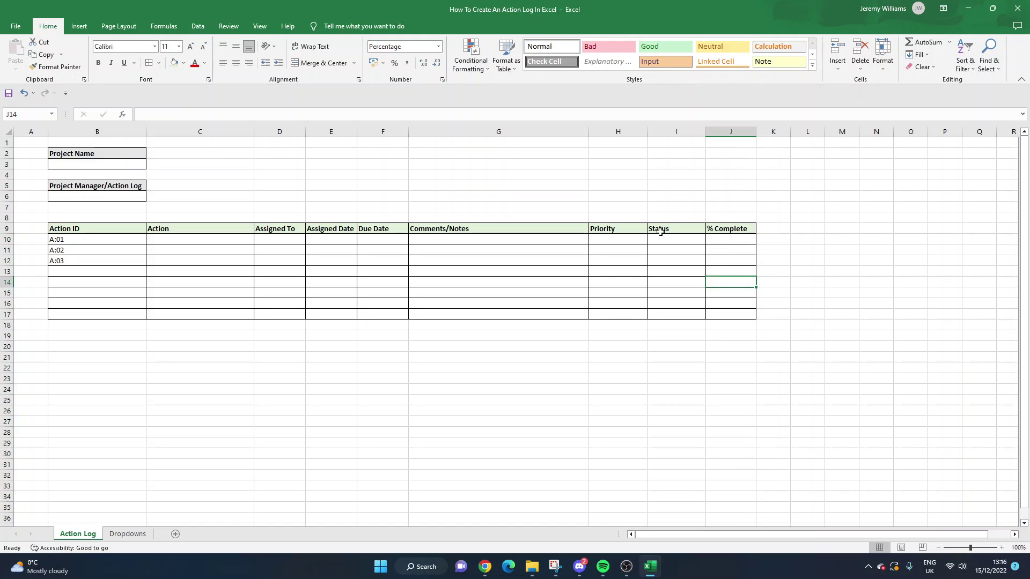
pyautogui.click(736, 240)
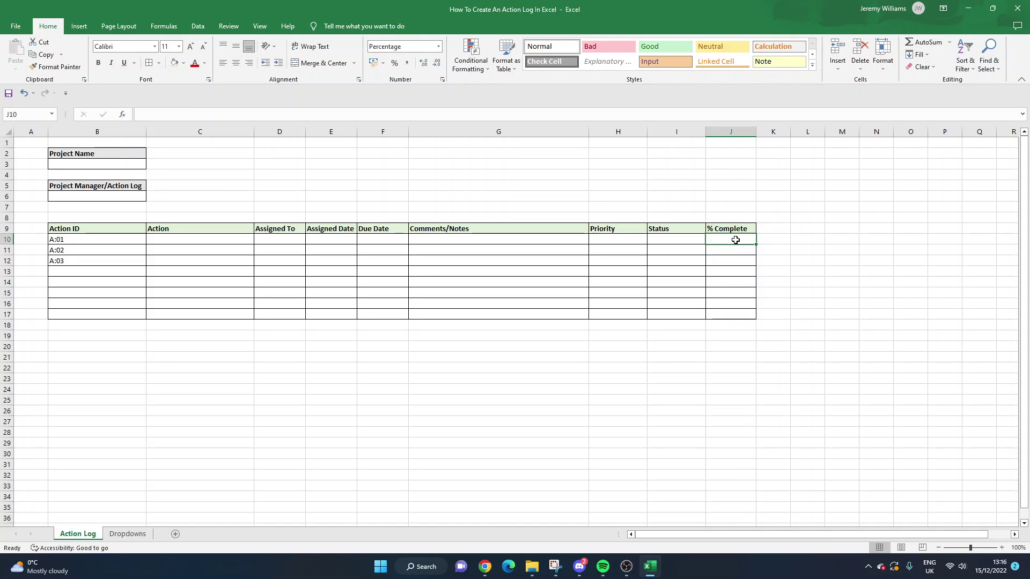
pyautogui.click(715, 176)
pyautogui.moveTo(728, 142); pyautogui.dragTo(27, 191)
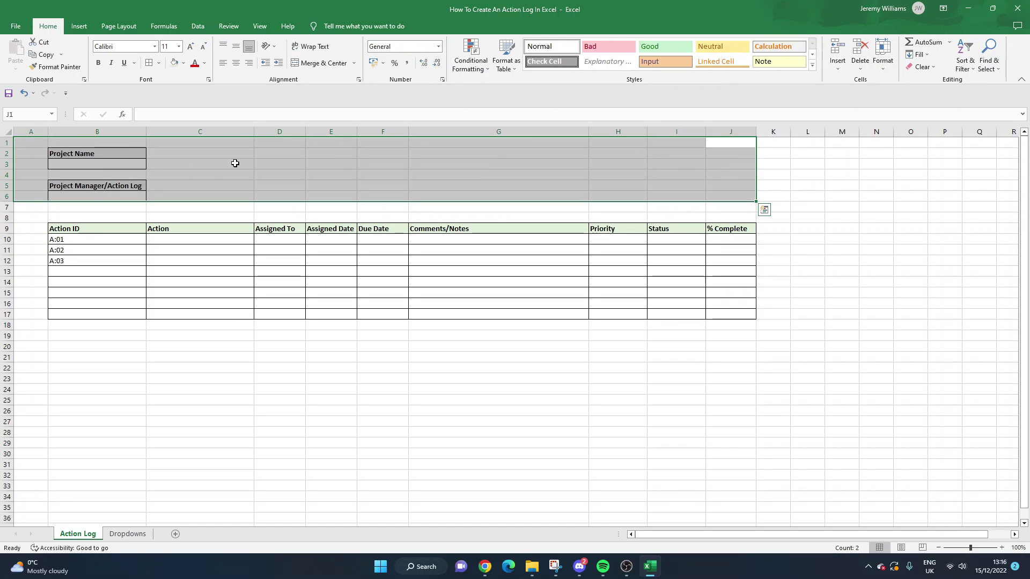
pyautogui.click(279, 154)
pyautogui.moveTo(44, 143); pyautogui.dragTo(729, 197)
pyautogui.click(640, 169)
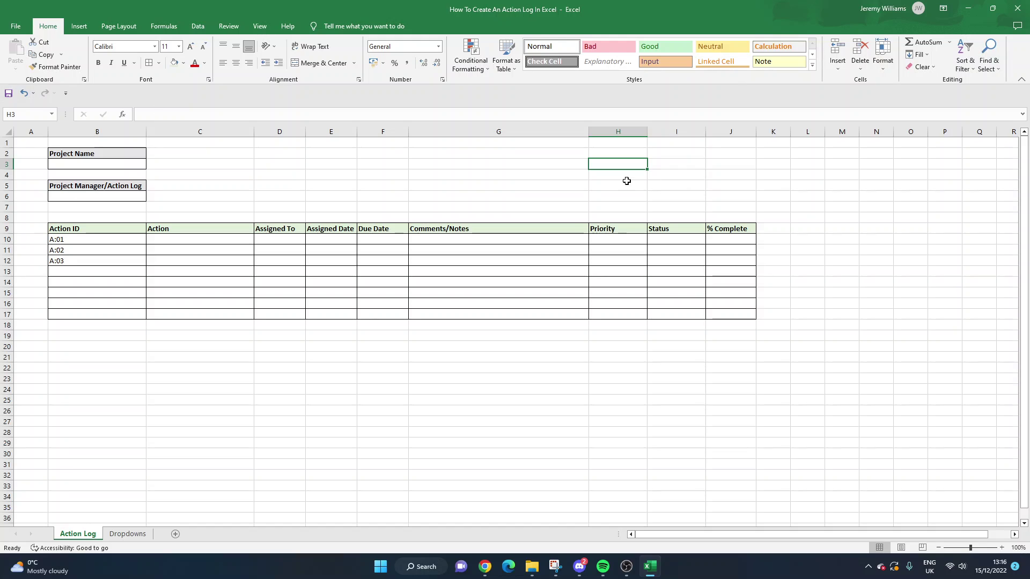
pyautogui.click(688, 172)
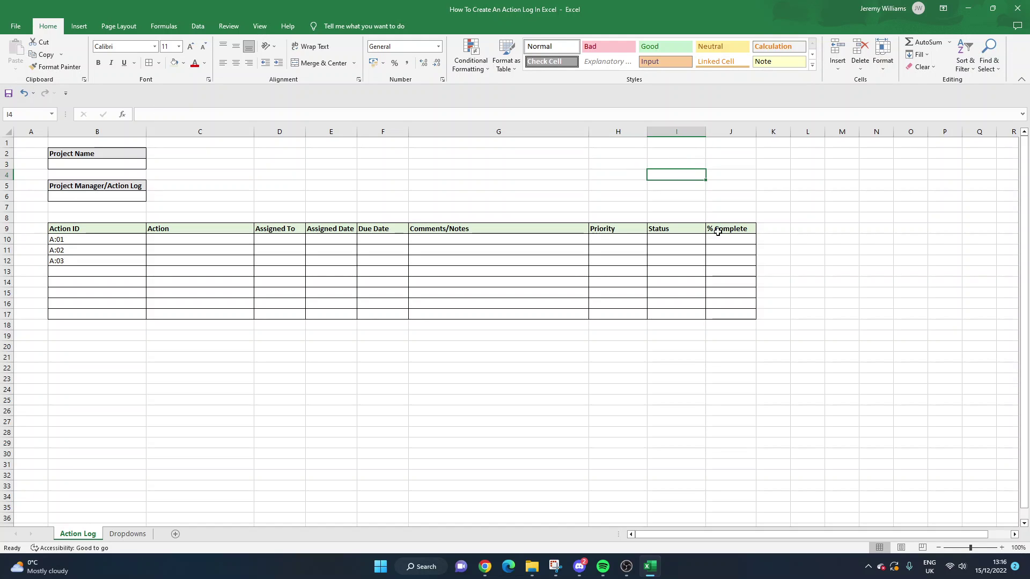
# Step: Enter 25 as a test value in the % Complete cell J10 and in cell J4 above the table
pyautogui.click(743, 239)
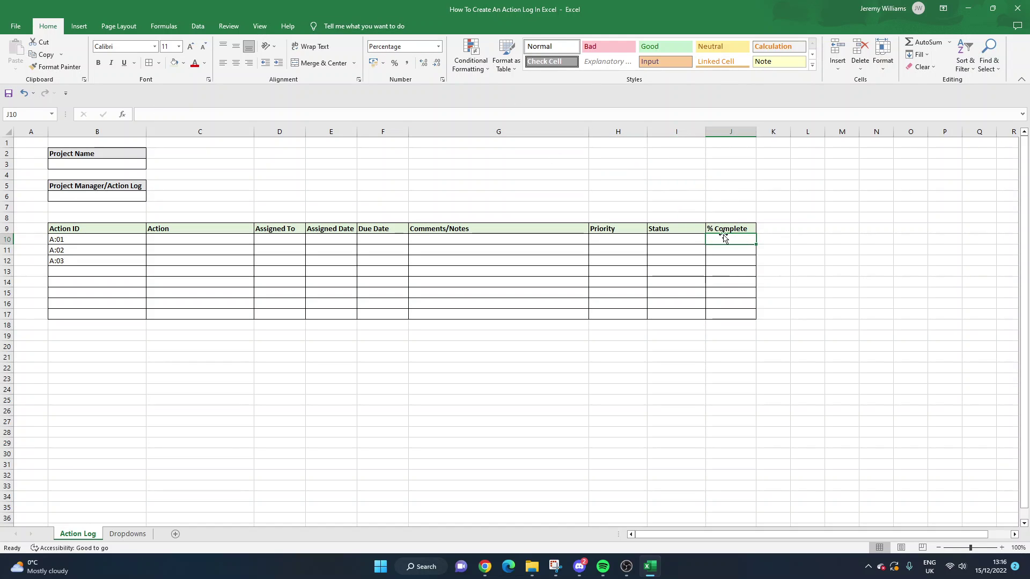
pyautogui.write('25')
pyautogui.hotkey('ctrl', 'Return')
pyautogui.press('Return')
pyautogui.click(744, 241)
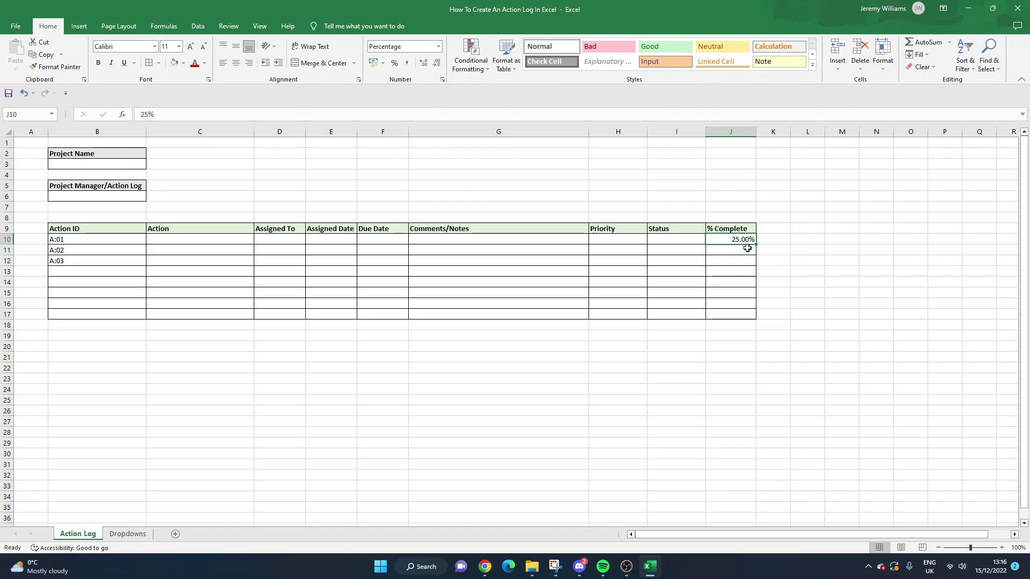
pyautogui.click(738, 174)
pyautogui.write('25')
pyautogui.hotkey('ctrl', 'Return')
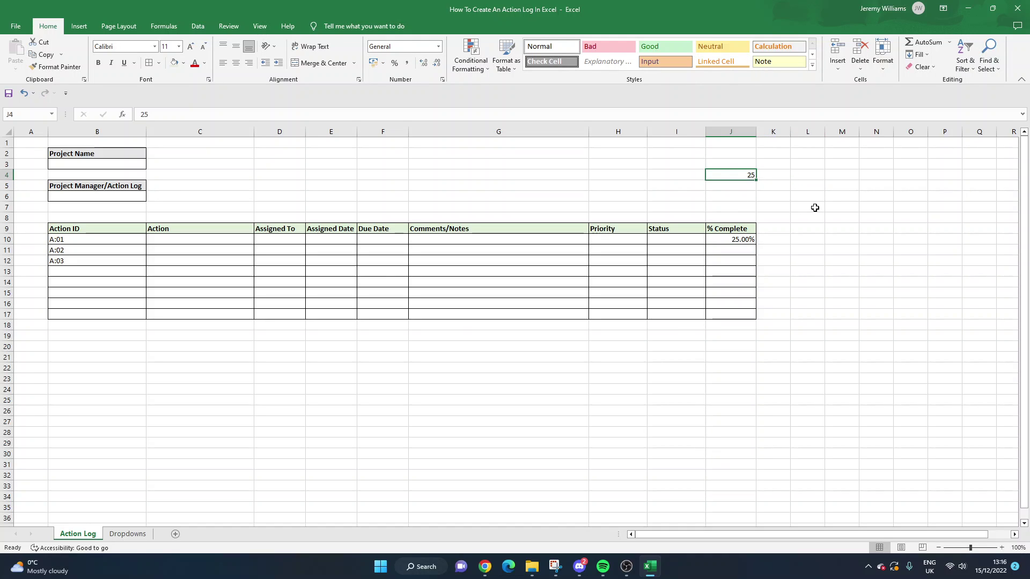
# Step: Enter 34 as a test value in the % Complete cell J11
pyautogui.click(738, 239)
pyautogui.click(752, 248)
pyautogui.write('34')
pyautogui.press('Return')
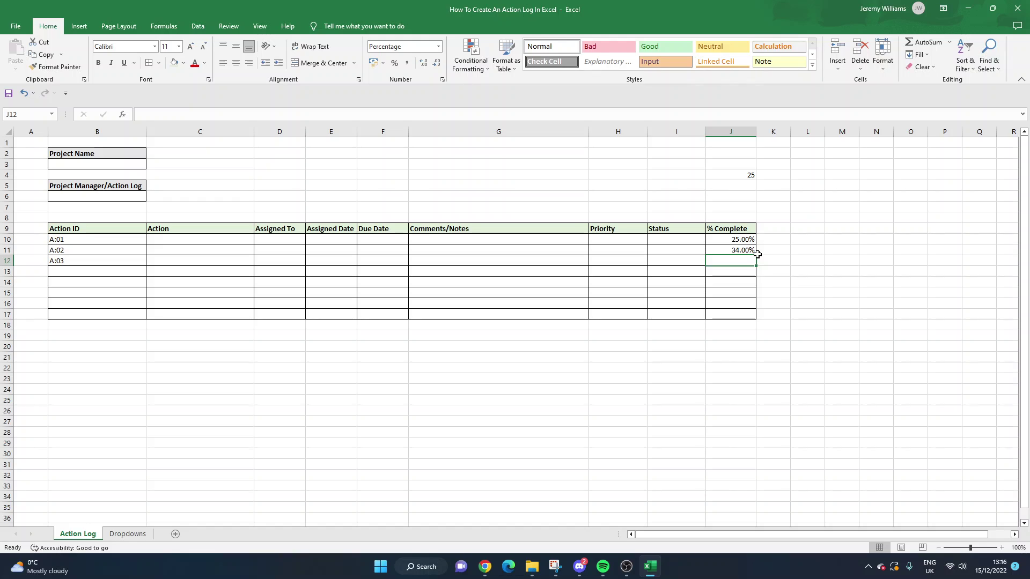
# Step: Delete the test values from J4 and from the % Complete cells J10:J11
pyautogui.click(747, 177)
pyautogui.press('Delete')
pyautogui.click(744, 241)
pyautogui.keyDown('shift'); pyautogui.click(743, 250); pyautogui.keyUp('shift')
pyautogui.press('Delete')
pyautogui.click(907, 315)
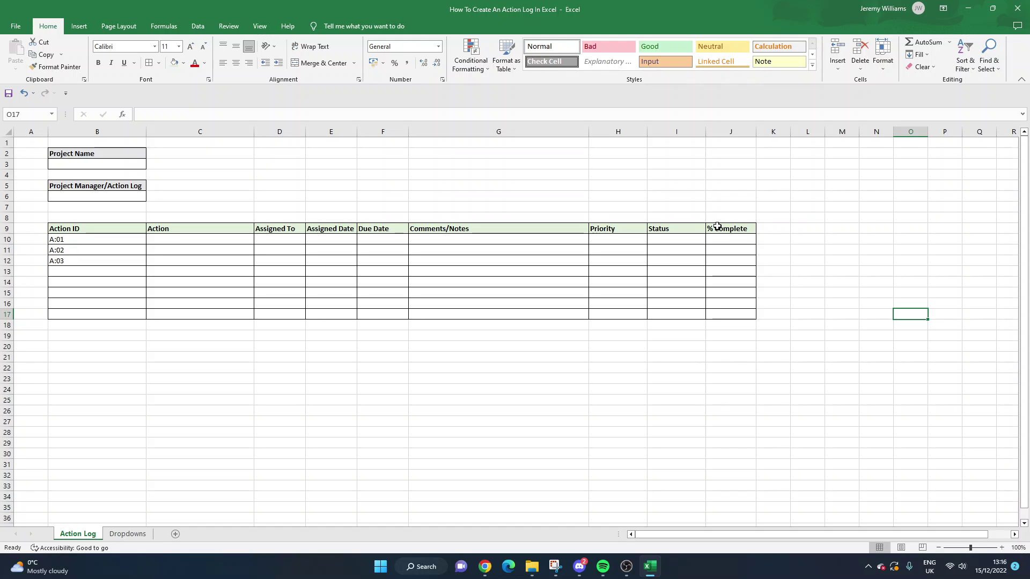
# Step: Apply green gradient fill data bars as conditional formatting to cell O17
pyautogui.click(484, 72)
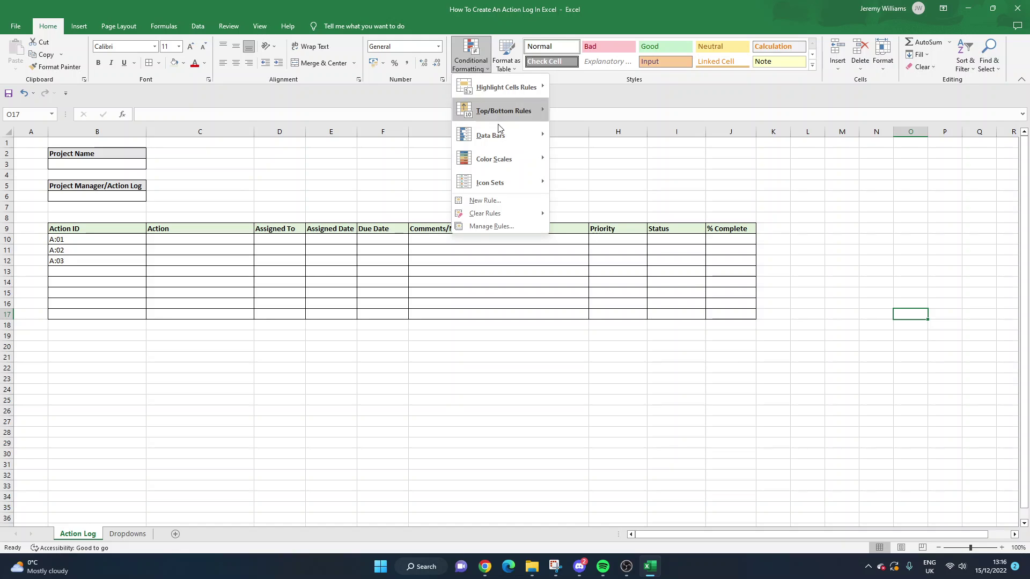
pyautogui.moveTo(504, 142)
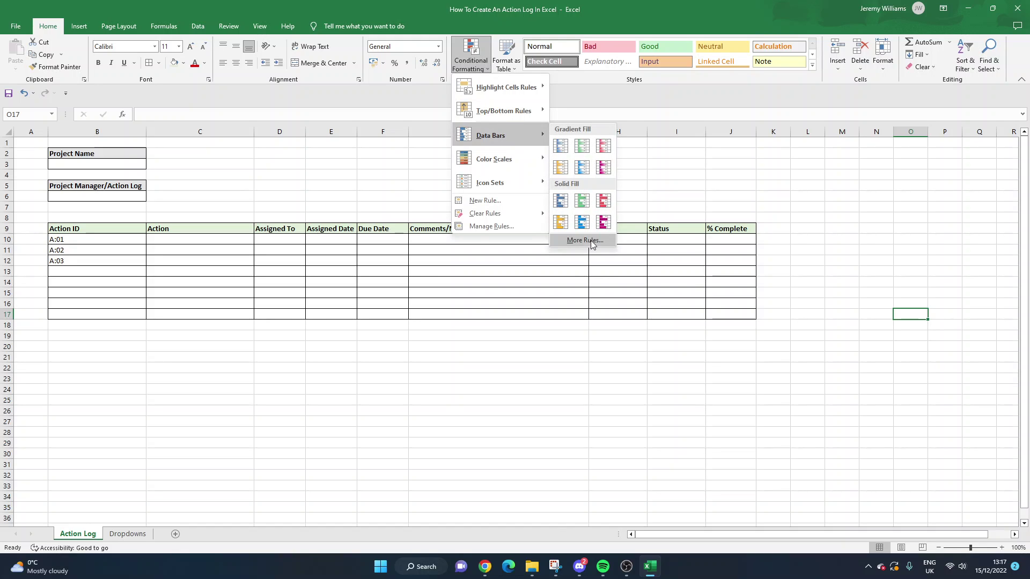
pyautogui.click(578, 151)
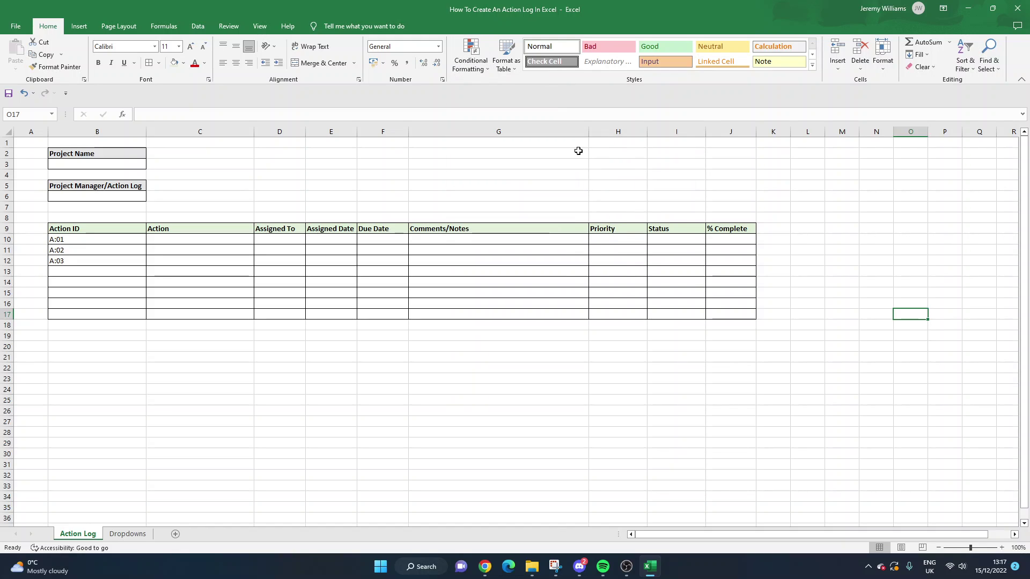
# Step: Try to delete the data bar rule of cell O17 in the Conditional Formatting Rules Manager
pyautogui.click(486, 65)
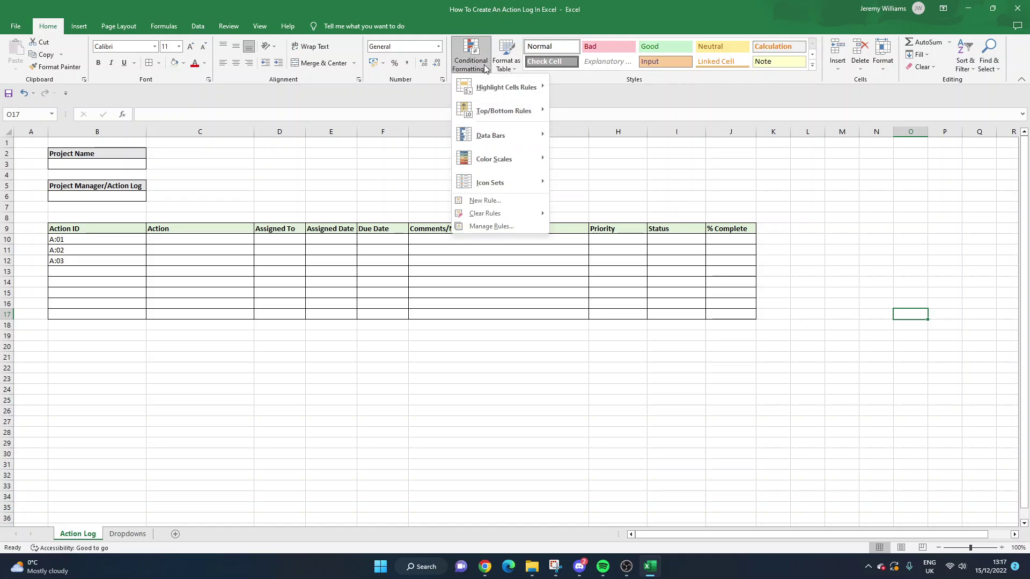
pyautogui.click(491, 226)
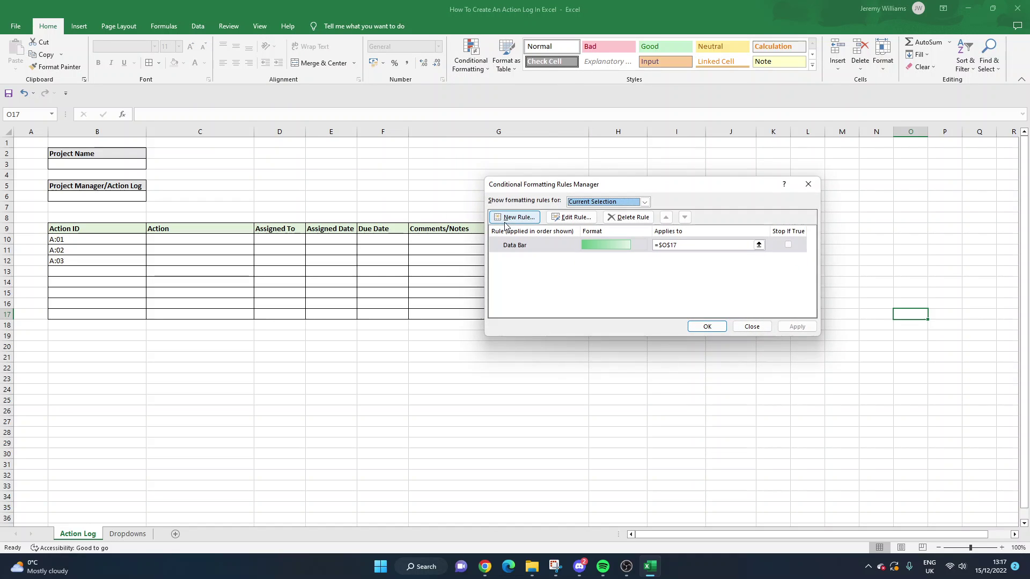
pyautogui.click(524, 245)
pyautogui.click(626, 218)
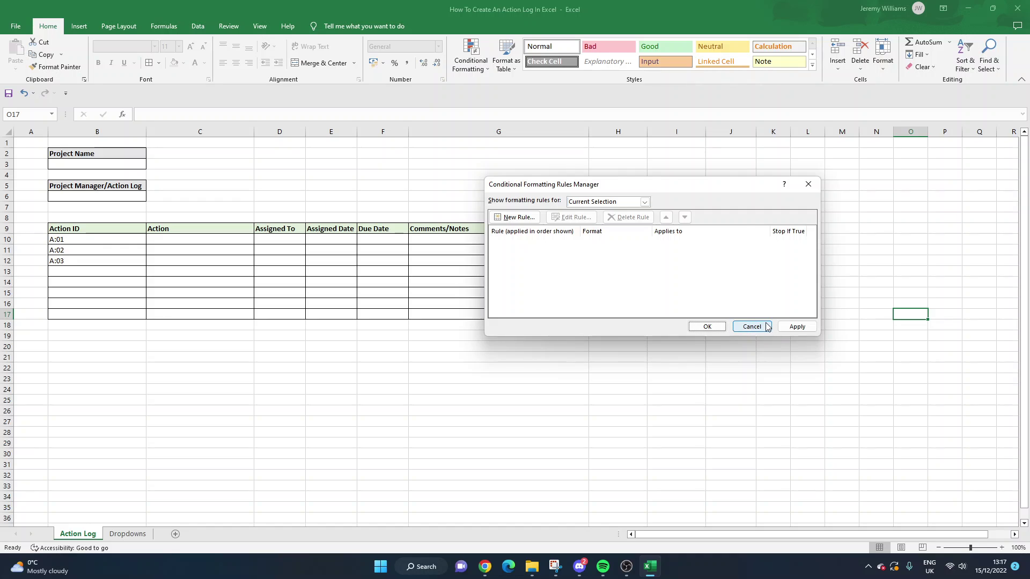
pyautogui.click(752, 327)
pyautogui.click(730, 131)
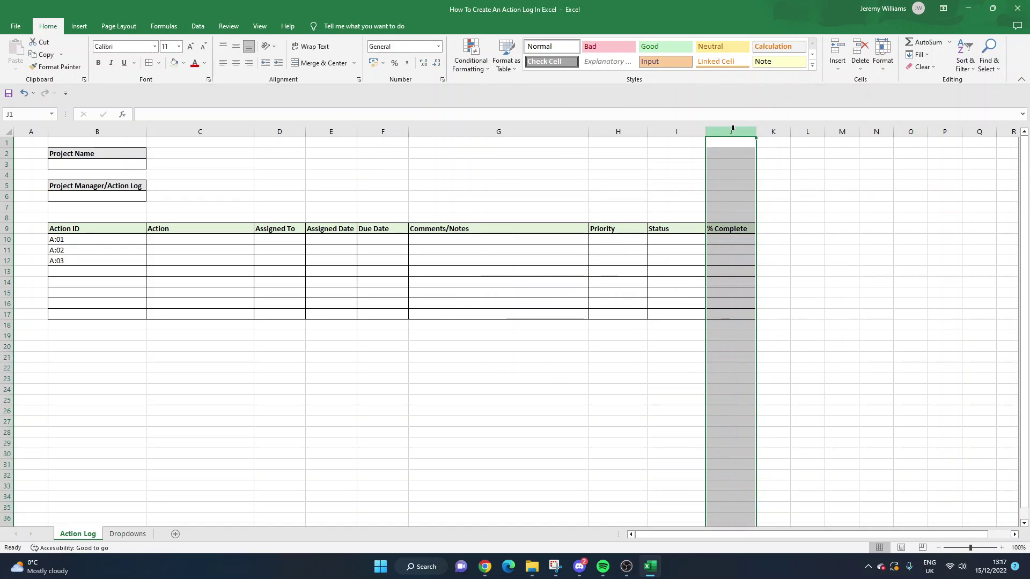
pyautogui.click(481, 66)
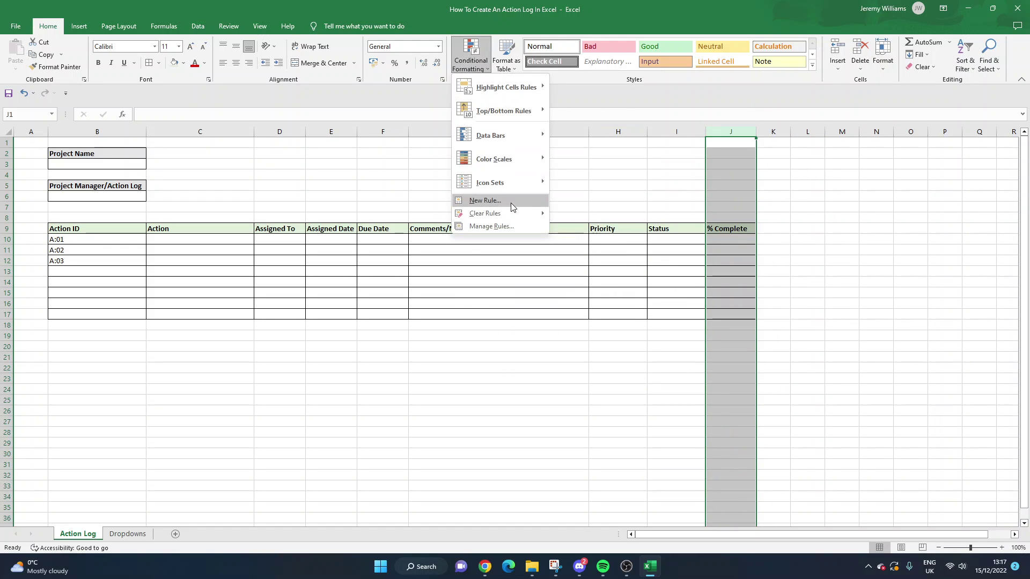
pyautogui.click(511, 226)
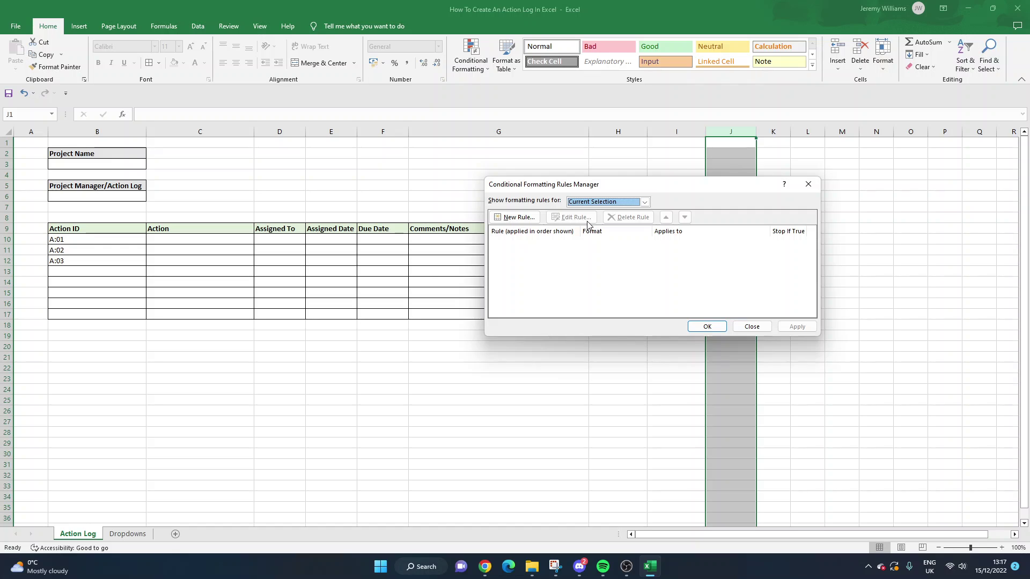
pyautogui.click(515, 217)
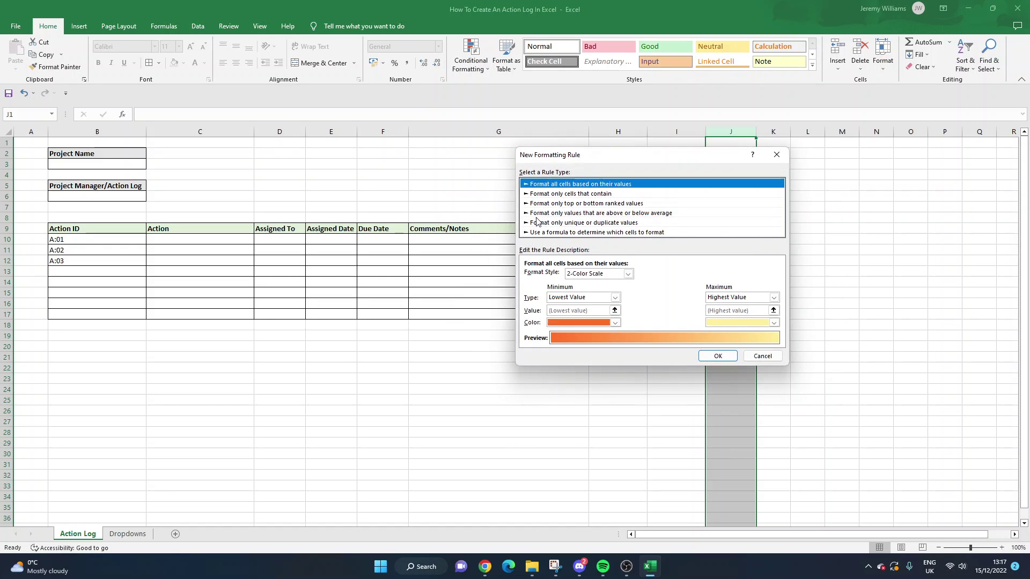
pyautogui.click(775, 154)
pyautogui.click(809, 186)
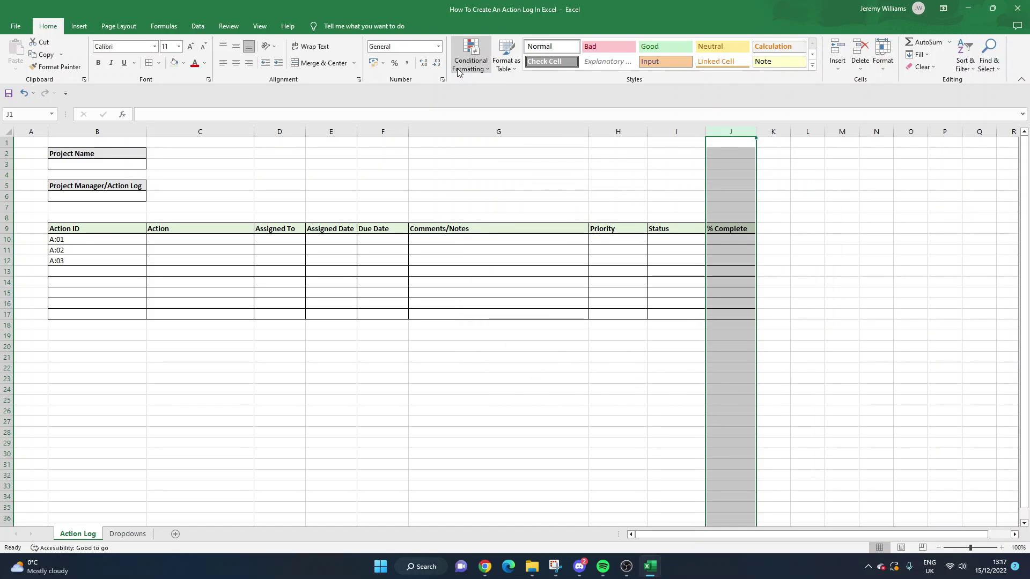
# Step: Apply green gradient fill data bars as conditional formatting to the whole column J
pyautogui.click(474, 70)
pyautogui.moveTo(501, 147)
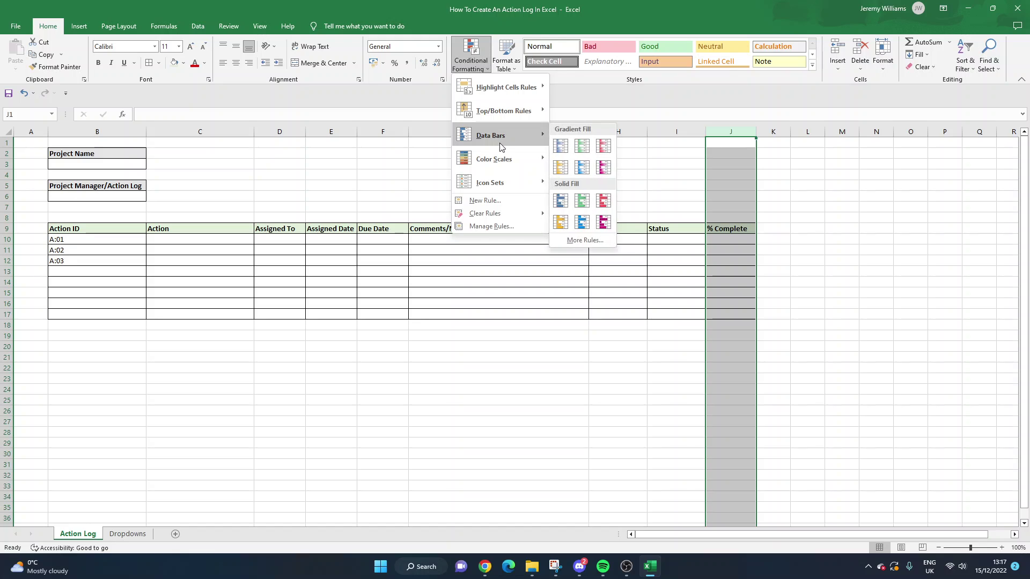
pyautogui.click(579, 148)
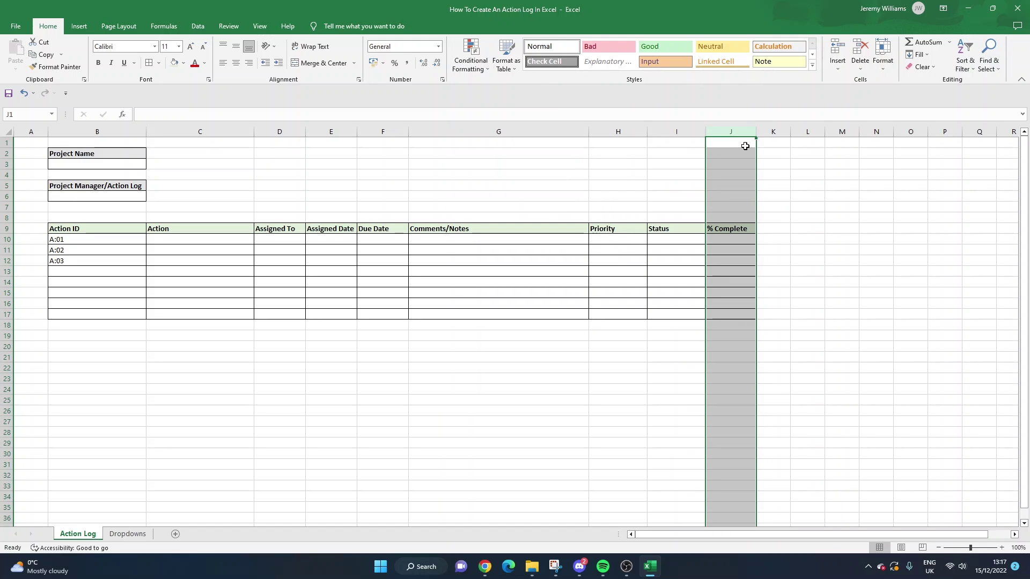
# Step: Limit the data bar rule of column J to the range =$J$10:$J$1000 in the Conditional Formatting Rules Manager
pyautogui.click(793, 193)
pyautogui.click(735, 131)
pyautogui.click(472, 64)
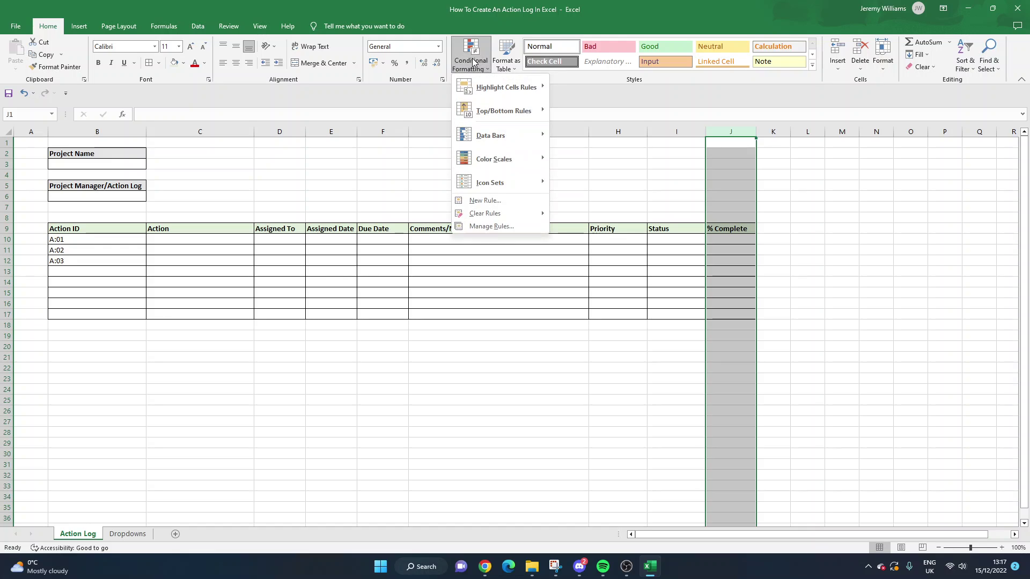
pyautogui.click(512, 225)
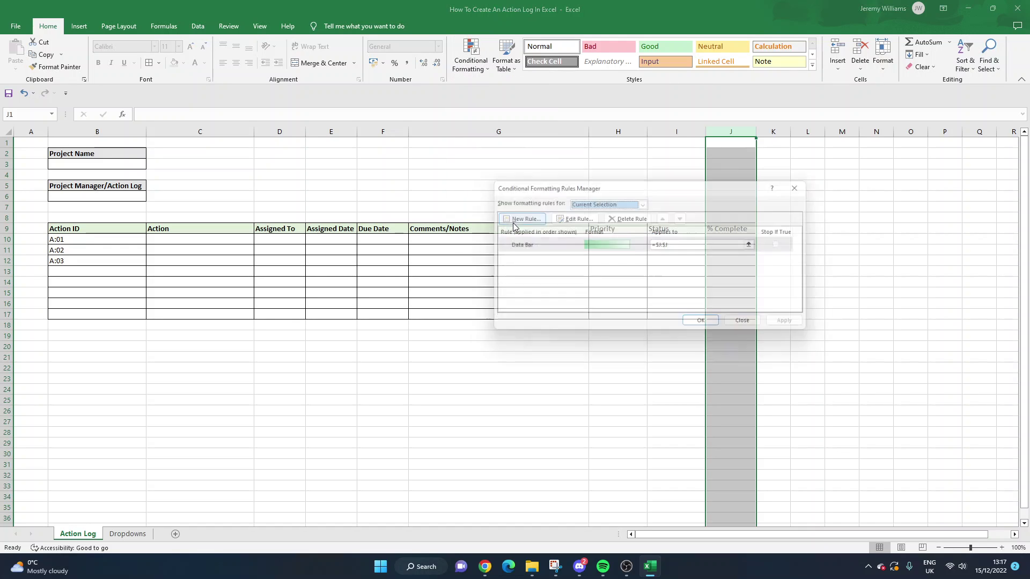
pyautogui.click(682, 247)
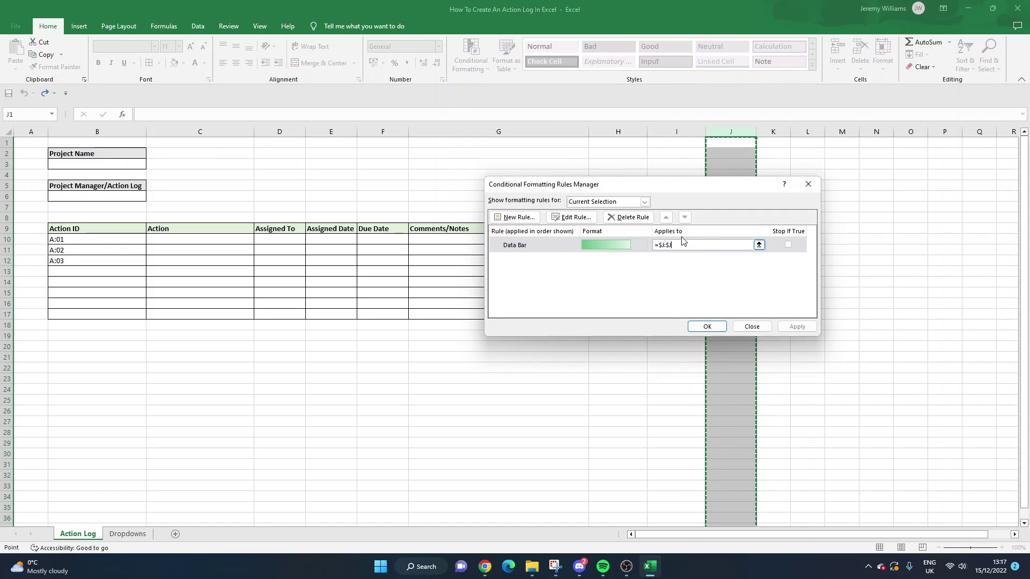
pyautogui.moveTo(721, 187); pyautogui.dragTo(584, 176)
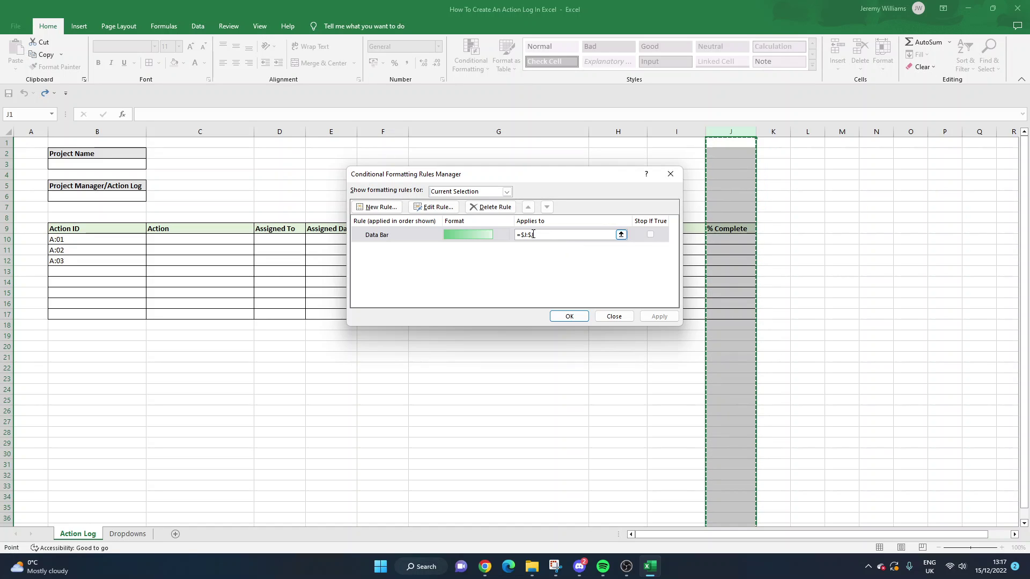
pyautogui.moveTo(723, 242); pyautogui.dragTo(733, 403)
pyautogui.click(556, 236)
pyautogui.press('BackSpace')
pyautogui.press('BackSpace')
pyautogui.write('1000')
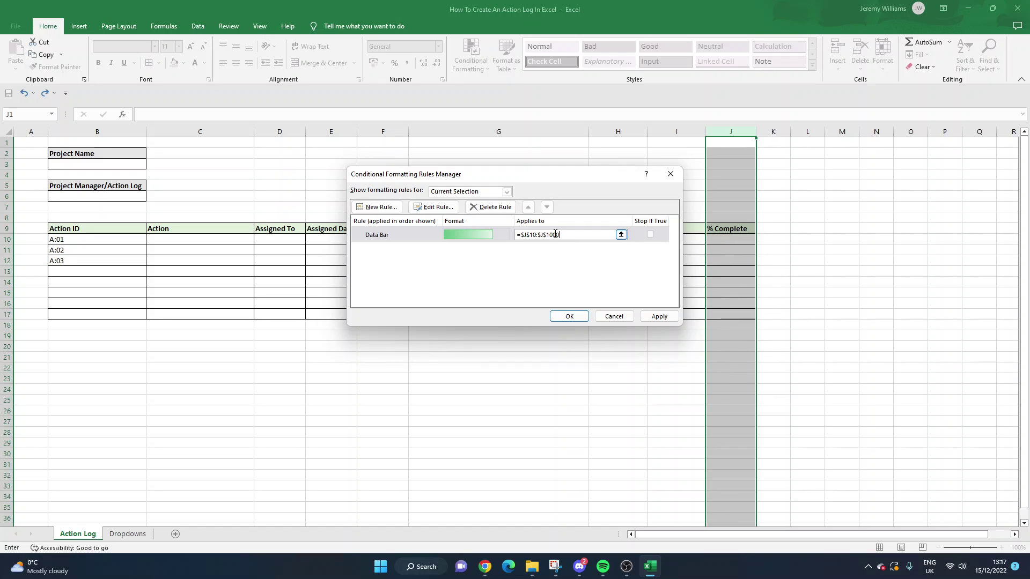
pyautogui.click(643, 317)
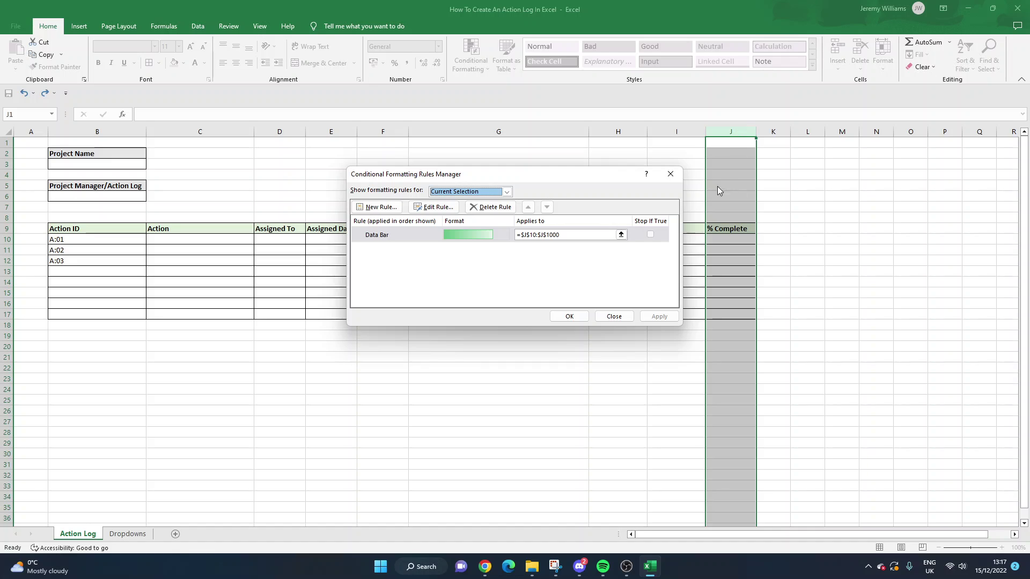
# Step: Edit the data bar rule so its minimum is of type Percent with value 1, and apply the change
pyautogui.click(397, 236)
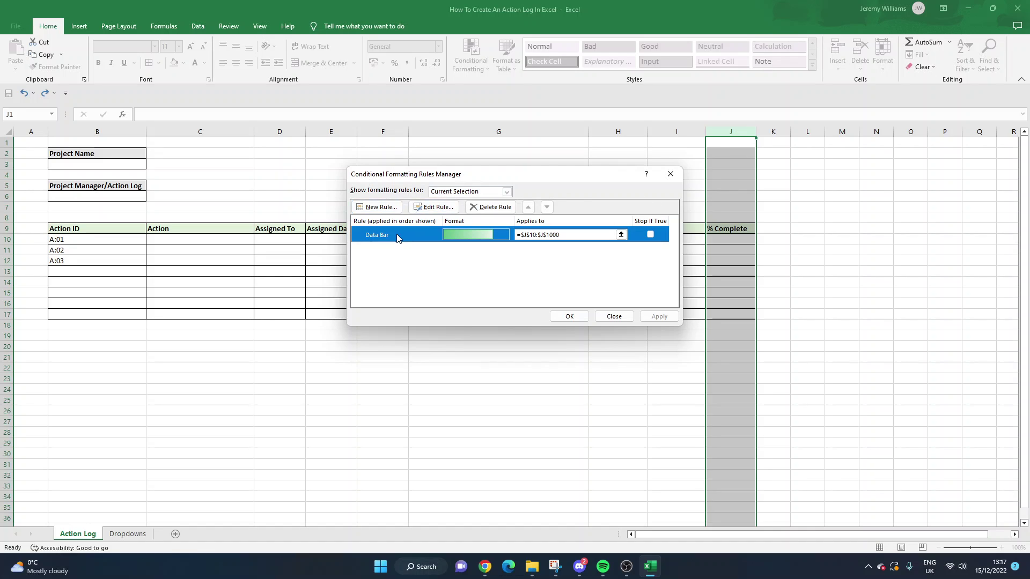
pyautogui.click(432, 207)
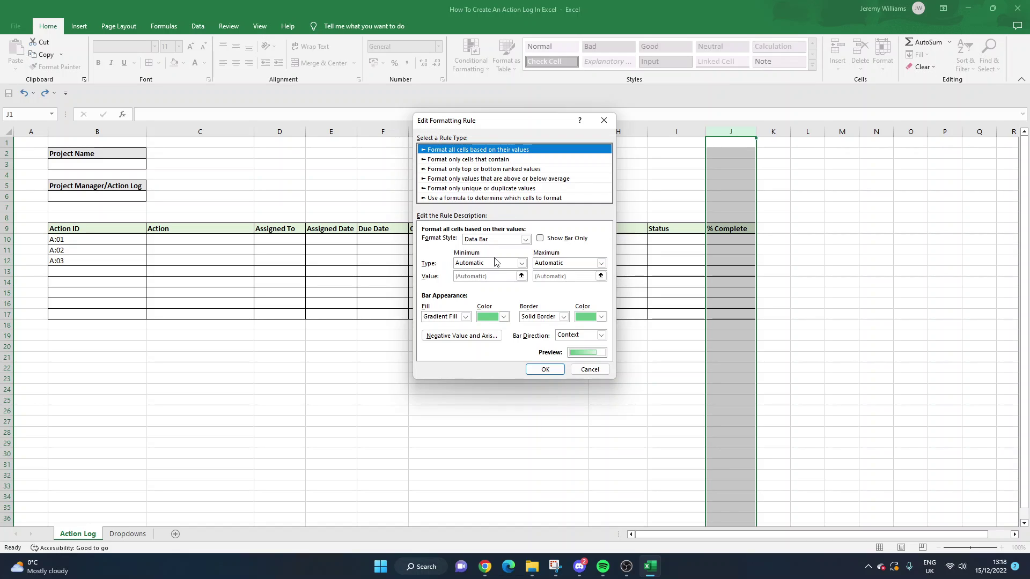
pyautogui.click(521, 263)
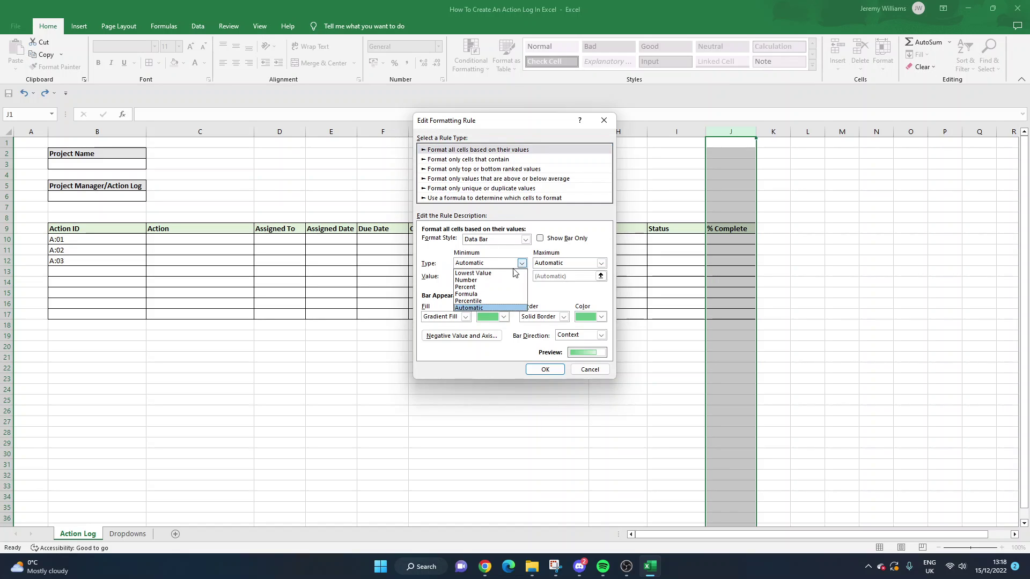
pyautogui.click(471, 287)
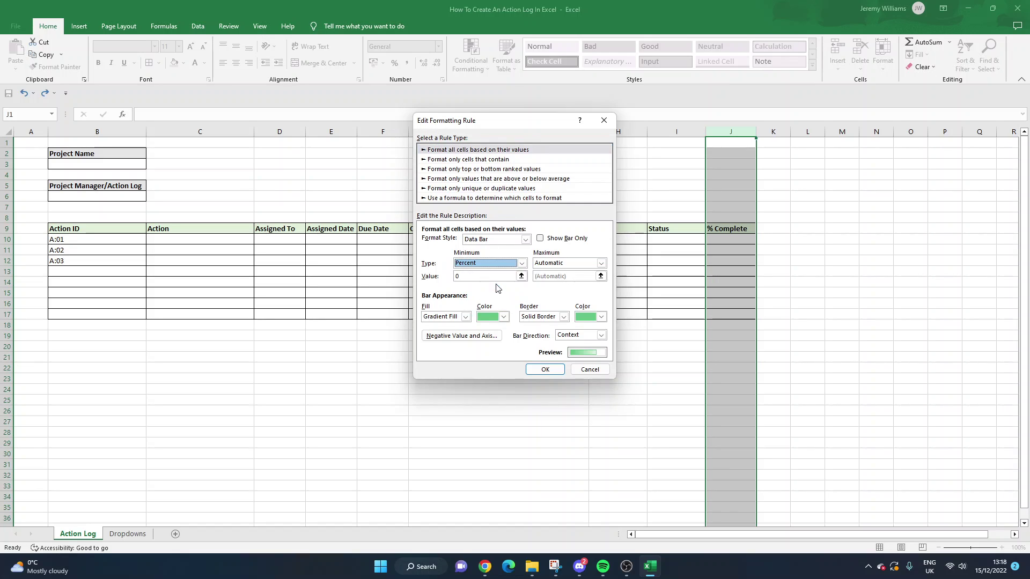
pyautogui.click(454, 275)
pyautogui.write('1')
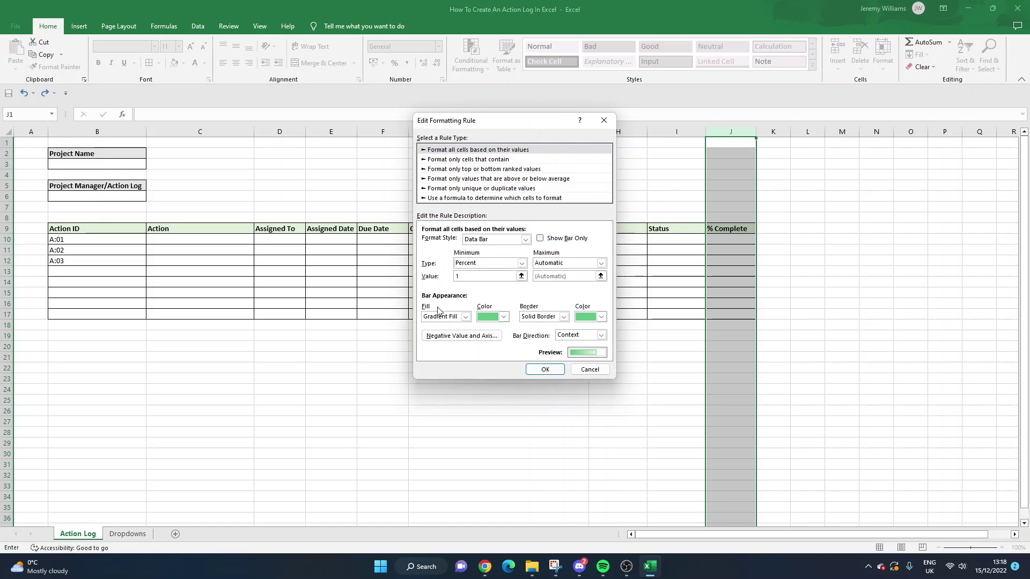
pyautogui.click(466, 317)
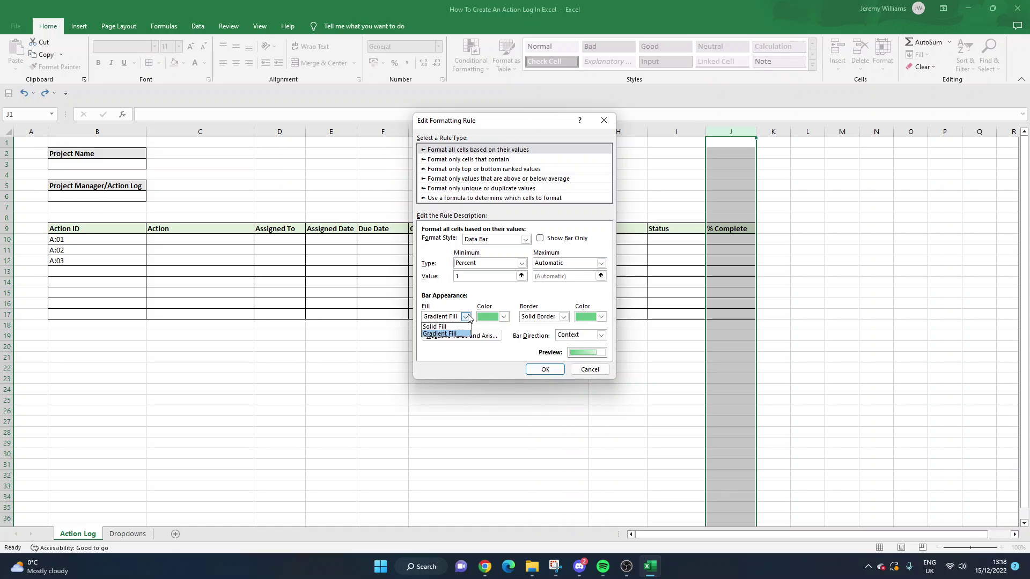
pyautogui.click(465, 316)
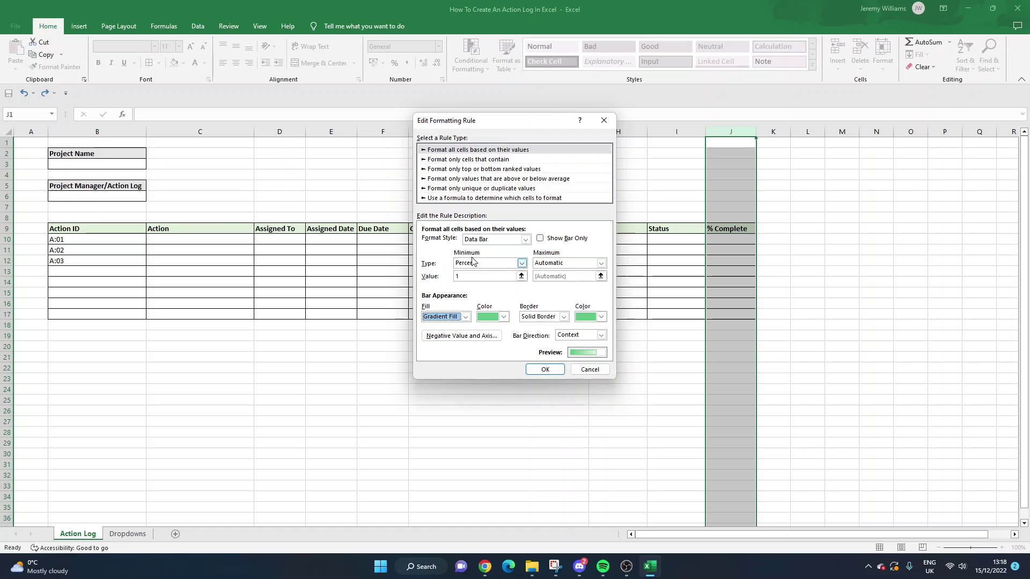
pyautogui.click(541, 371)
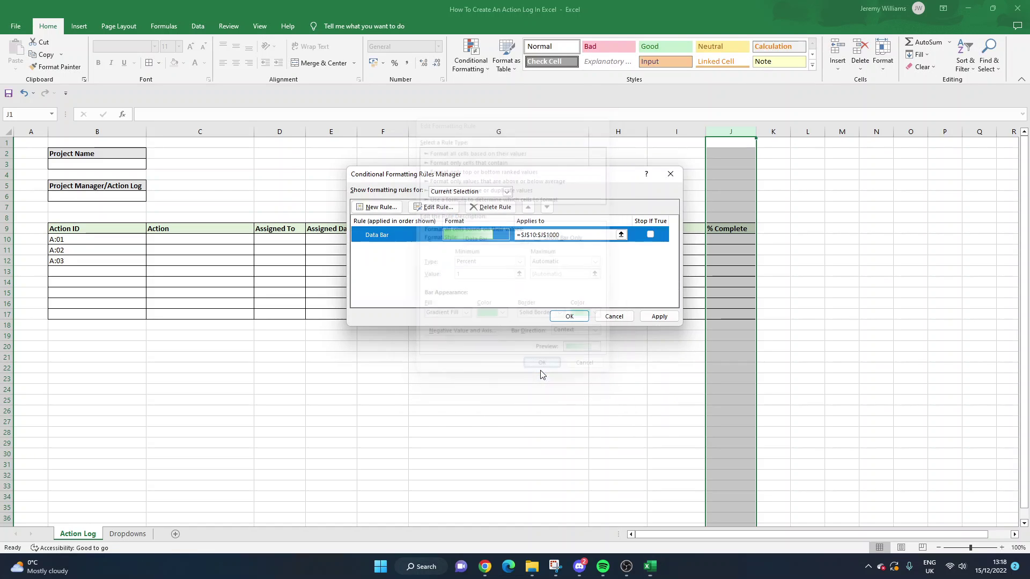
pyautogui.click(659, 317)
pyautogui.click(570, 315)
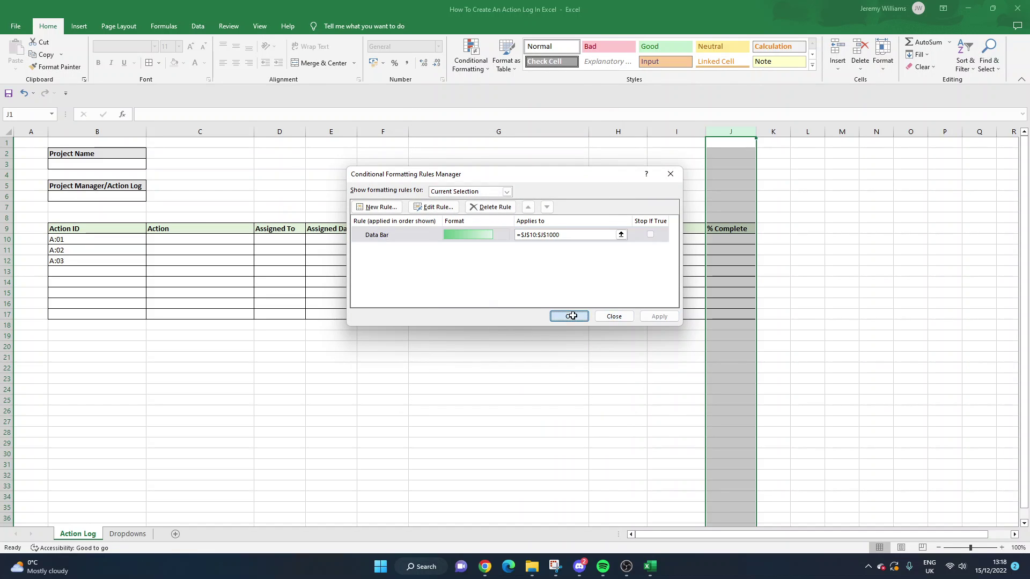
# Step: Enter test values of 10%, 25% and 100% in the % Complete cells J10:J12 and check their data bars
pyautogui.click(721, 239)
pyautogui.write('10')
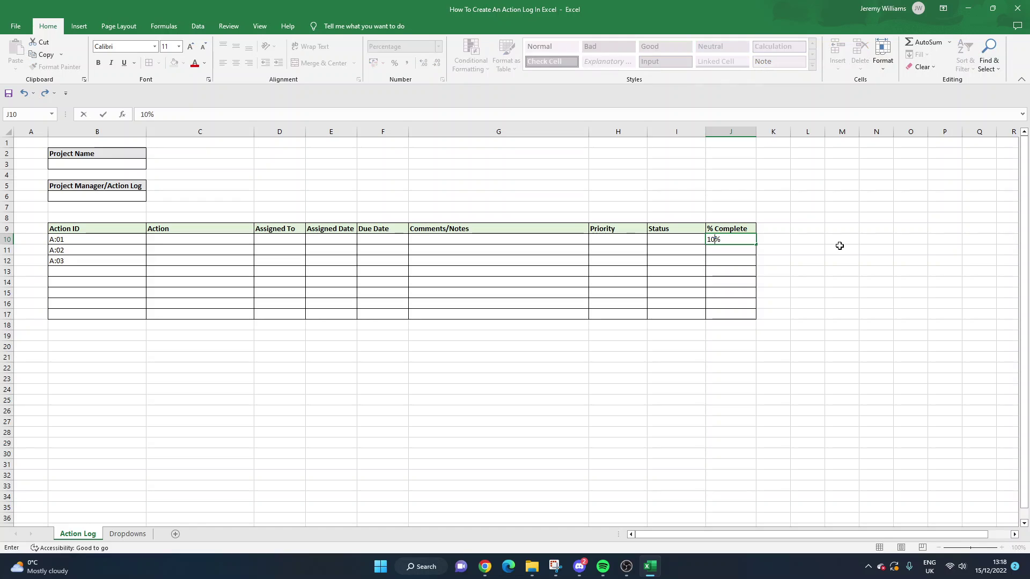
pyautogui.press('Return')
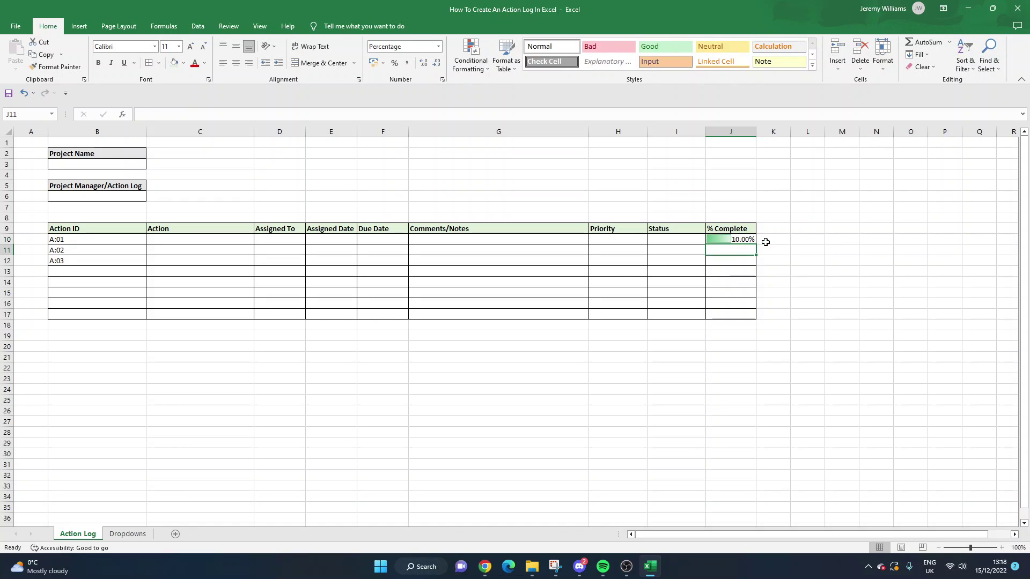
pyautogui.write('25')
pyautogui.press('Return')
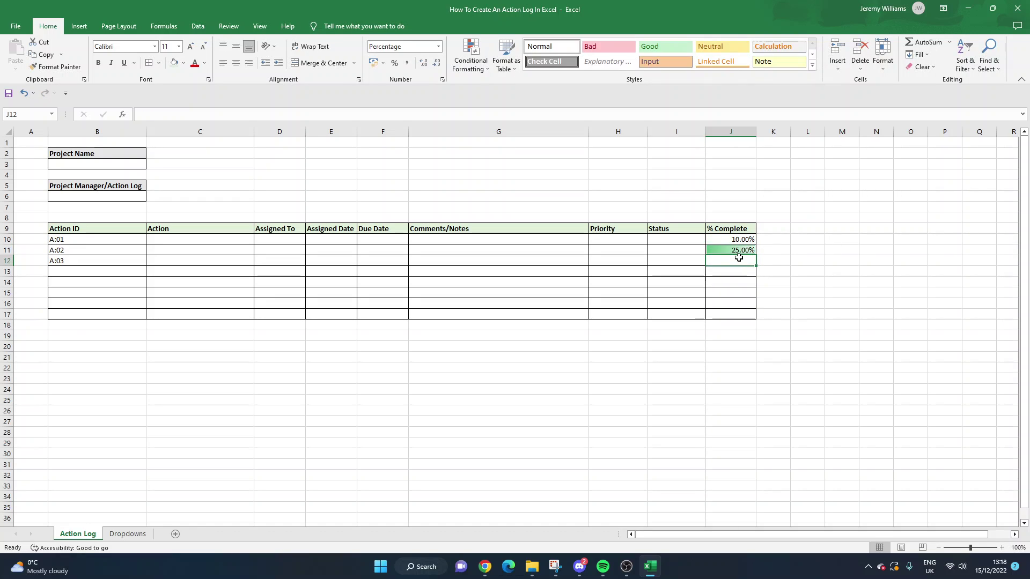
pyautogui.write('100')
pyautogui.press('Return')
pyautogui.click(737, 242)
pyautogui.click(740, 271)
pyautogui.click(740, 258)
pyautogui.click(742, 243)
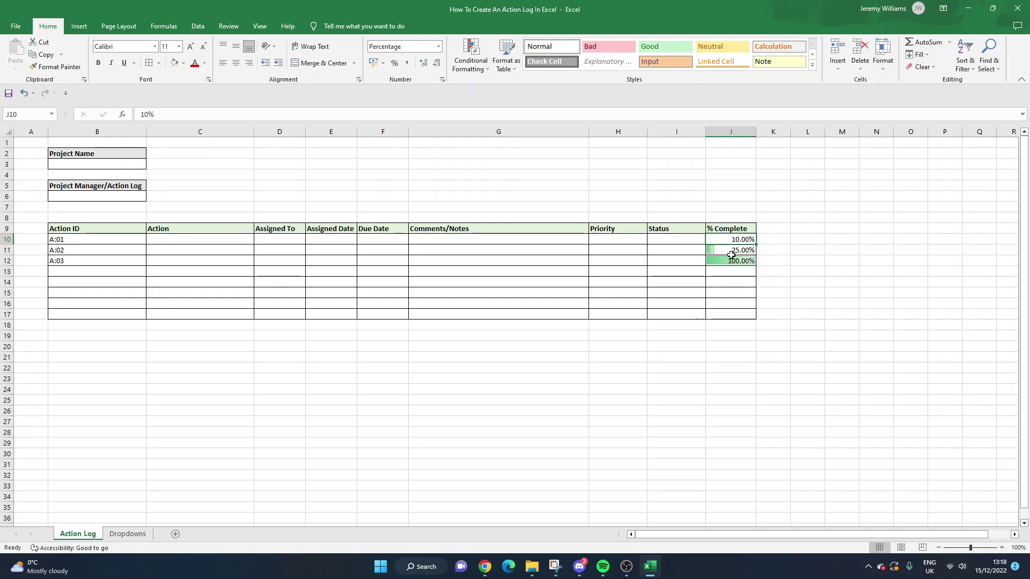
pyautogui.click(743, 263)
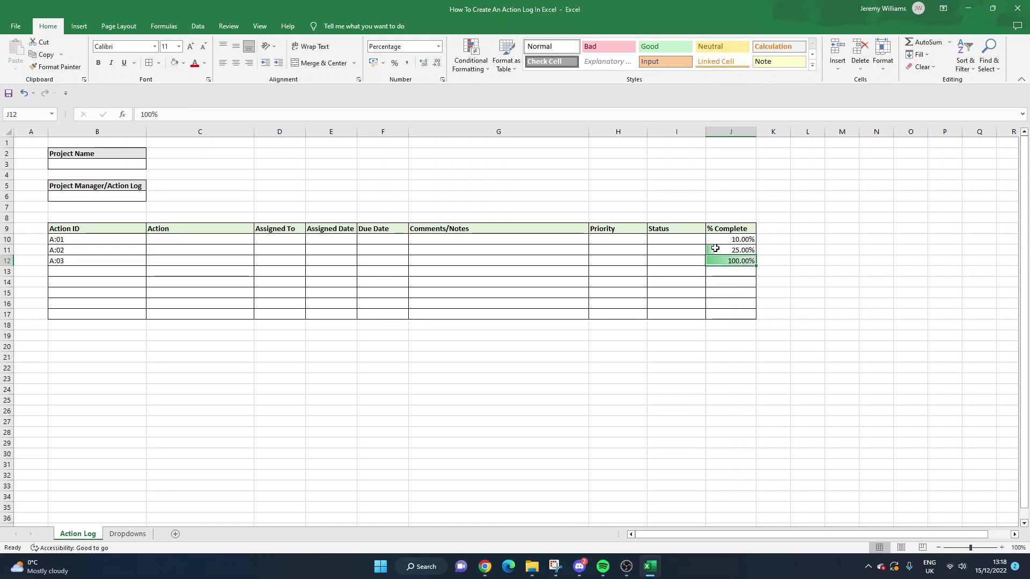
# Step: Enter further test values of 35%, 50%, 75% and 80% in the % Complete cells J13:J16
pyautogui.press('Down')
pyautogui.write('35')
pyautogui.press('Return')
pyautogui.write('50')
pyautogui.press('Return')
pyautogui.write('75')
pyautogui.press('Return')
pyautogui.click(768, 272)
pyautogui.click(747, 308)
pyautogui.write('80')
pyautogui.press('Return')
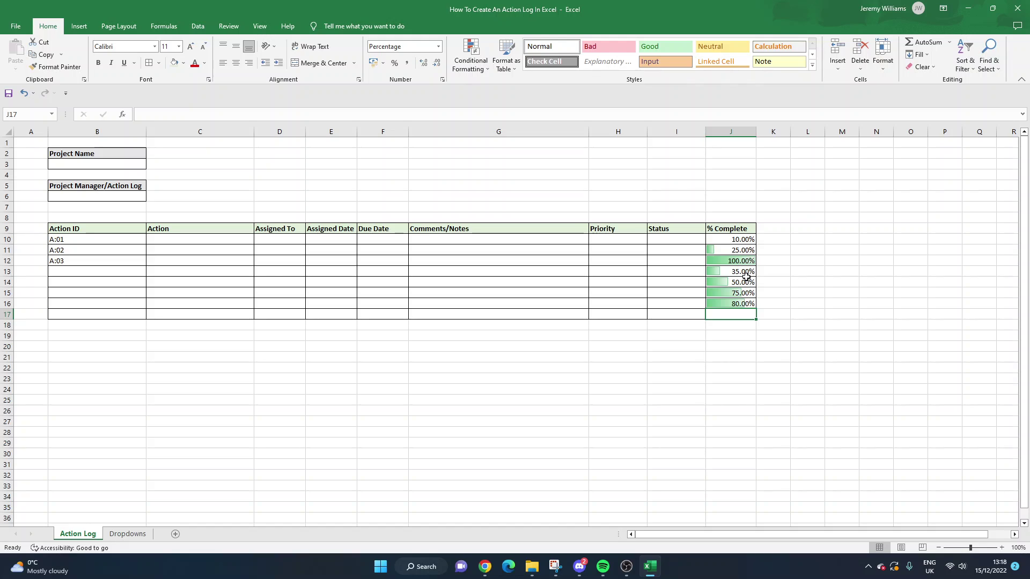
# Step: Try the In Progress status for action A:01 in cell I10, and undo that entry
pyautogui.click(658, 239)
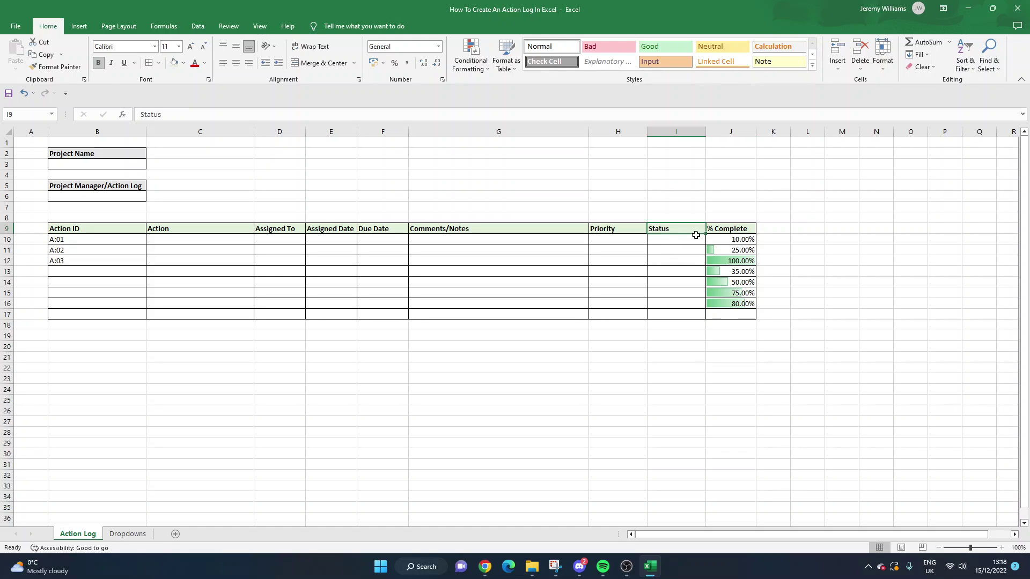
pyautogui.click(709, 239)
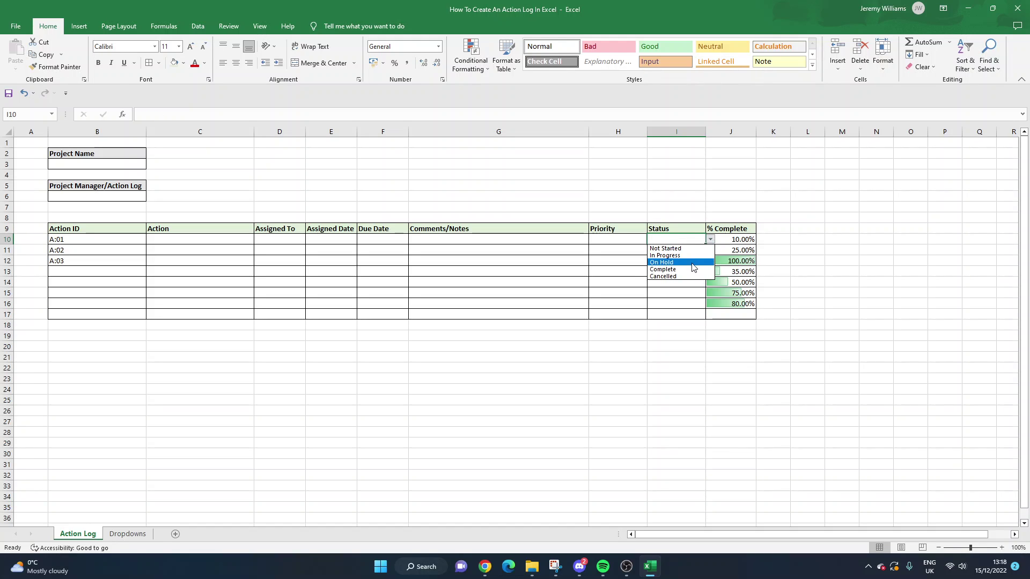
pyautogui.click(693, 256)
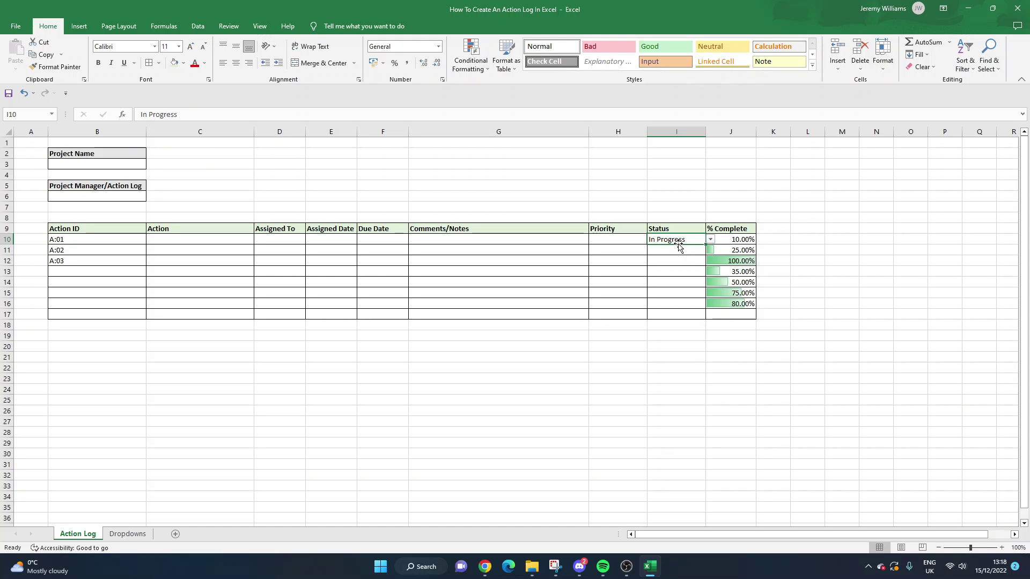
pyautogui.click(727, 237)
pyautogui.click(689, 242)
pyautogui.hotkey('ctrl', 'z')
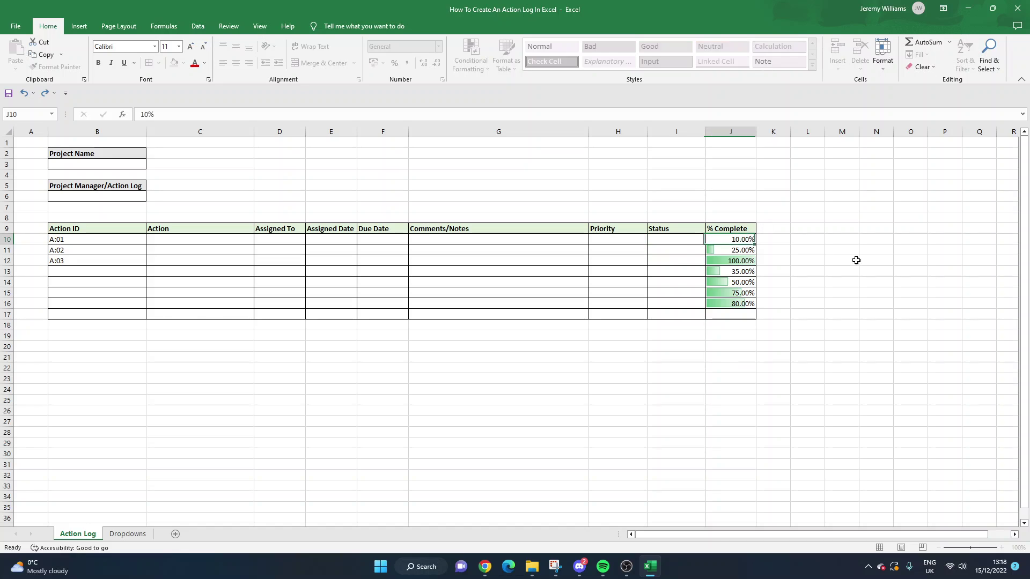
# Step: Delete all test percentages from the % Complete cells J10:J16
pyautogui.press('BackSpace')
pyautogui.press('Return')
pyautogui.press('BackSpace')
pyautogui.press('Return')
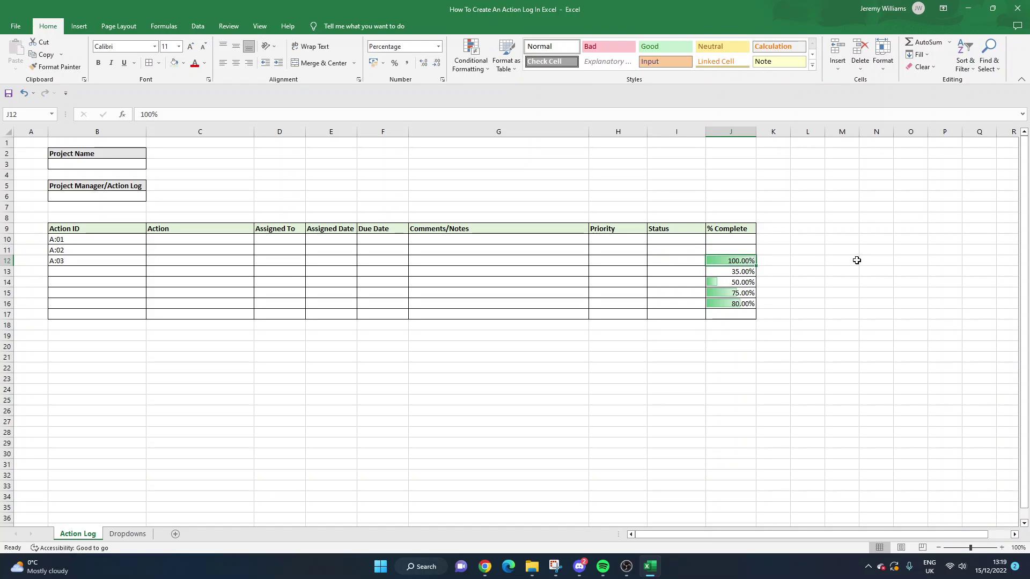
pyautogui.press('BackSpace')
pyautogui.press('Return')
pyautogui.press('BackSpace')
pyautogui.press('Return')
pyautogui.press('BackSpace')
pyautogui.press('Return')
pyautogui.press('BackSpace')
pyautogui.press('Return')
pyautogui.press('BackSpace')
pyautogui.press('Return')
pyautogui.click(807, 261)
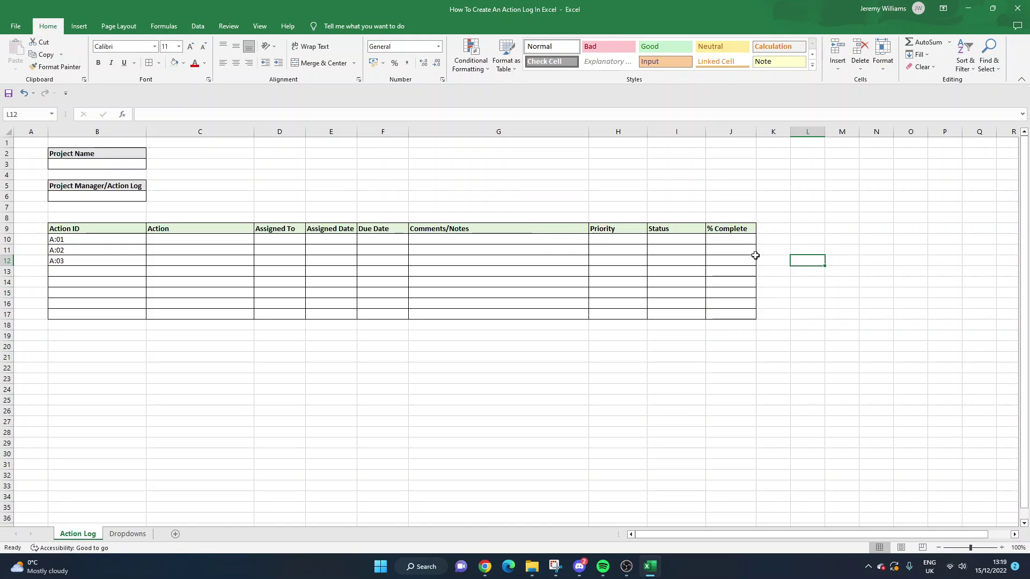
pyautogui.moveTo(742, 250); pyautogui.dragTo(754, 349)
pyautogui.click(731, 421)
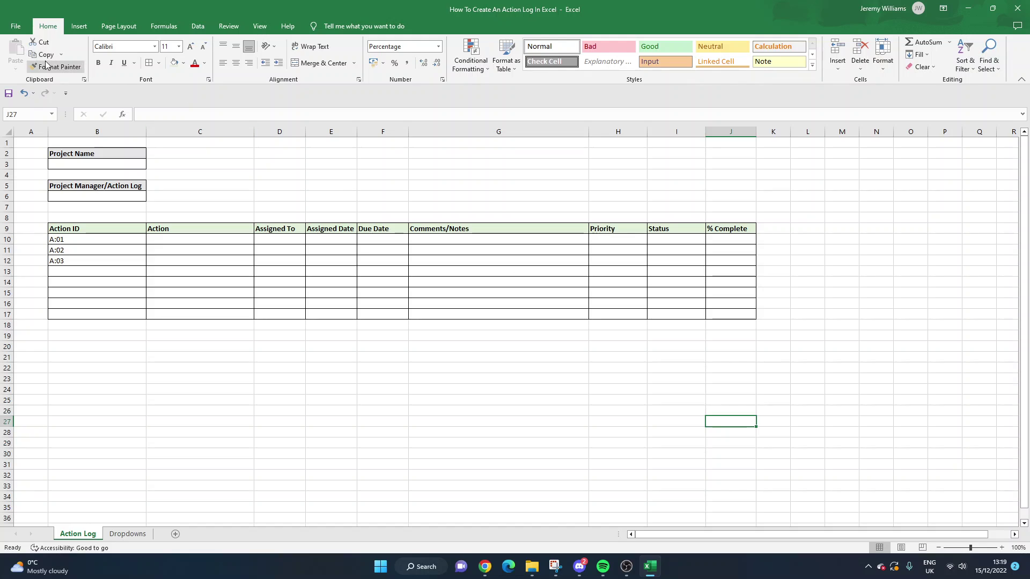
# Step: Enter "15/12: It was agreed with the client to...." as the Action text for A:01 in cell C10
pyautogui.click(759, 242)
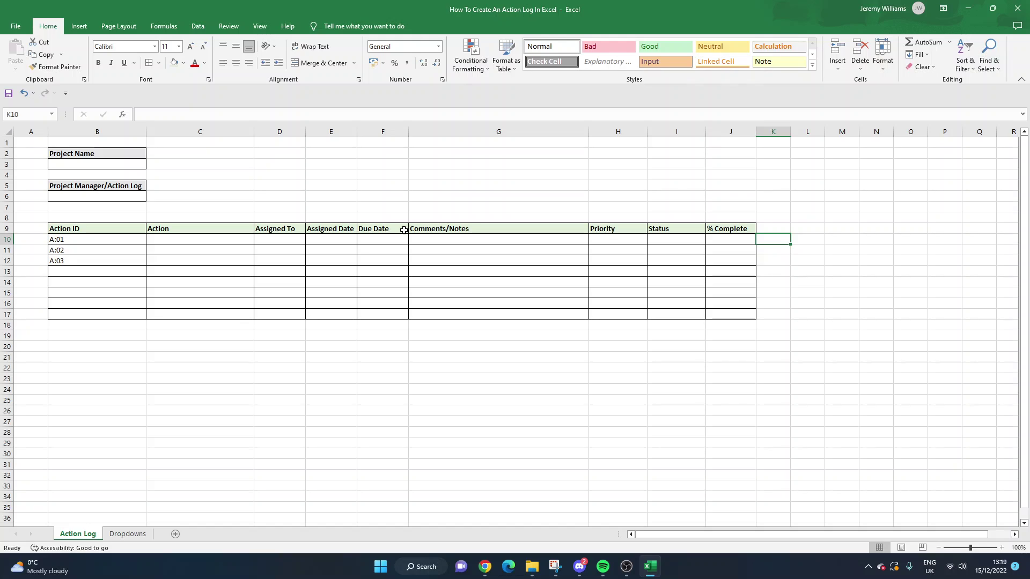
pyautogui.click(210, 246)
pyautogui.click(212, 241)
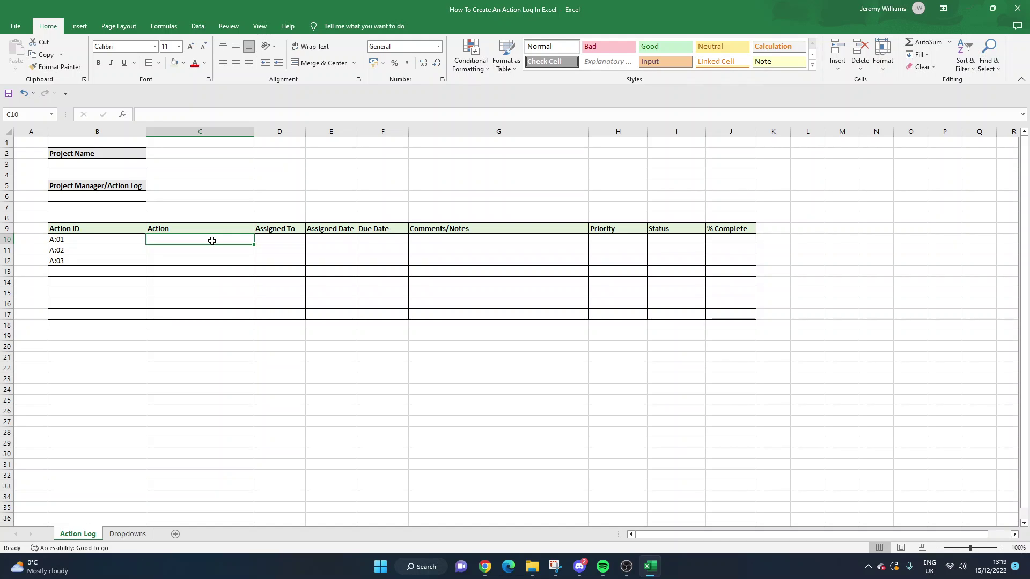
pyautogui.write('15')
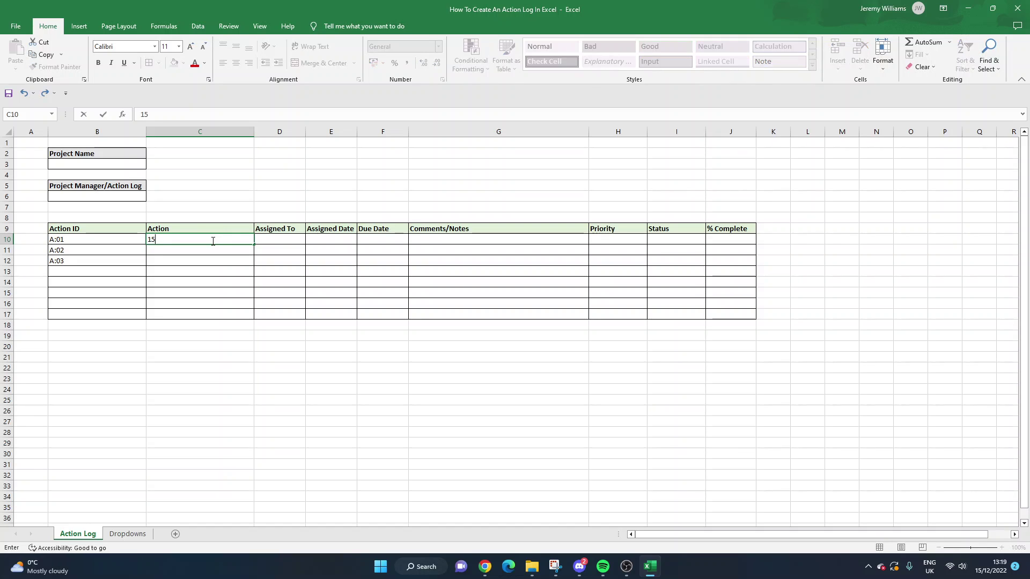
pyautogui.write('/12: It was agreed with the client to')
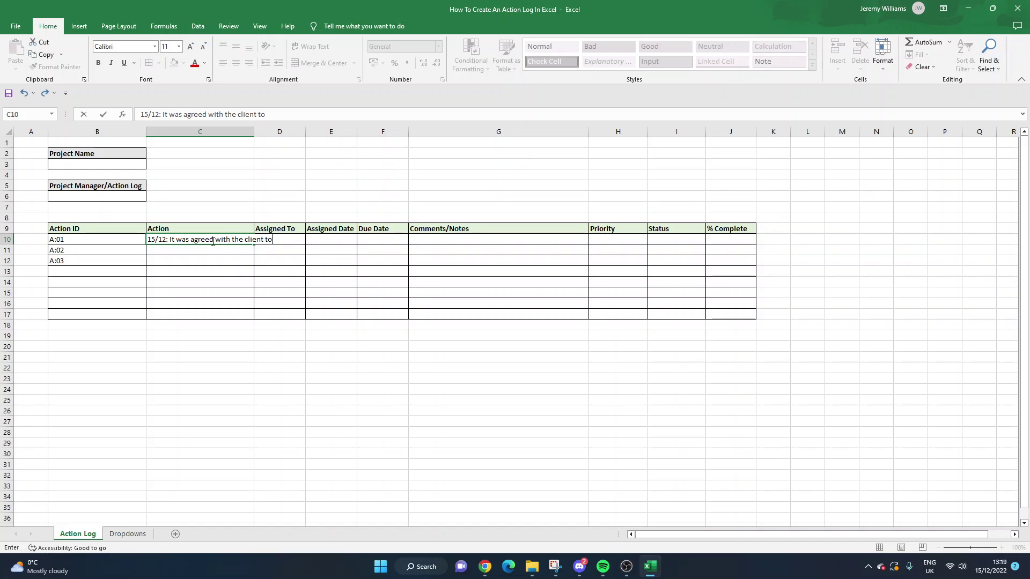
pyautogui.write('....')
pyautogui.press('Tab')
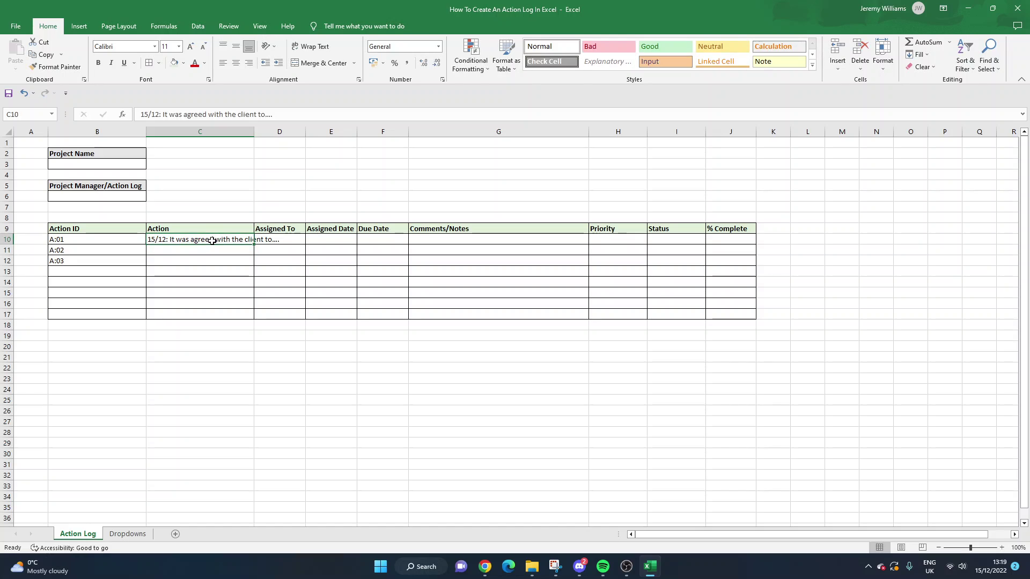
# Step: Assign action A:01 to Proper Project Management in D10 with an Assigned Date of 15/12/2022 in E10
pyautogui.write('Pro')
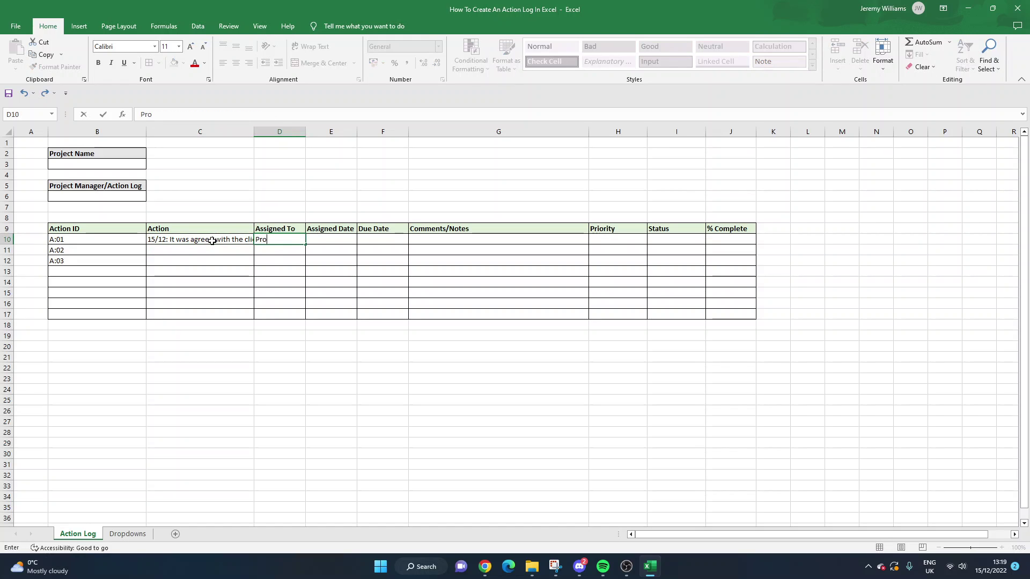
pyautogui.write('per Project Management')
pyautogui.press('Return')
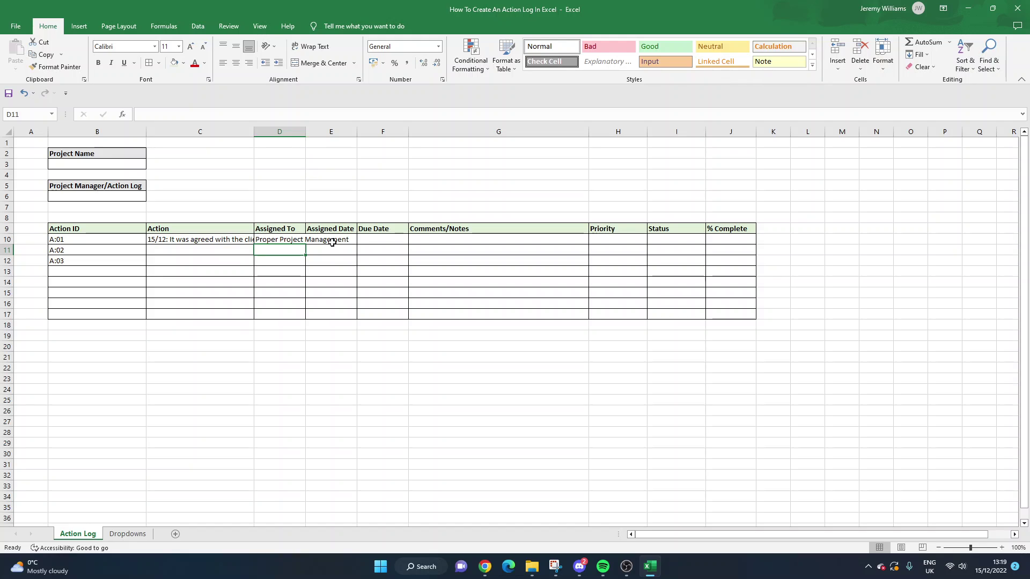
pyautogui.click(340, 240)
pyautogui.write('15/12')
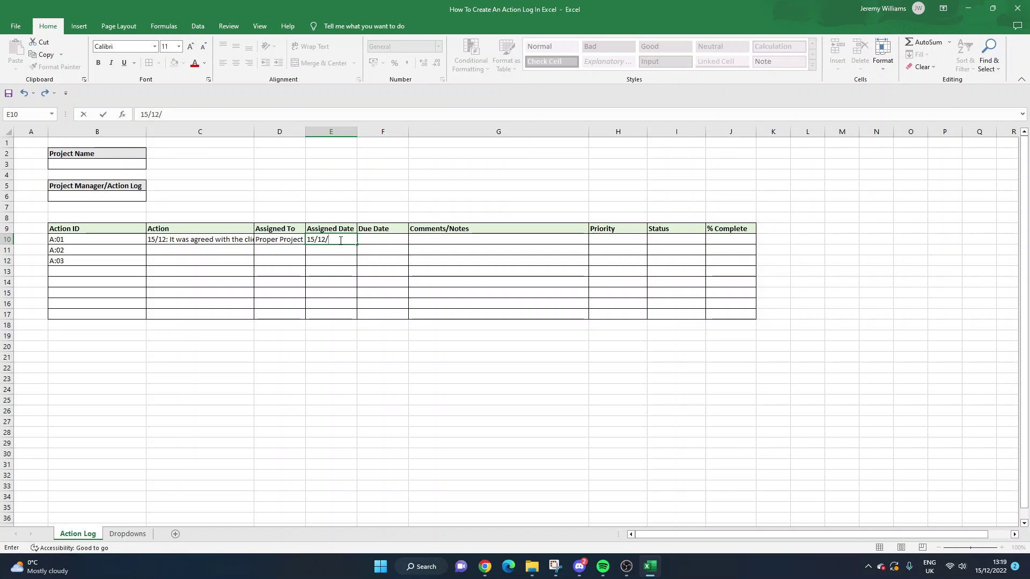
pyautogui.write('/2022')
pyautogui.hotkey('ctrl', 'Return')
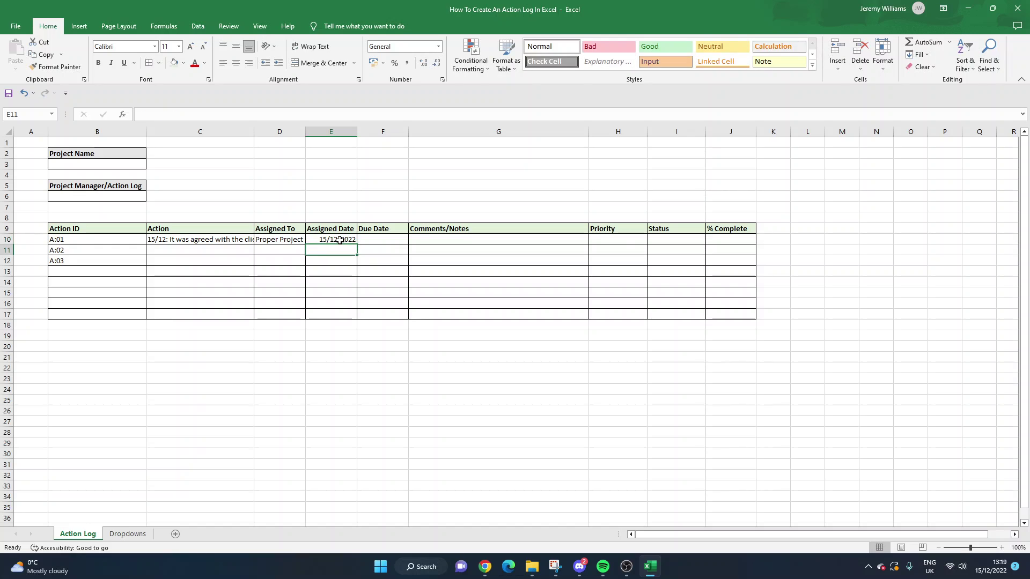
# Step: Enter 22/12/2022 as the Due Date for action A:01 in cell F10
pyautogui.press('Tab')
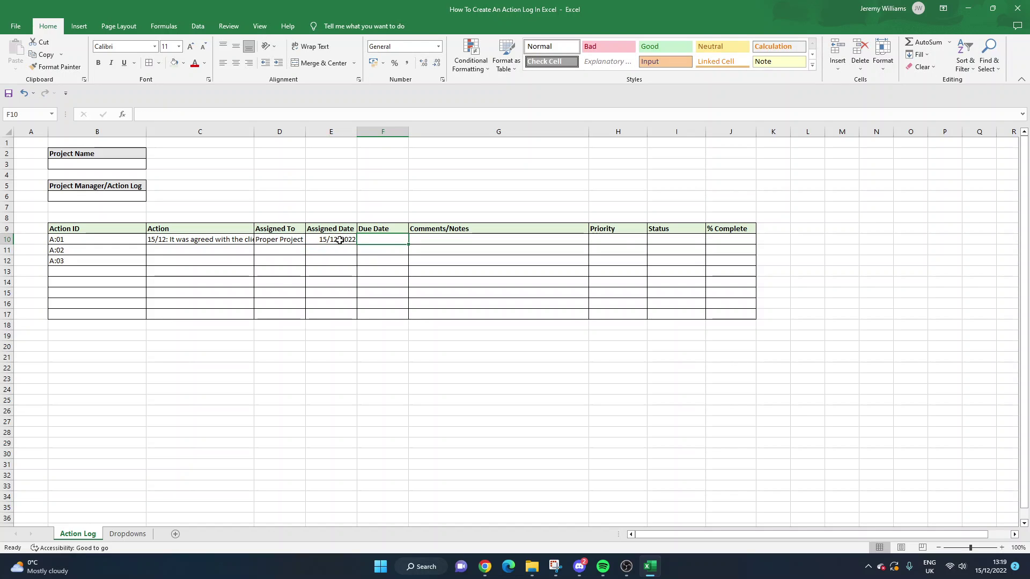
pyautogui.write('22/')
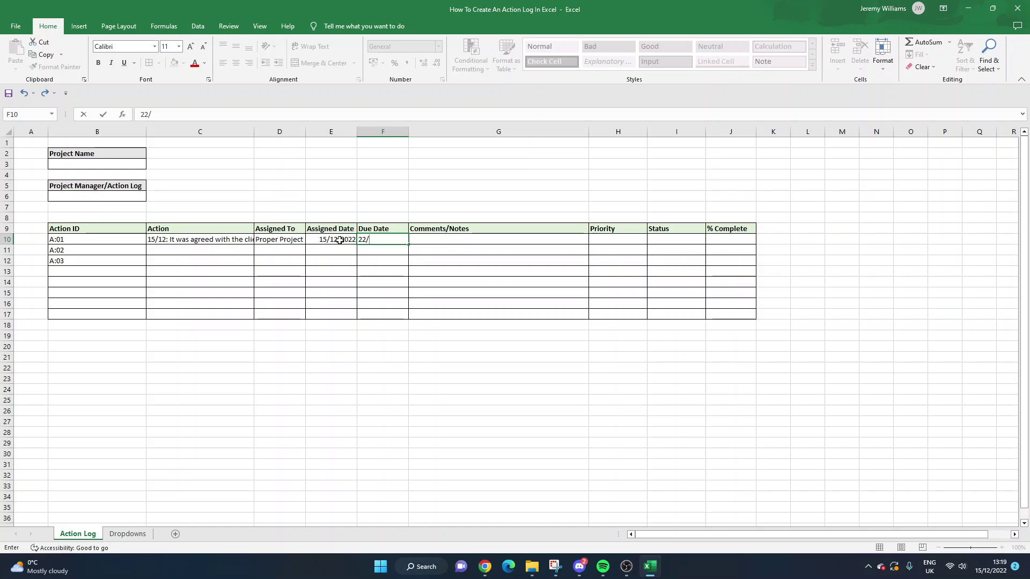
pyautogui.write('12/20')
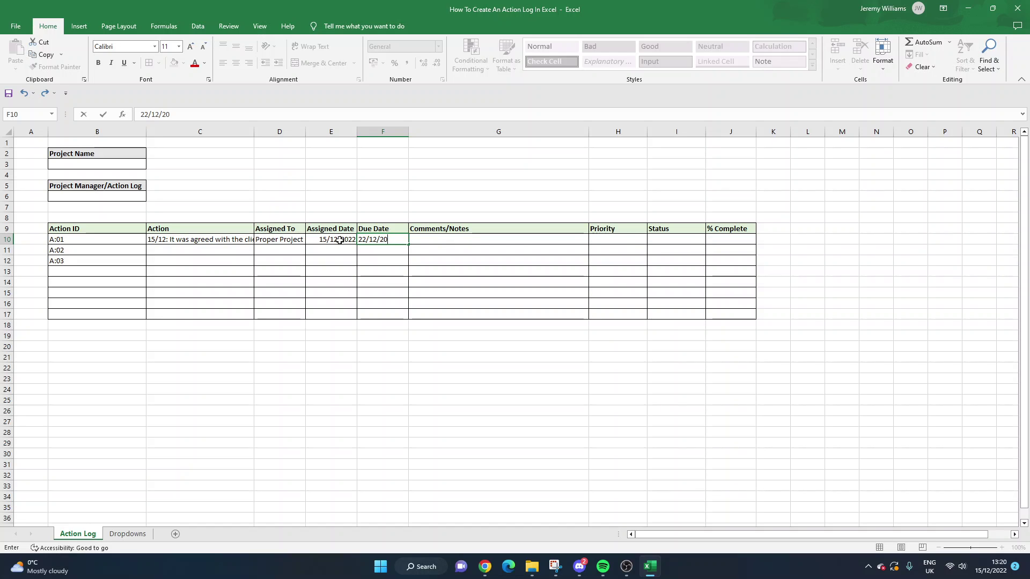
pyautogui.write('22')
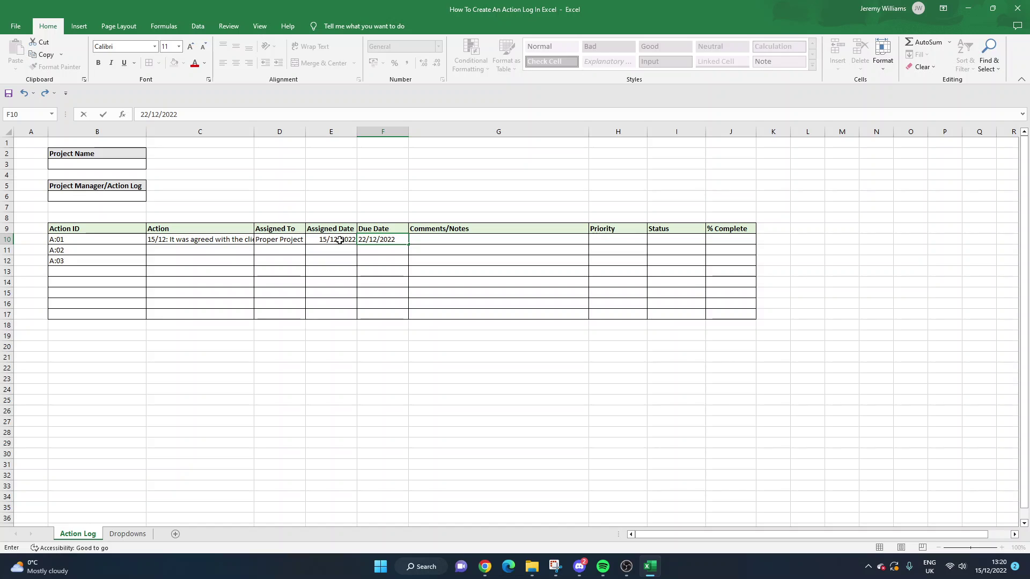
# Step: Rewrite the Due Date in cell F10 in month-first order as 12/22/2022
pyautogui.moveTo(377, 243); pyautogui.dragTo(358, 239)
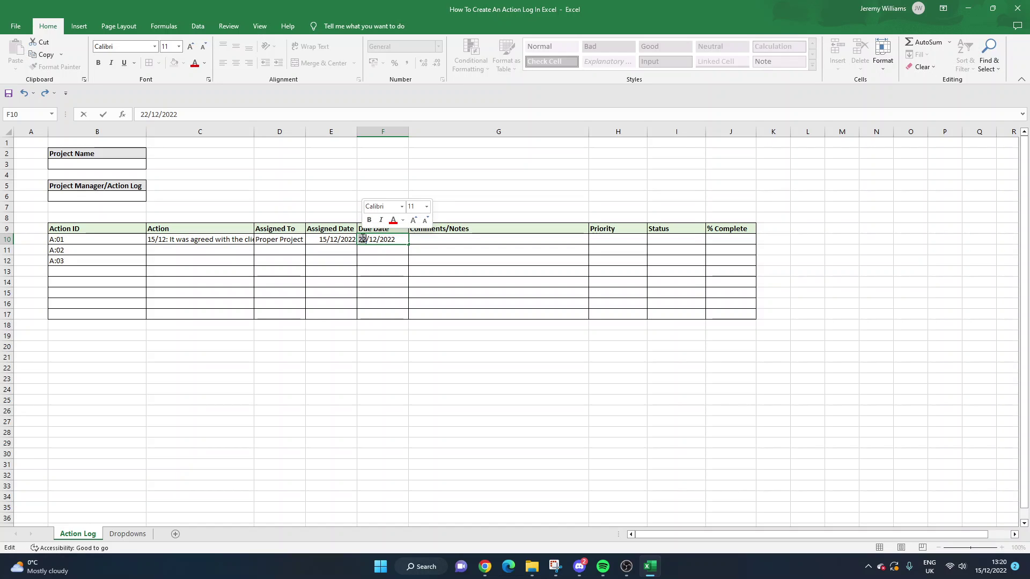
pyautogui.write('12')
pyautogui.press('Right')
pyautogui.press('Delete')
pyautogui.write('2')
pyautogui.press('Return')
pyautogui.press('Up')
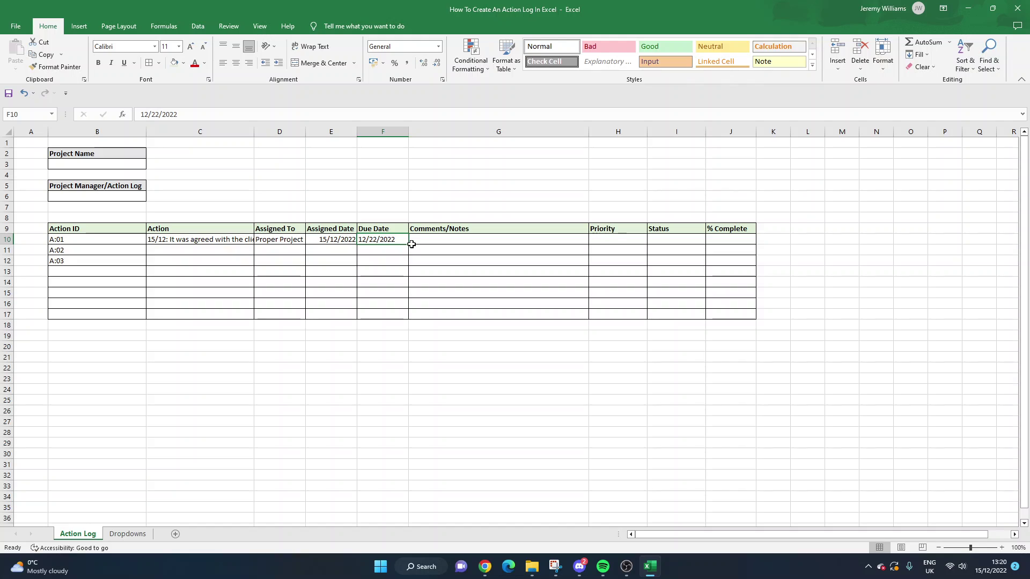
# Step: Enter the note "Deliverable will occur upon completion of product launch" in the Comments/Notes cell G10
pyautogui.click(432, 238)
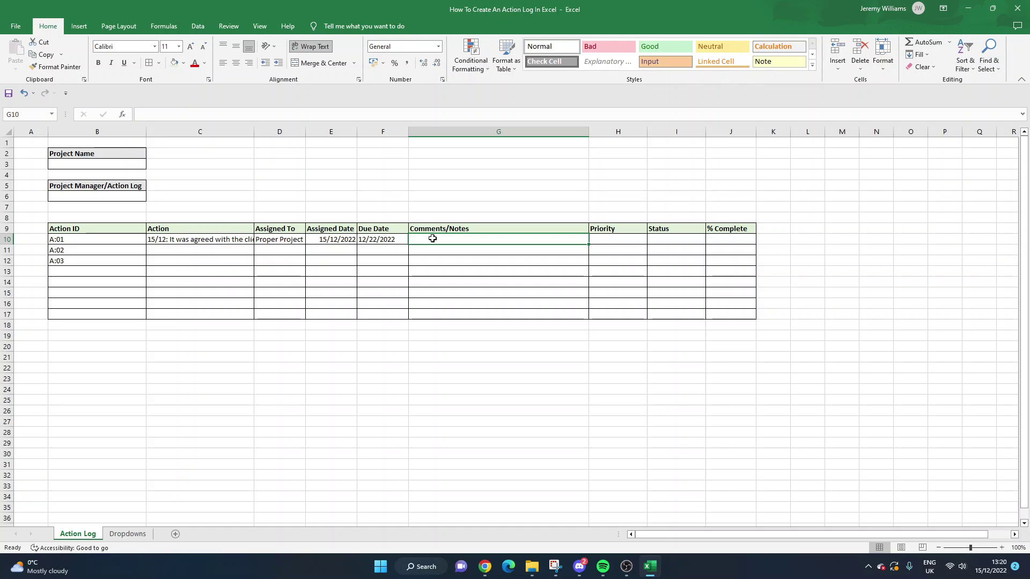
pyautogui.write('CLi')
pyautogui.press('BackSpace')
pyautogui.press('BackSpace')
pyautogui.write('Deliverable will')
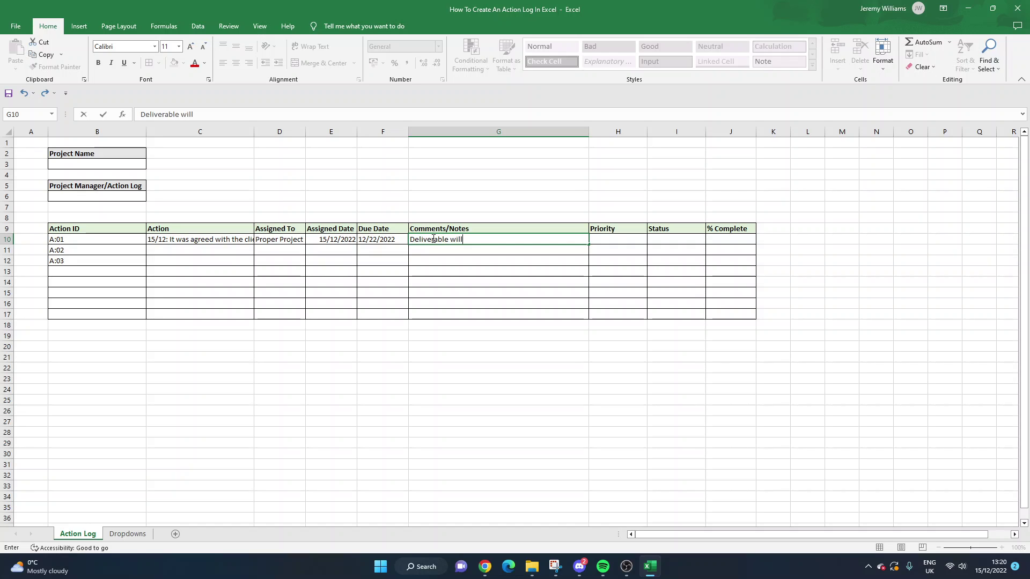
pyautogui.write(' occur upon completion of product launch')
pyautogui.press('Return')
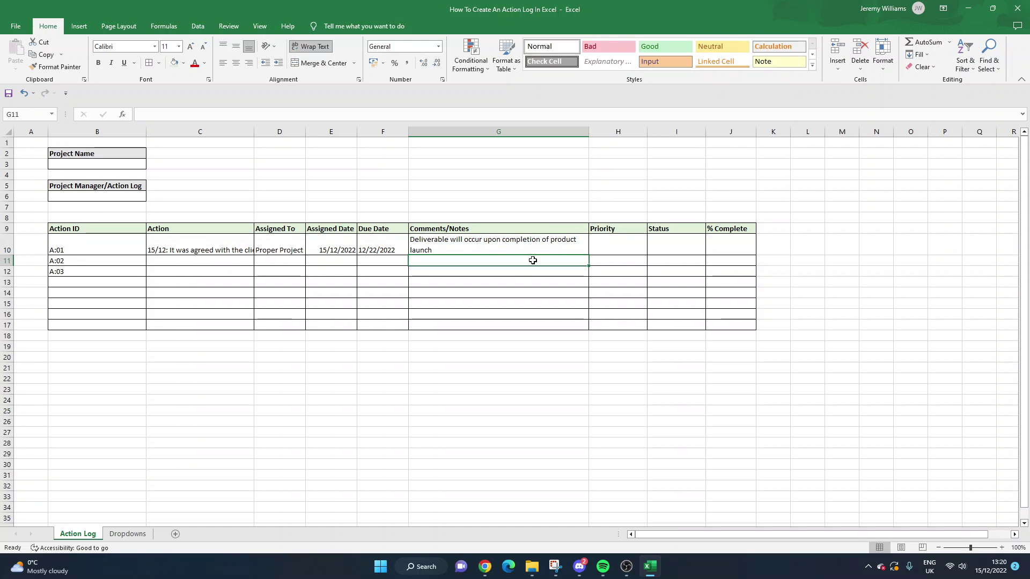
# Step: Set the Priority of action A:01 to High and its Status to In Progress
pyautogui.click(621, 251)
pyautogui.click(651, 250)
pyautogui.click(622, 273)
pyautogui.click(697, 244)
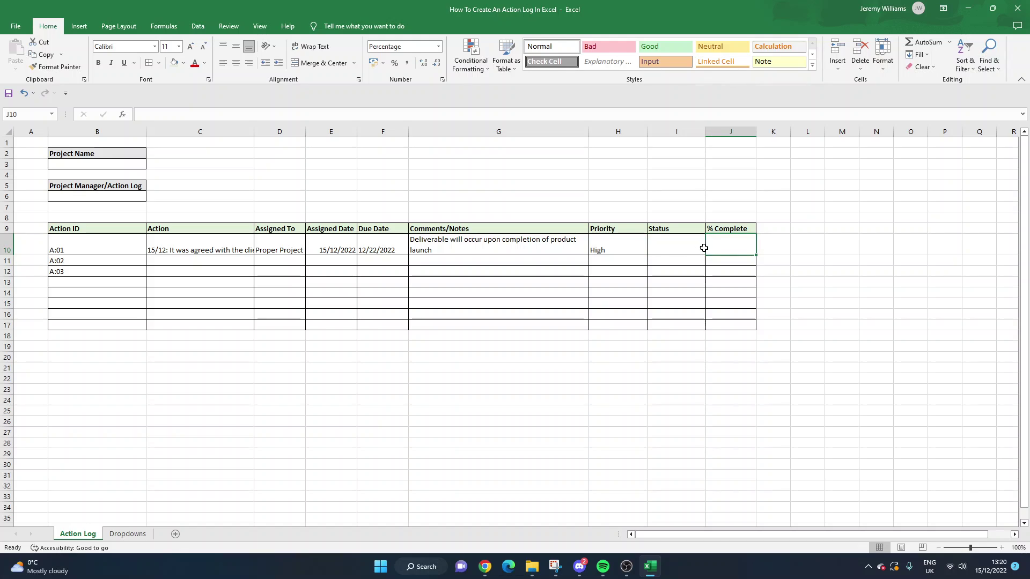
pyautogui.click(710, 250)
pyautogui.click(706, 264)
# Step: Enter 25% in the % Complete cell J10 for action A:01
pyautogui.click(726, 246)
pyautogui.write('25')
pyautogui.press('Return')
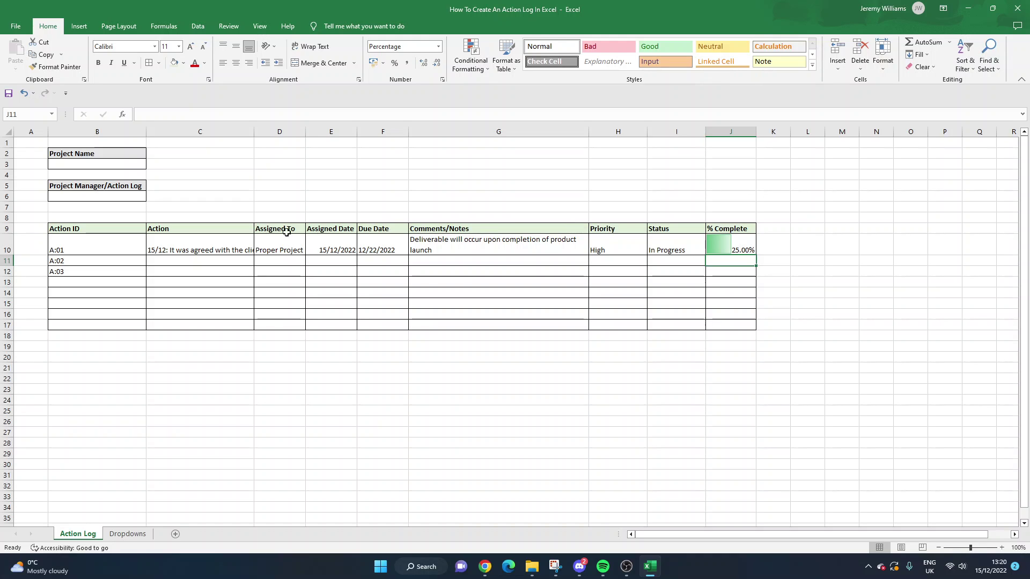
# Step: Clear the sample Action, Assigned To, Assigned Date, Due Date and Comments/Notes entries from cells C10:G10
pyautogui.click(234, 247)
pyautogui.press('Delete')
pyautogui.click(266, 250)
pyautogui.press('Delete')
pyautogui.press('BackSpace')
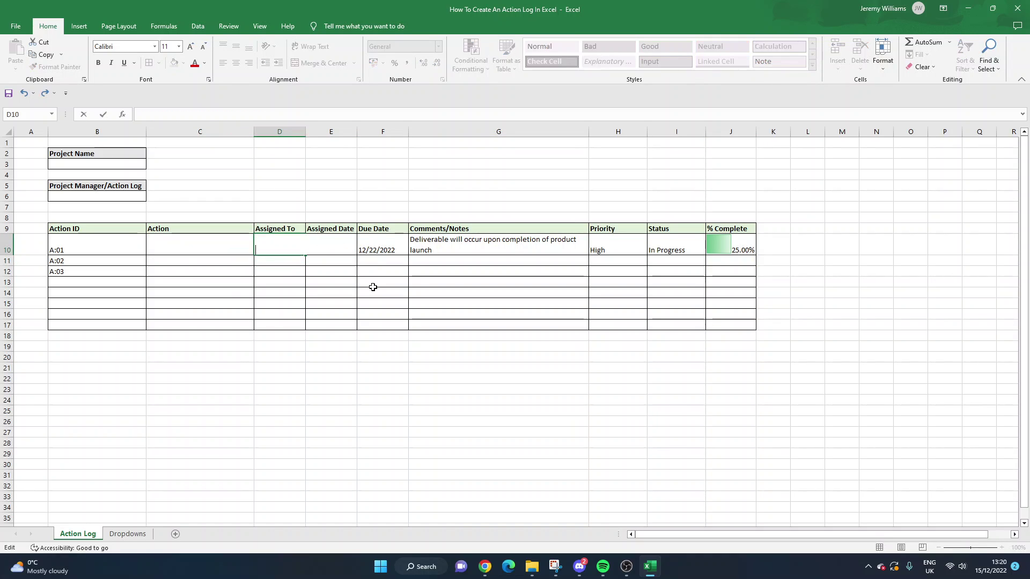
pyautogui.click(338, 248)
pyautogui.press('Delete')
pyautogui.click(391, 251)
pyautogui.press('Delete')
pyautogui.click(533, 248)
pyautogui.press('BackSpace')
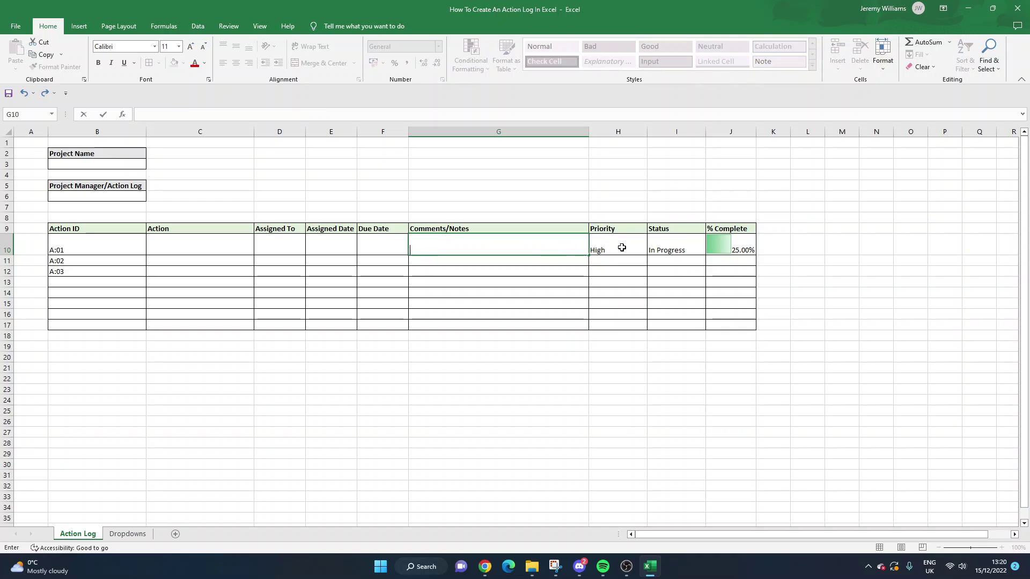
# Step: Clear the sample Priority, Status and % Complete entries from cells H10:J10
pyautogui.click(613, 248)
pyautogui.click(686, 239)
pyautogui.press('Delete')
pyautogui.press('Left')
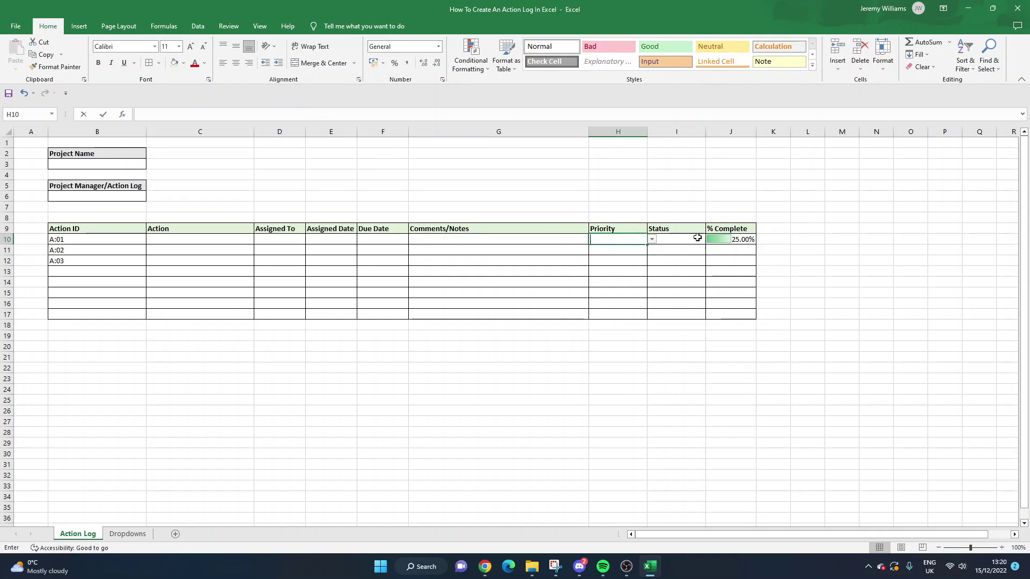
pyautogui.click(742, 240)
pyautogui.press('Delete')
pyautogui.click(829, 262)
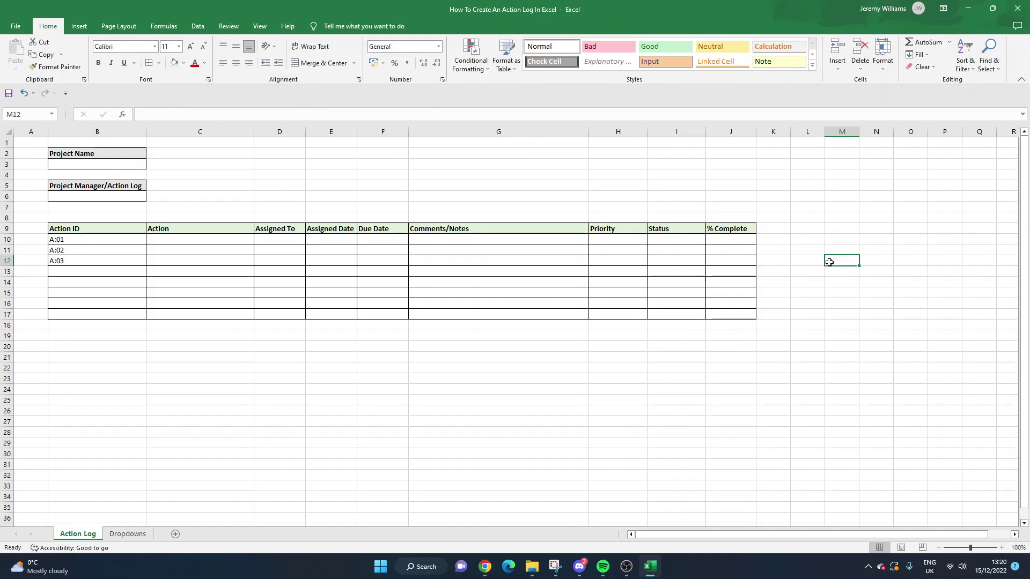